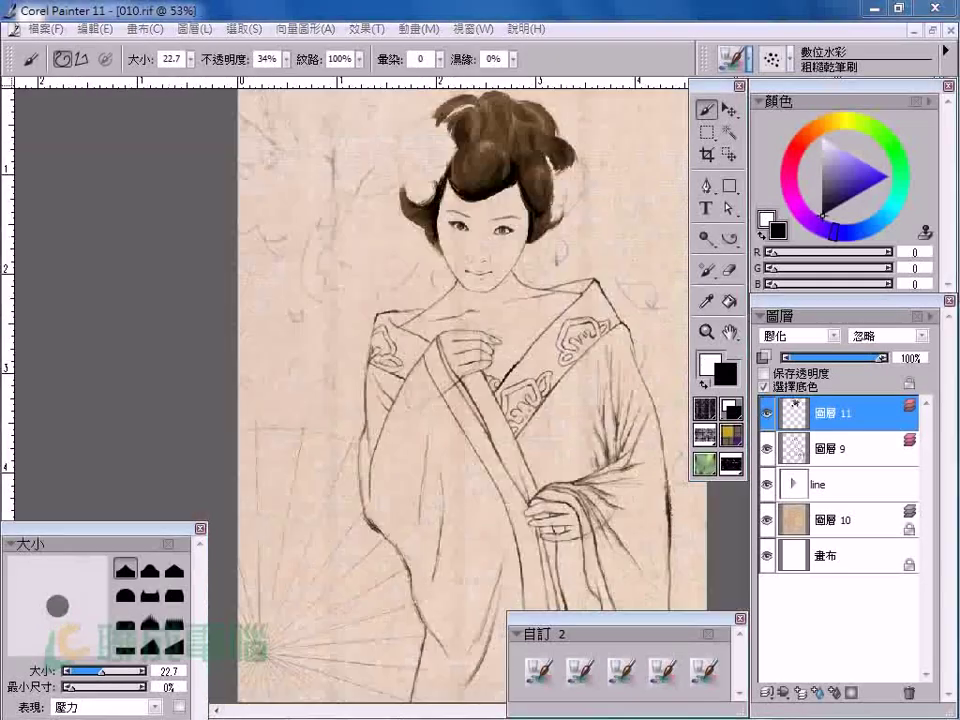
Zoom in on the head, set the line layer to 100% opacity and 圖層 11 to 54%.
left_click_drag(502, 207, 415, 308)
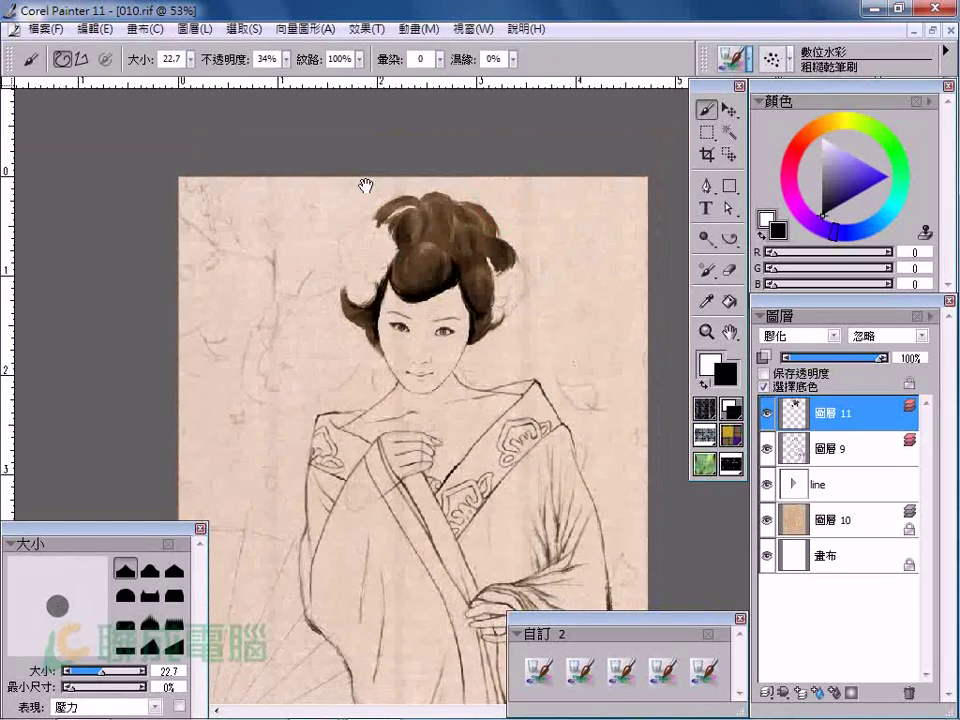
left_click_drag(301, 177, 553, 392)
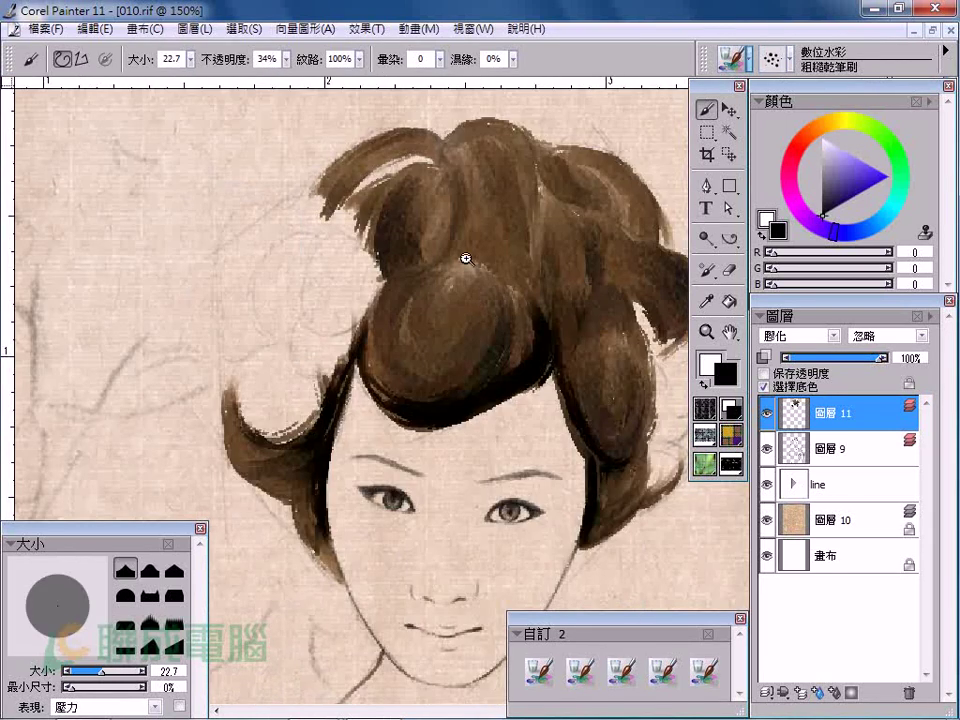
left_click_drag(419, 315, 447, 298)
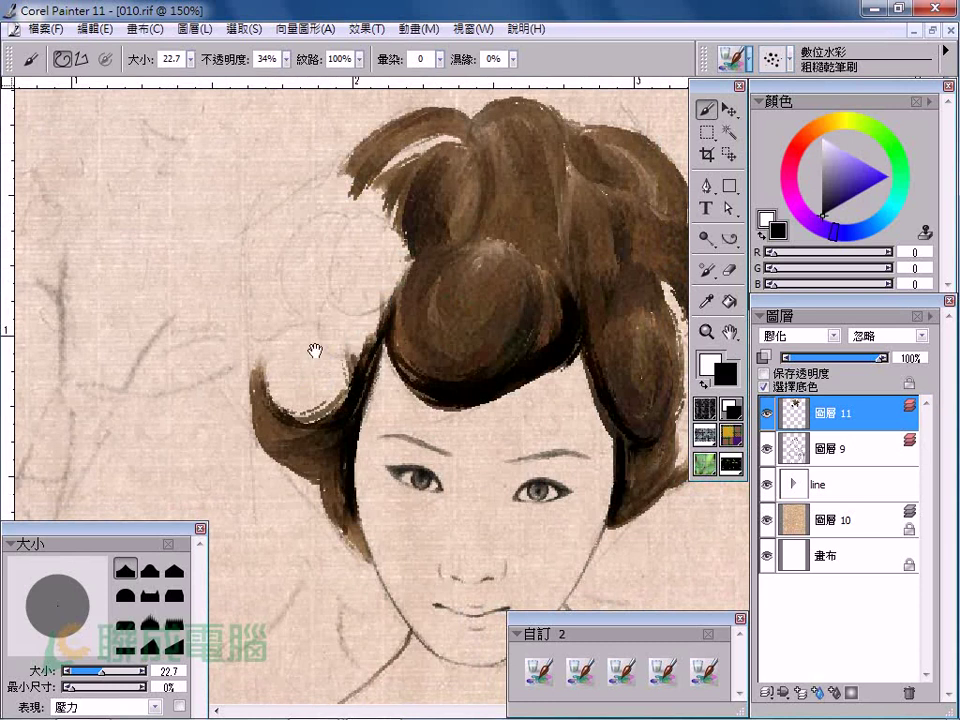
mouse_move(390, 256)
left_mouse_down()
mouse_move(332, 306)
mouse_move(302, 306)
mouse_move(312, 281)
left_mouse_up()
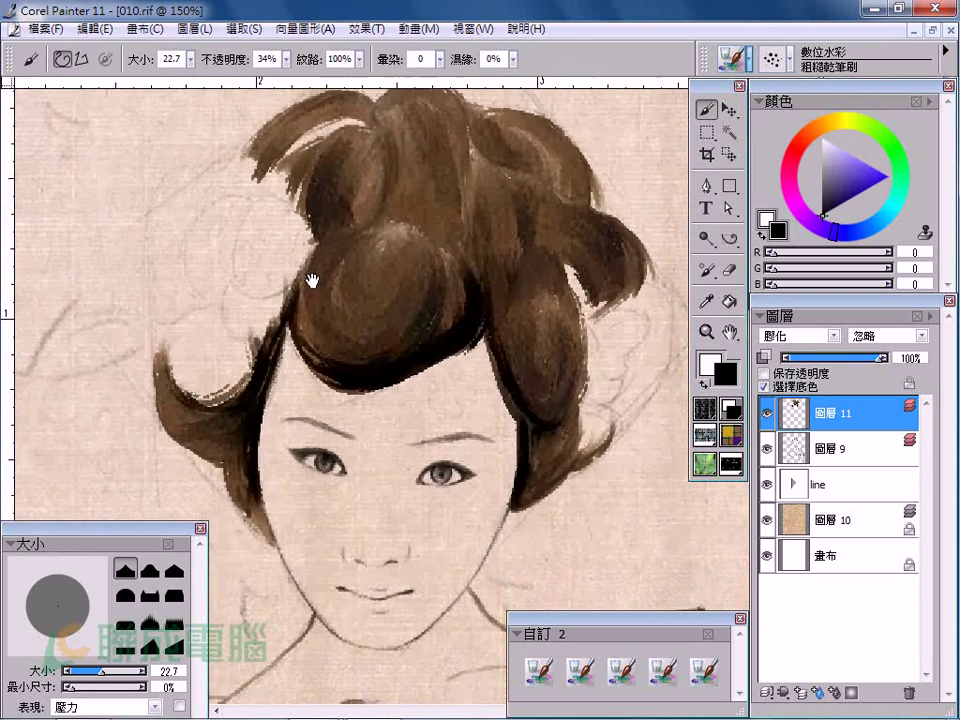
left_click(812, 484)
left_click(843, 357)
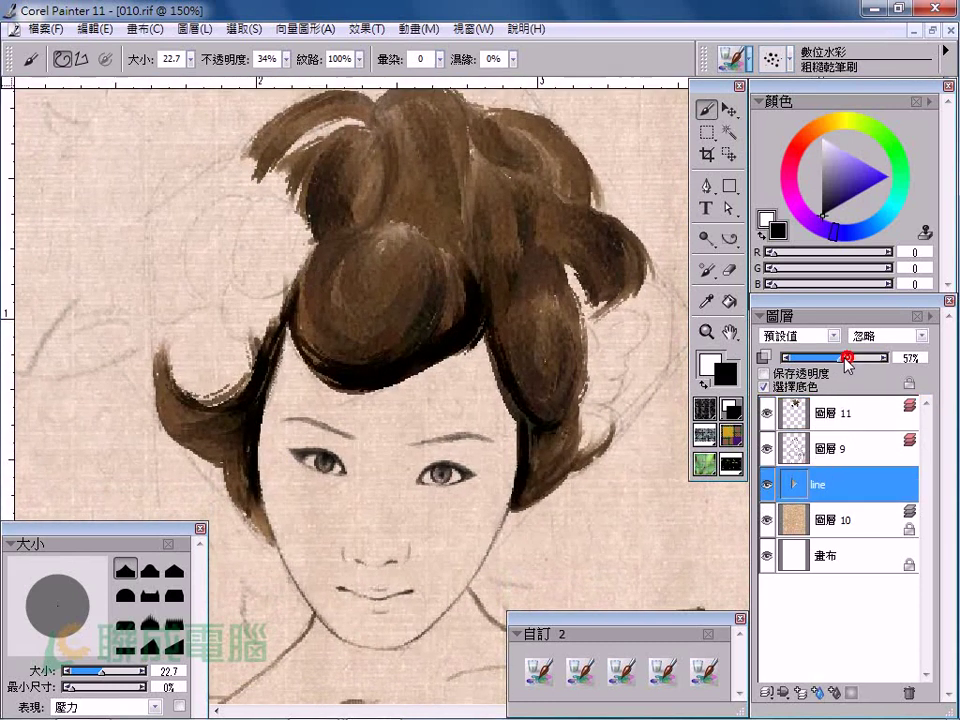
left_click_drag(843, 357, 884, 357)
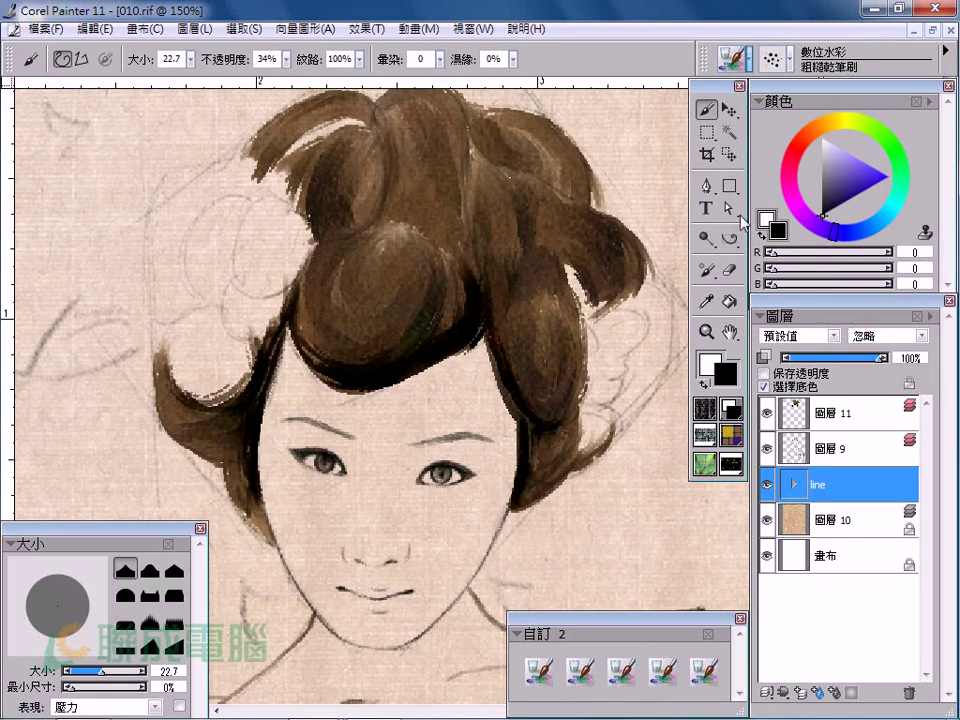
left_click(832, 413)
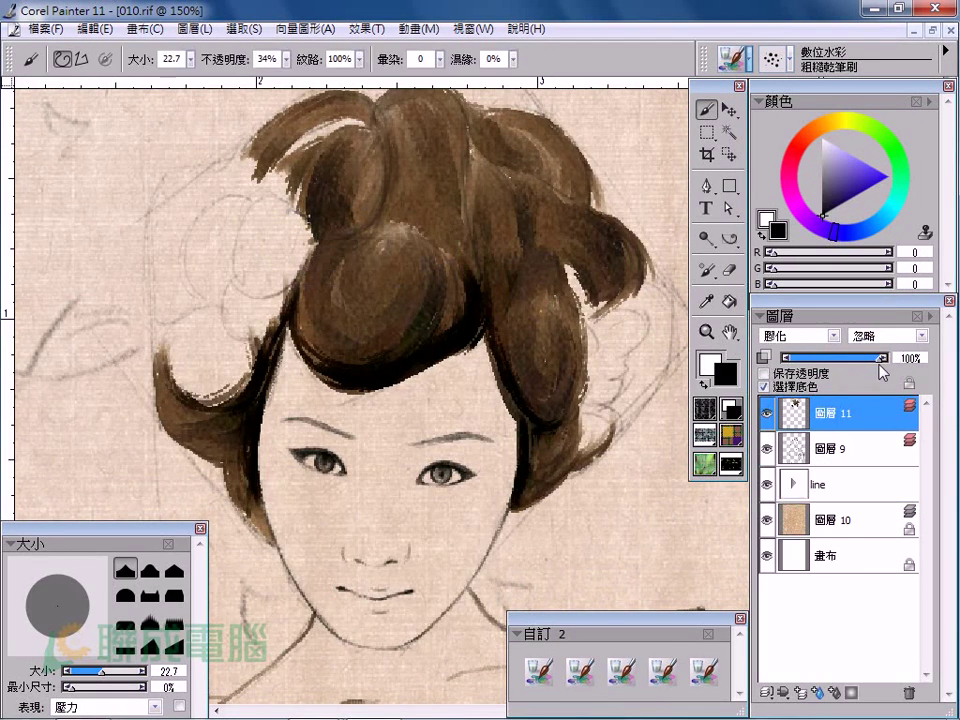
left_click_drag(884, 357, 838, 357)
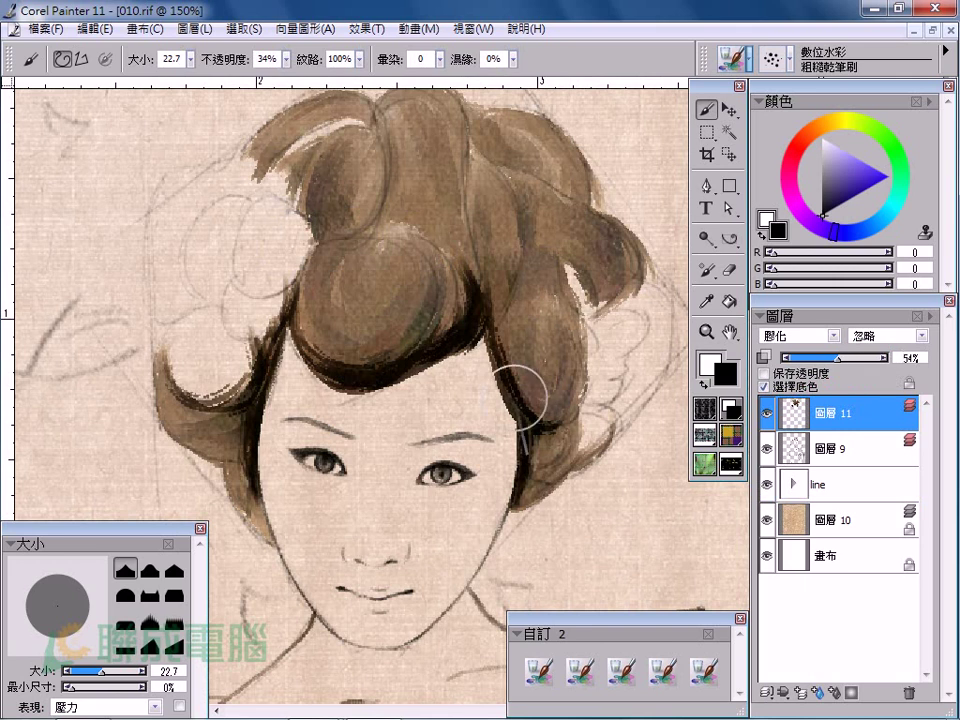
Load the wet eraser at 100% opacity and erase hair paint near the hairline.
left_click(704, 670)
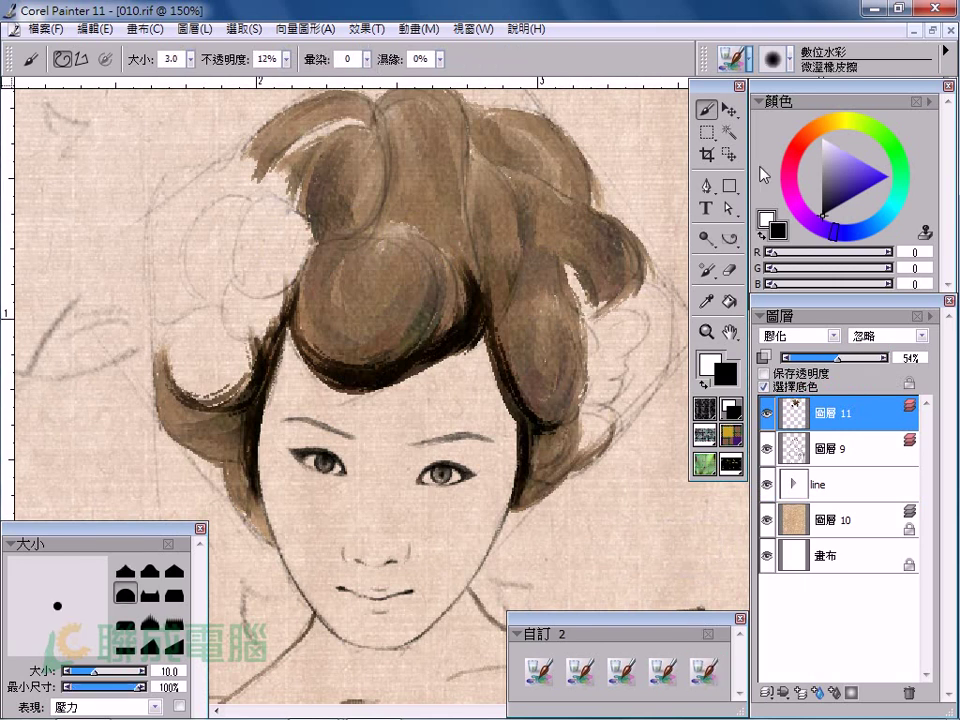
left_click_drag(343, 212, 280, 285)
left_click_drag(182, 197, 396, 356)
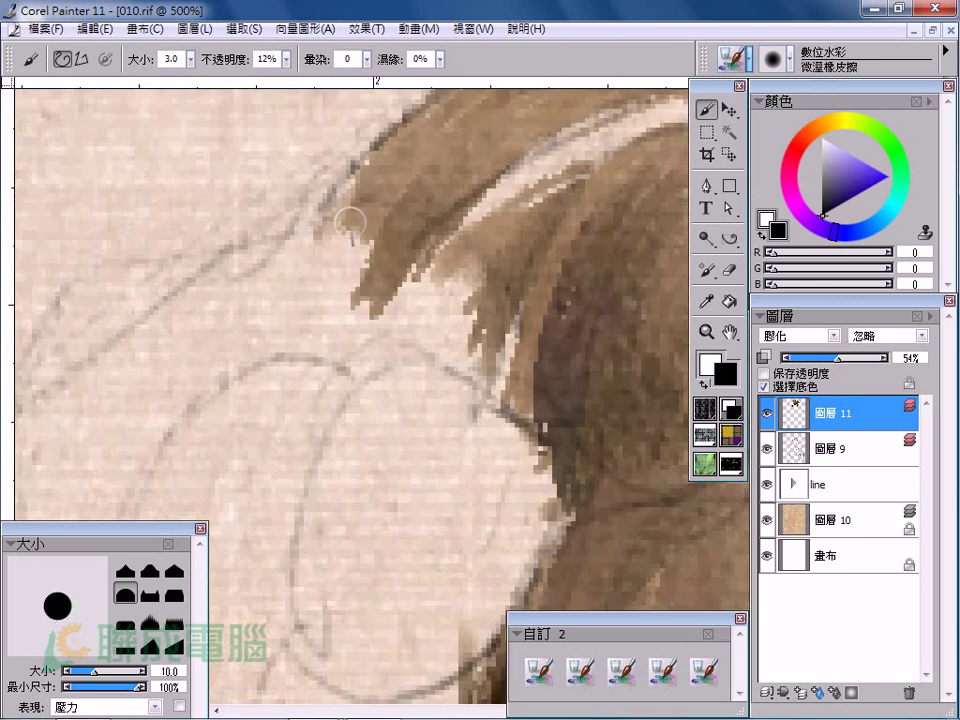
left_click(287, 59)
left_click_drag(287, 79, 310, 81)
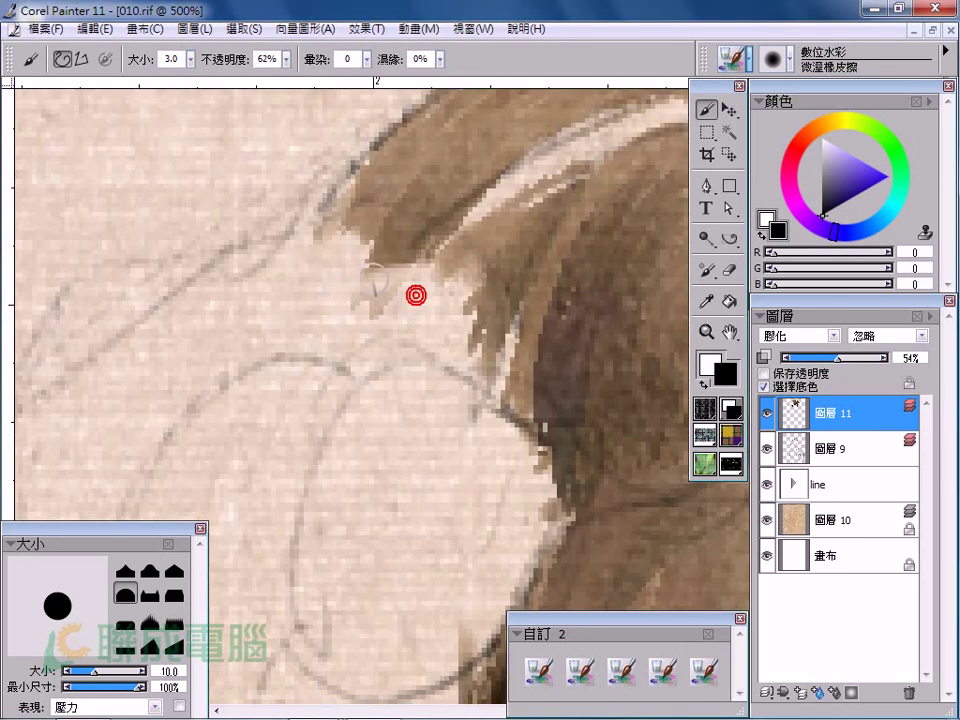
left_click_drag(415, 295, 415, 235)
left_click(287, 59)
left_click_drag(296, 79, 345, 79)
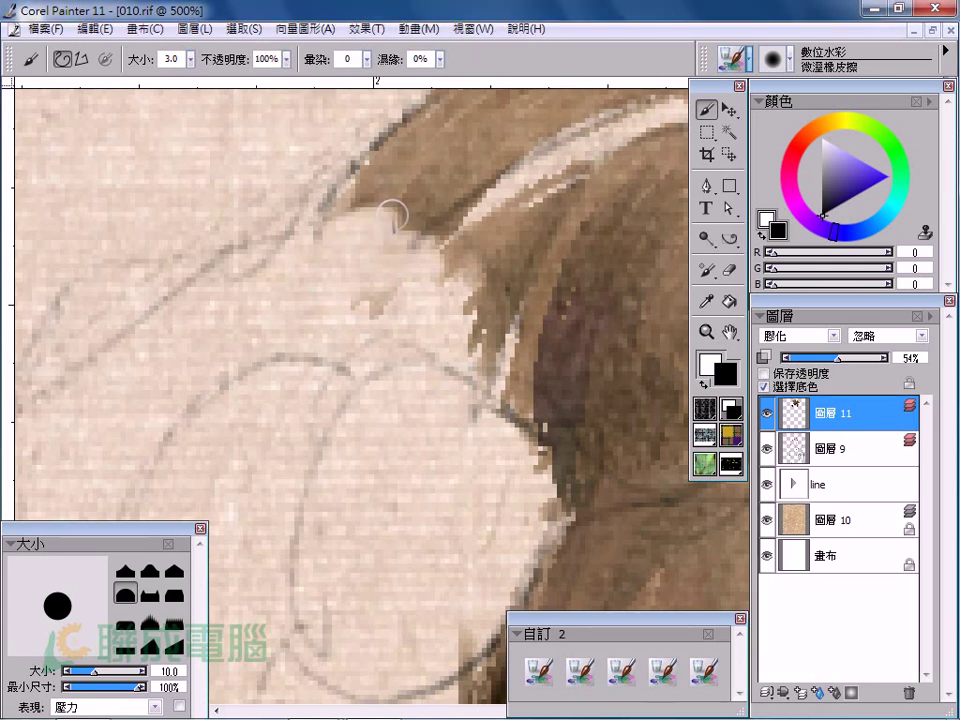
Erase hair paint along the flower outline on 圖層 11.
mouse_move(392, 214)
left_mouse_down()
mouse_move(300, 170)
mouse_move(365, 280)
left_mouse_up()
left_click_drag(330, 200, 360, 250)
left_click_drag(517, 356, 411, 236)
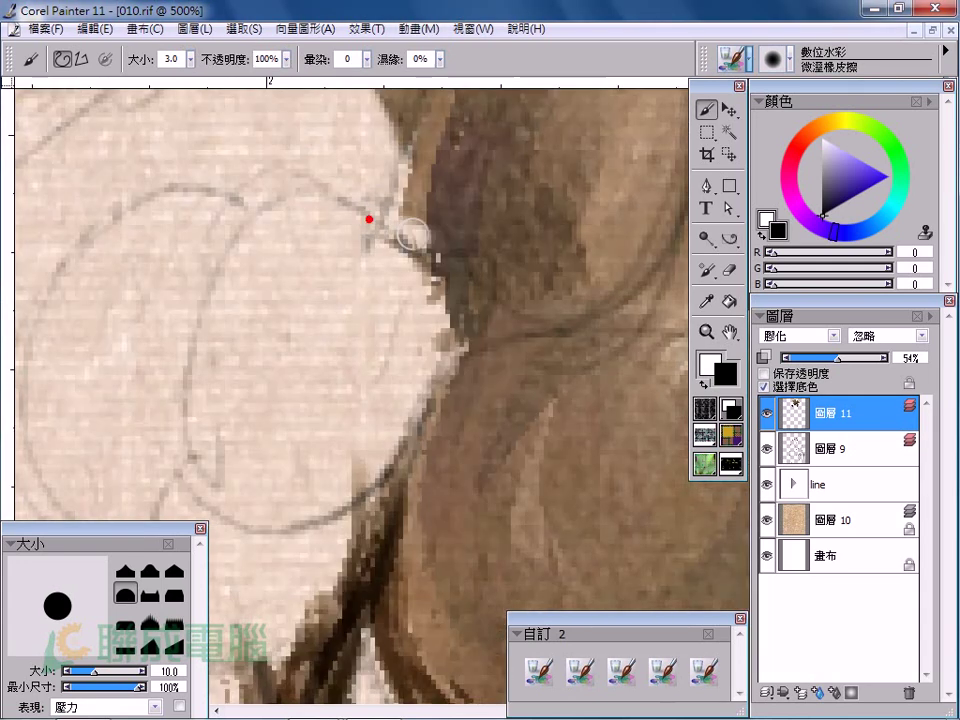
mouse_move(320, 165)
left_mouse_down()
mouse_move(360, 255)
mouse_move(285, 185)
left_mouse_up()
left_click_drag(404, 441, 454, 311)
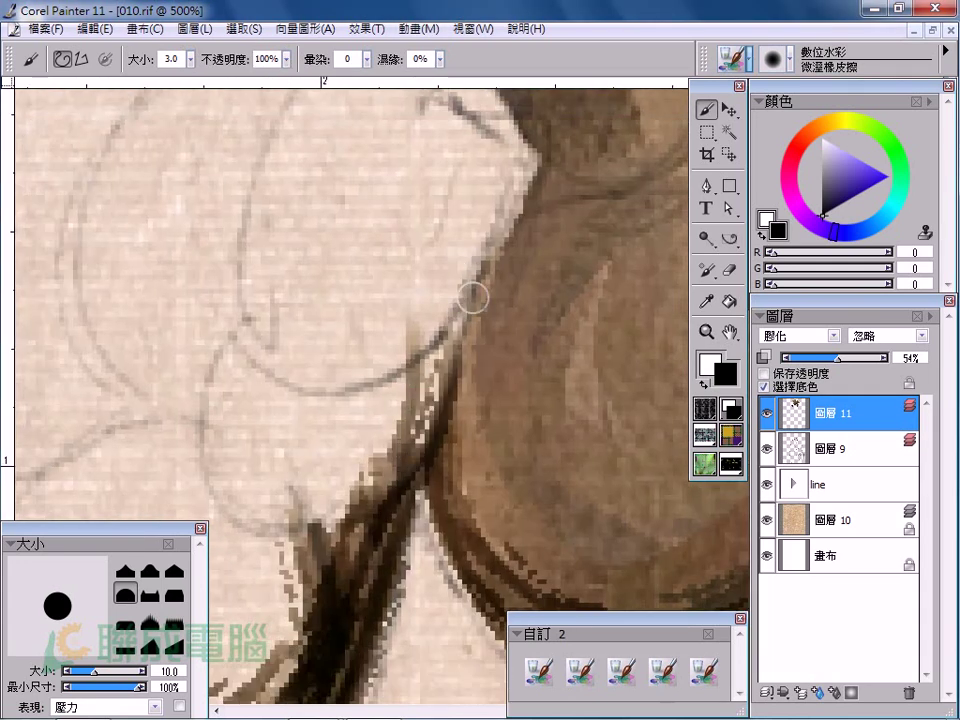
key("ctrl+0")
On 圖層 9, erase the dark hair over and beneath the flower edge.
left_click(349, 218)
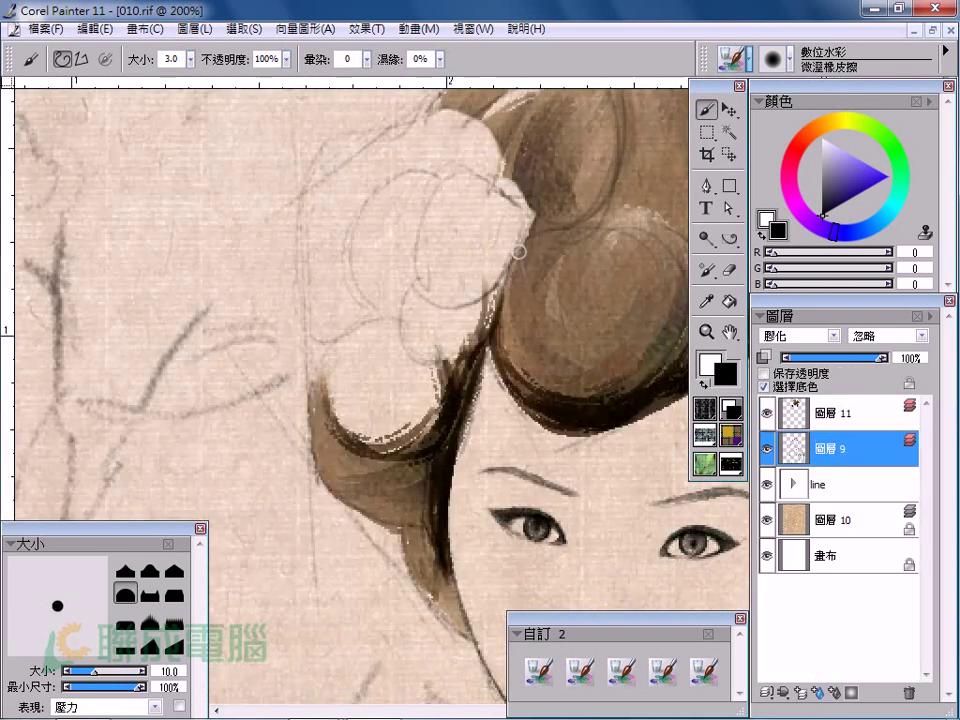
left_click_drag(518, 252, 522, 205)
left_click(358, 257)
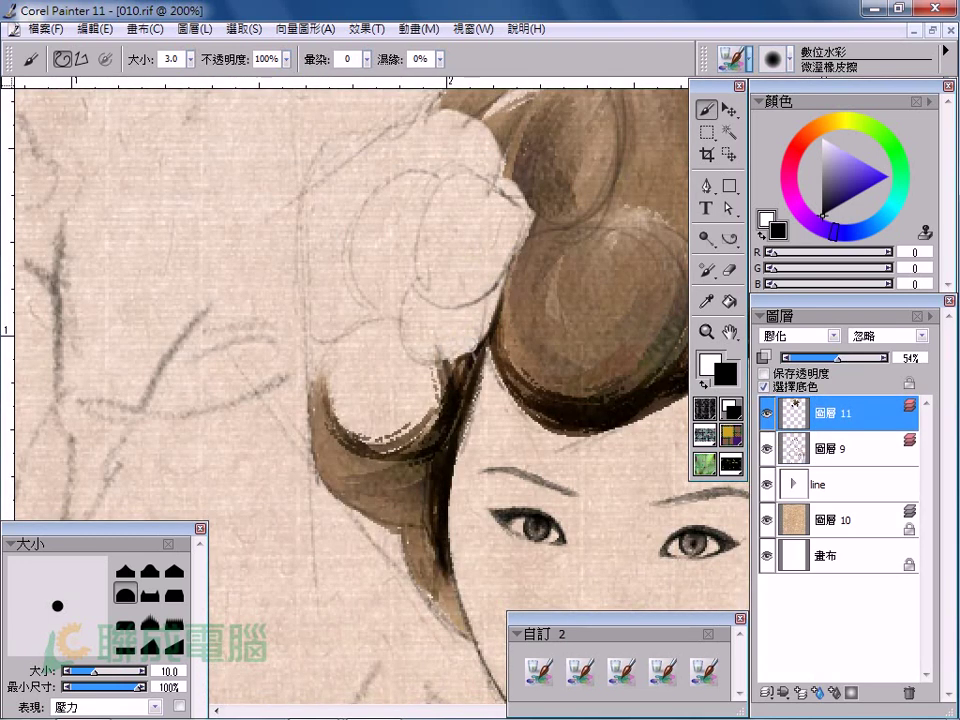
left_click(335, 268)
left_click_drag(378, 447, 392, 452)
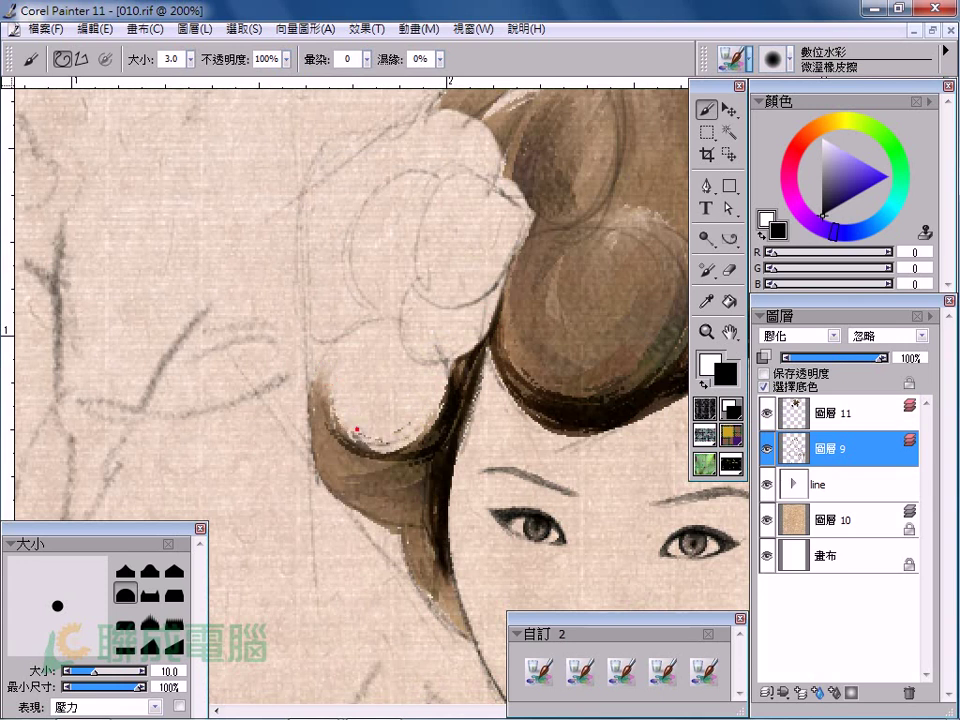
left_click_drag(400, 400, 292, 377)
Back on 圖層 11, erase a gap in the upper hair and reshape the right curl and lower strand.
left_click(236, 354)
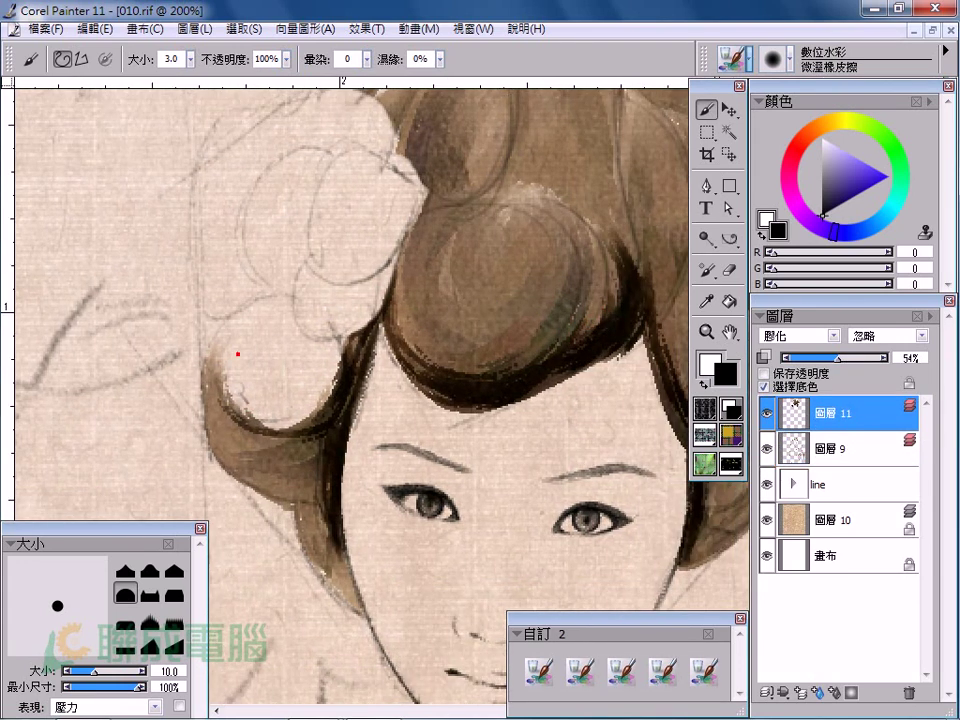
key("ctrl+0")
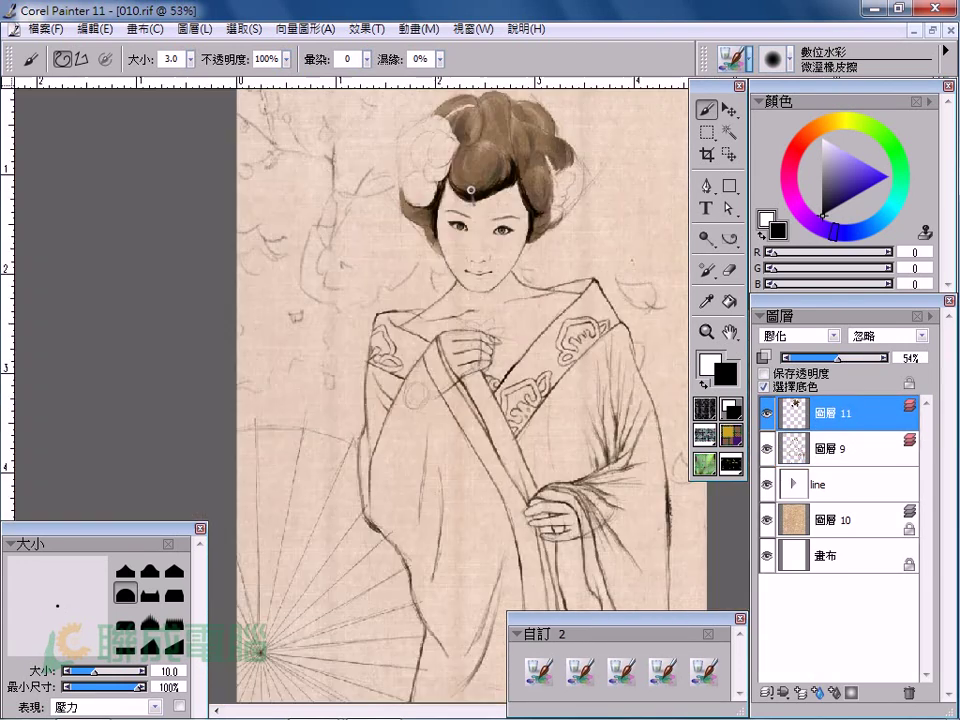
scroll(495, 261, "up", 3)
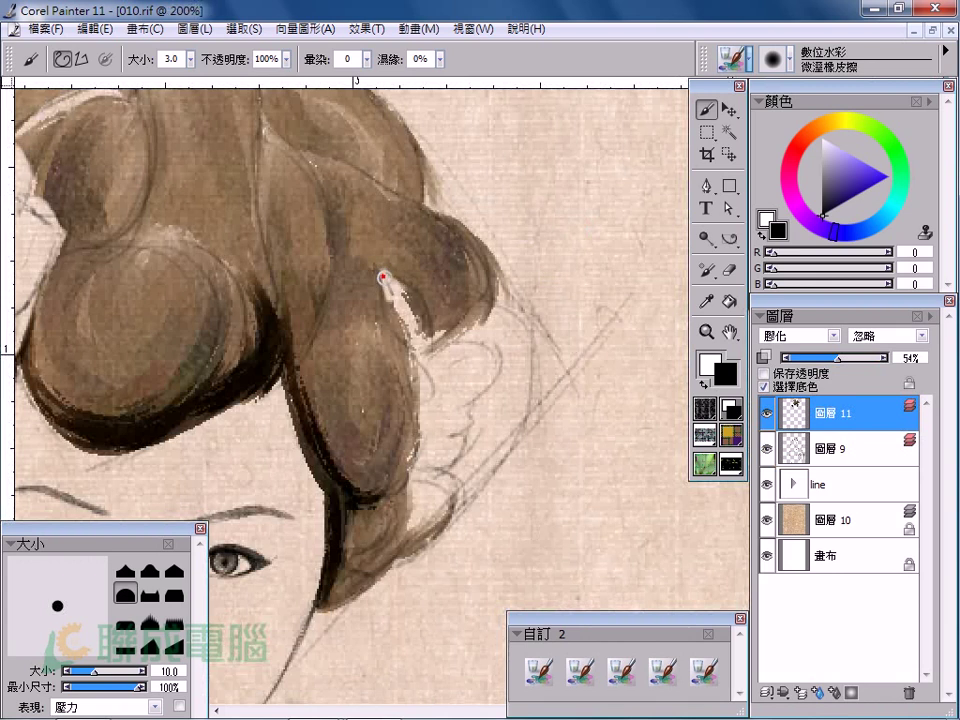
mouse_move(382, 276)
left_mouse_down()
mouse_move(407, 294)
mouse_move(439, 350)
left_mouse_up()
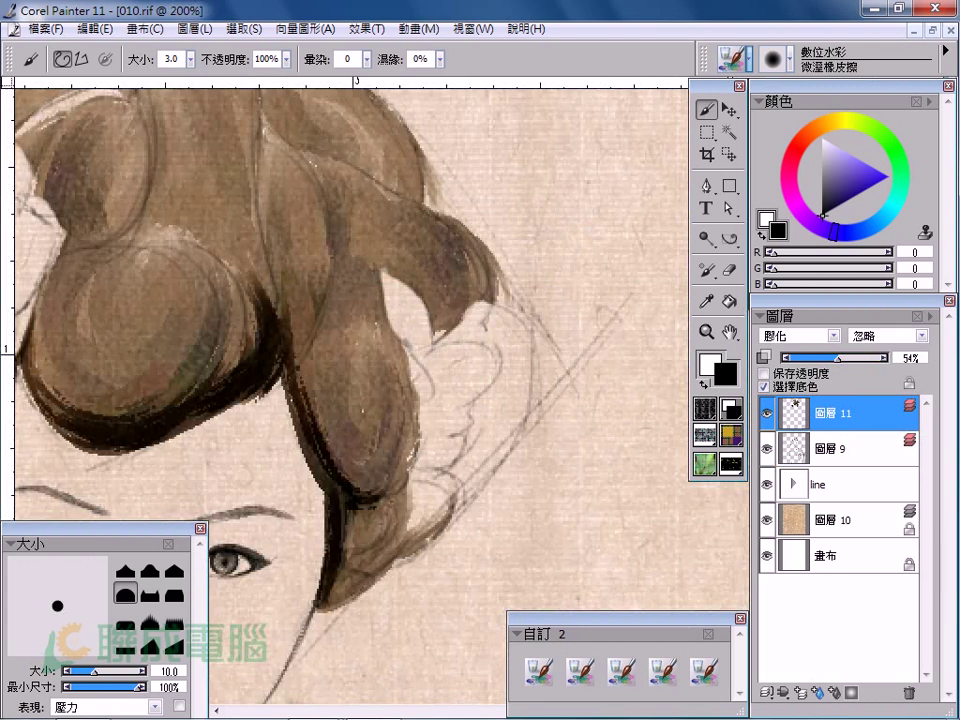
left_click_drag(462, 245, 473, 271)
left_click_drag(403, 489, 392, 542)
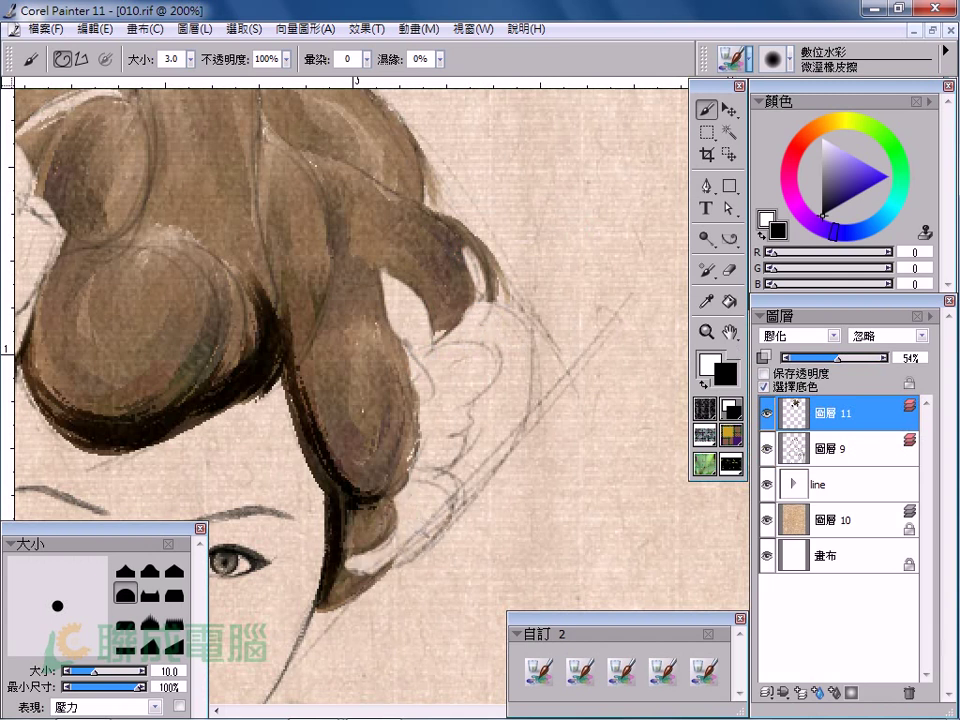
key("ctrl+minus")
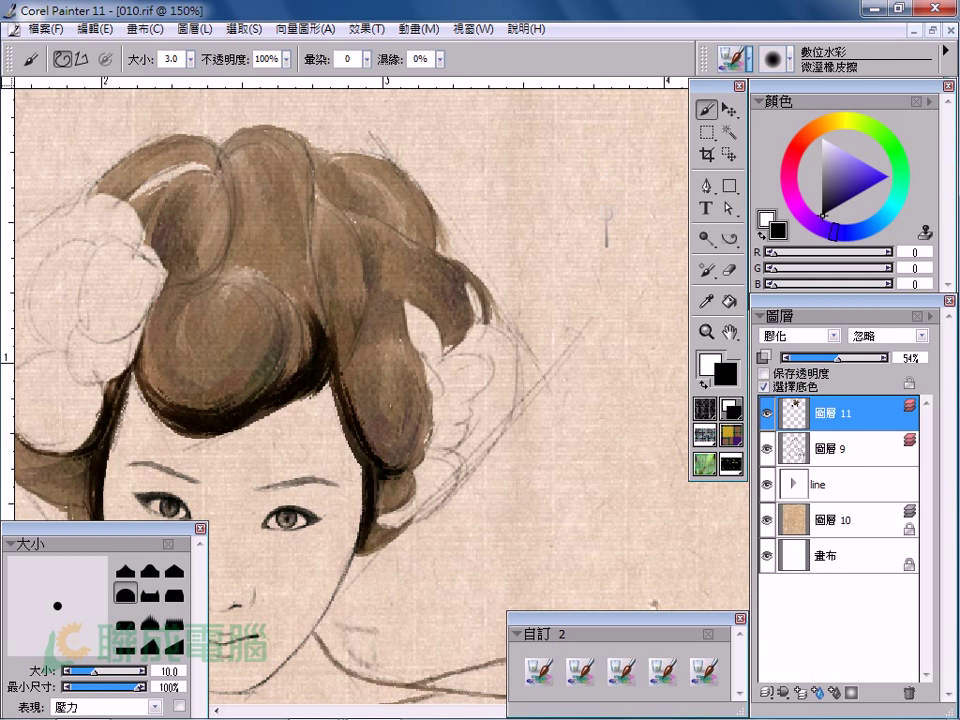
mouse_move(354, 308)
left_mouse_down()
mouse_move(467, 272)
mouse_move(430, 259)
mouse_move(454, 232)
left_mouse_up()
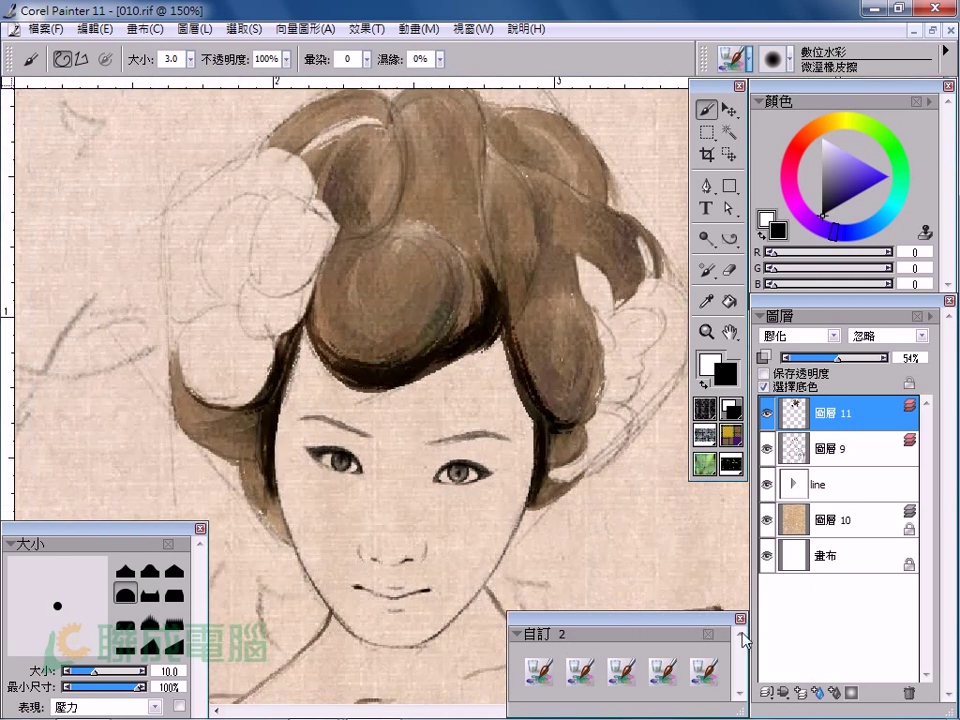
Add a new layer above 圖層 11 and restore 圖層 11 to full opacity.
left_click(764, 386)
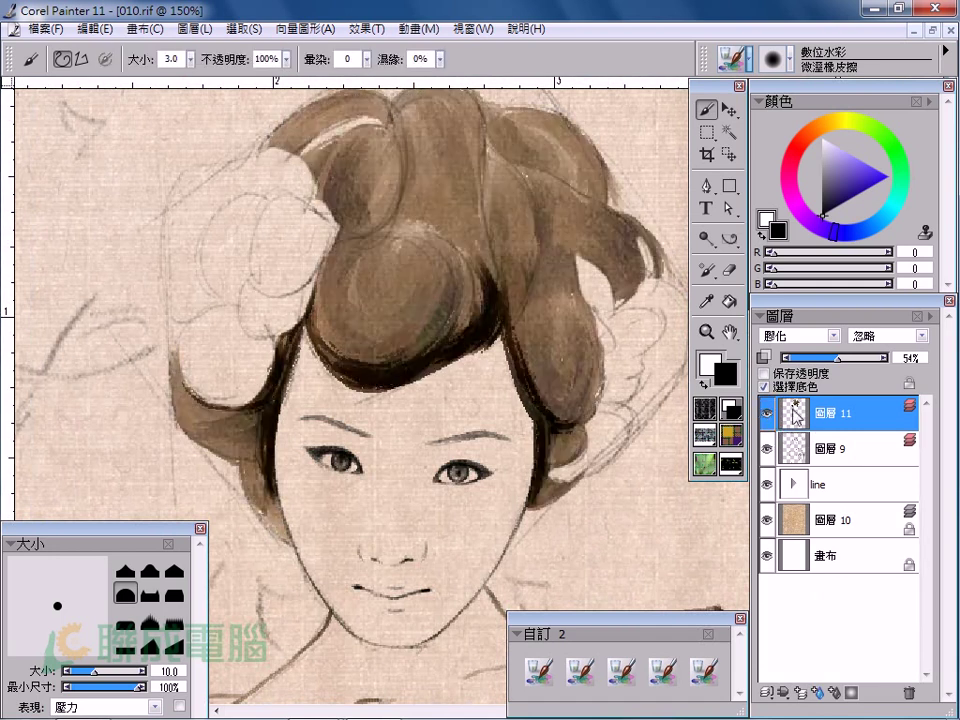
left_click(812, 692)
left_click(810, 448)
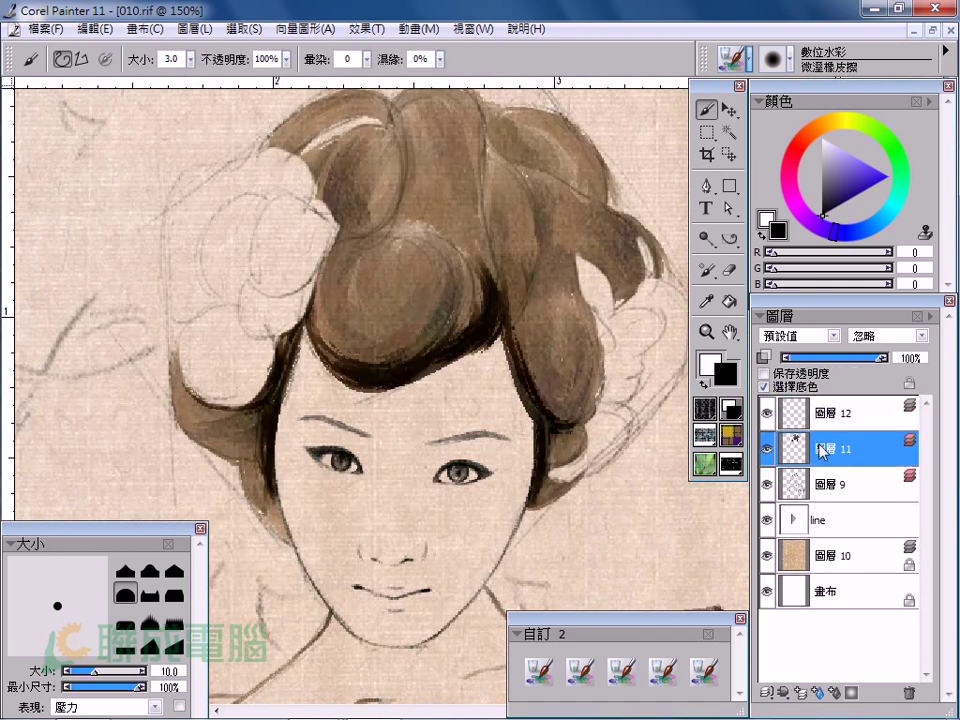
left_click(838, 356)
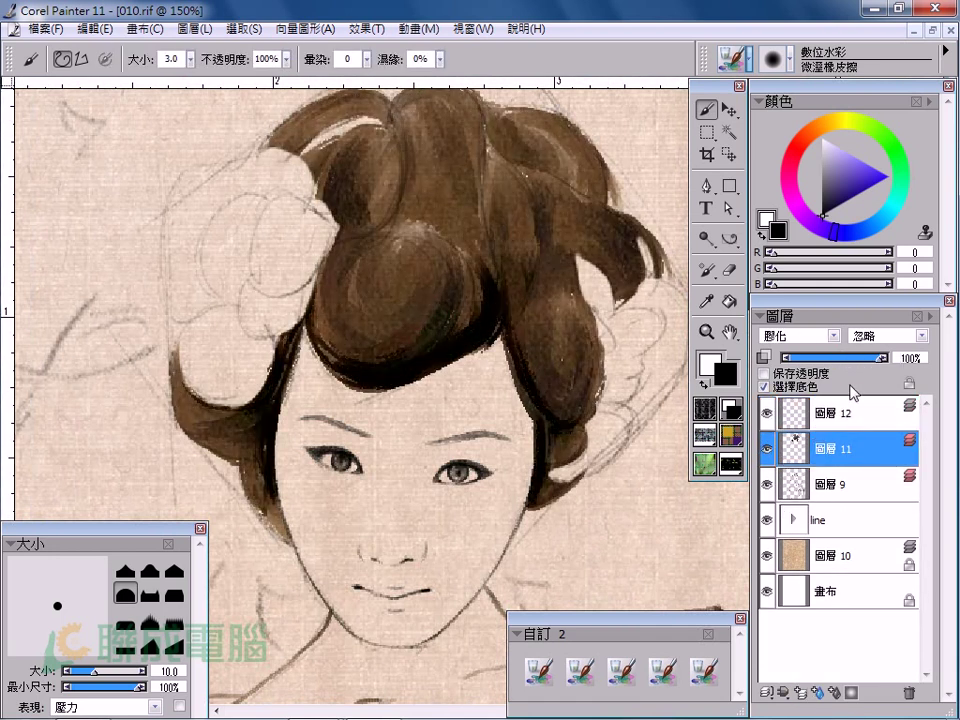
Pick the 新式單純水筆 watercolor pen, zoom in on the flower and lower its opacity to 44%.
left_click(536, 680)
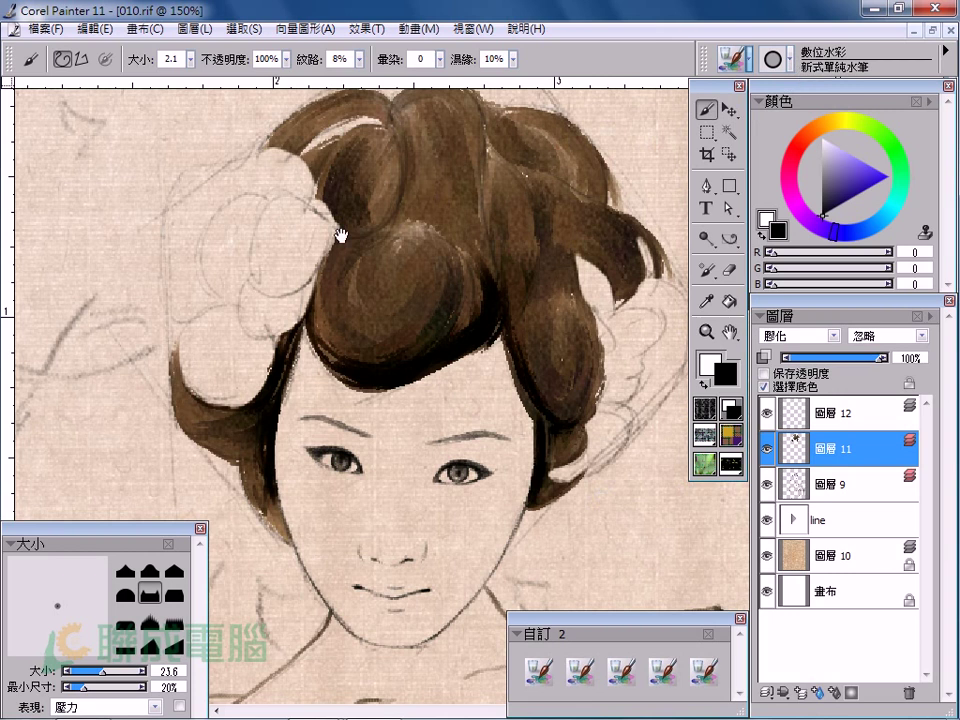
left_click_drag(156, 165, 461, 422)
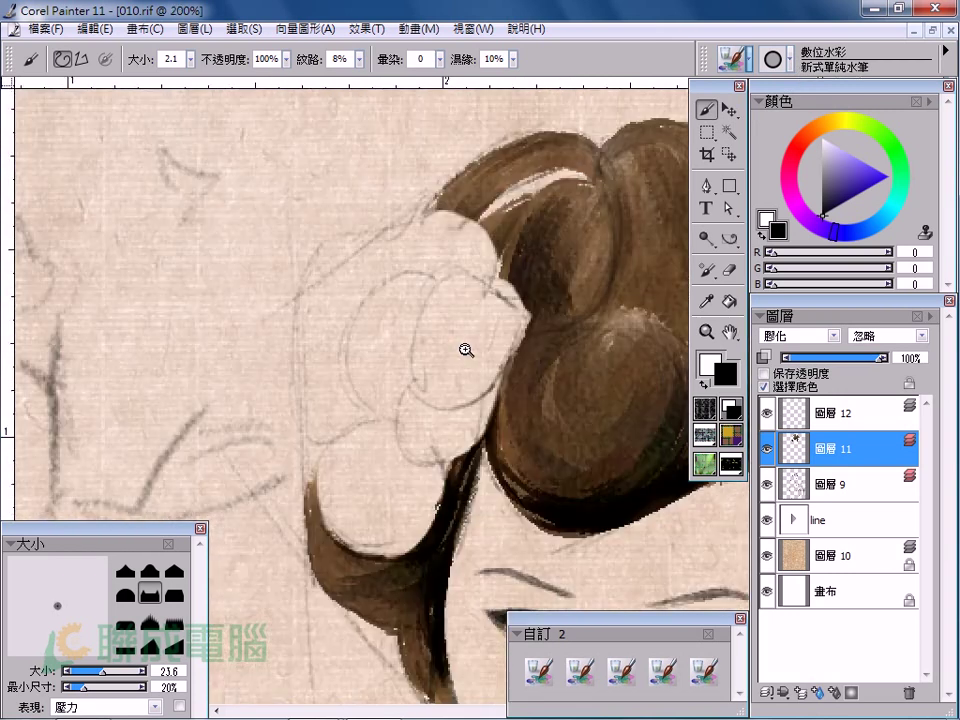
left_click(435, 272, "ctrl+alt")
left_click_drag(210, 160, 272, 227)
left_click_drag(487, 357, 425, 344)
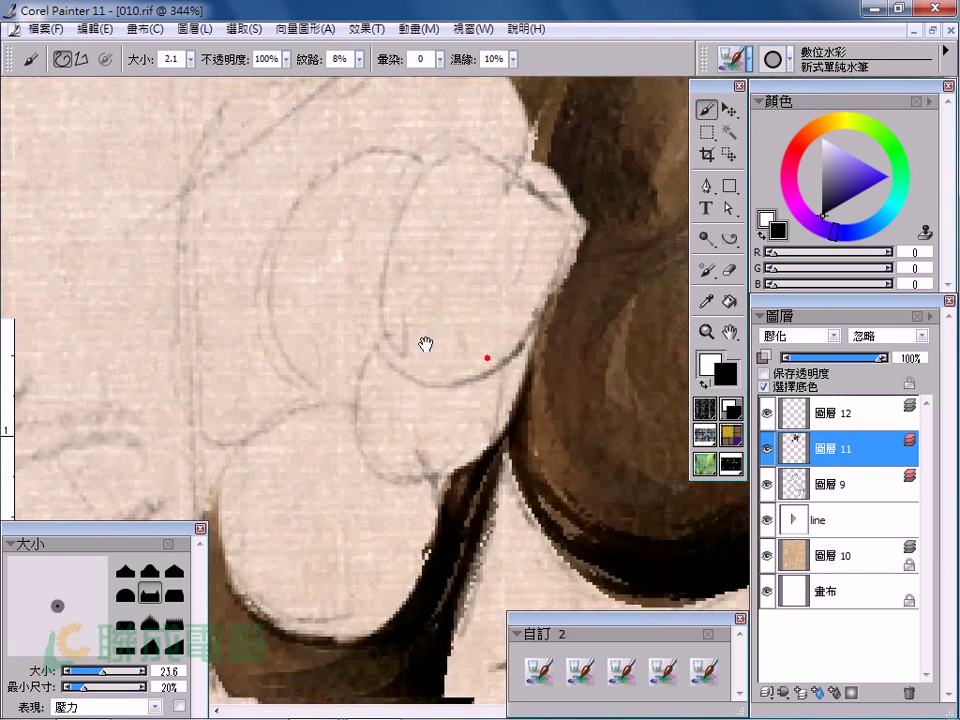
left_click(425, 344, "ctrl+alt")
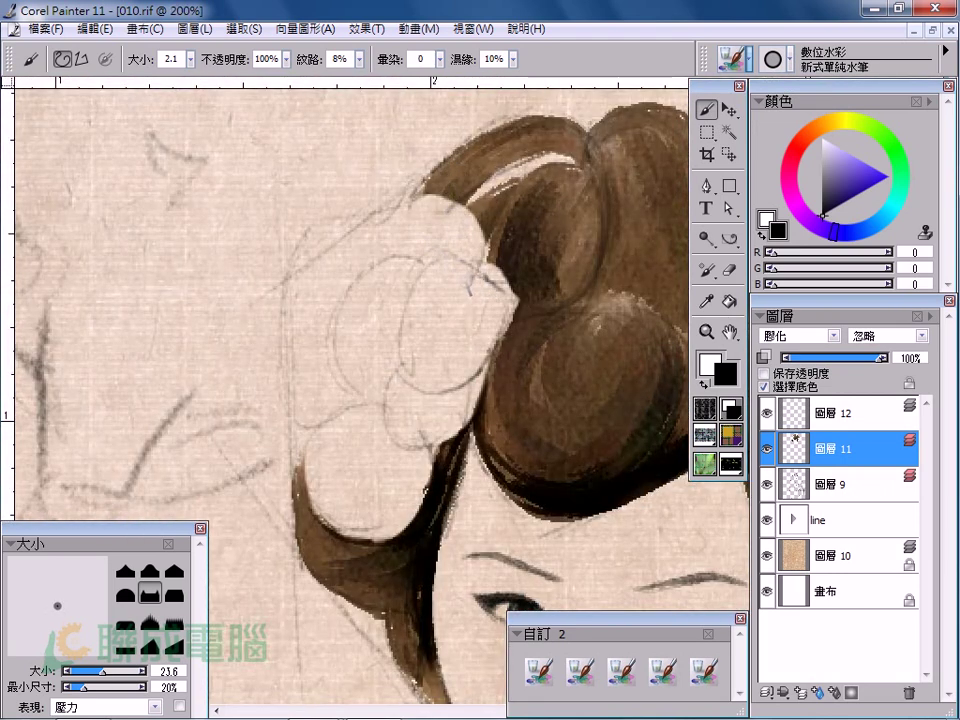
left_click_drag(463, 261, 458, 308)
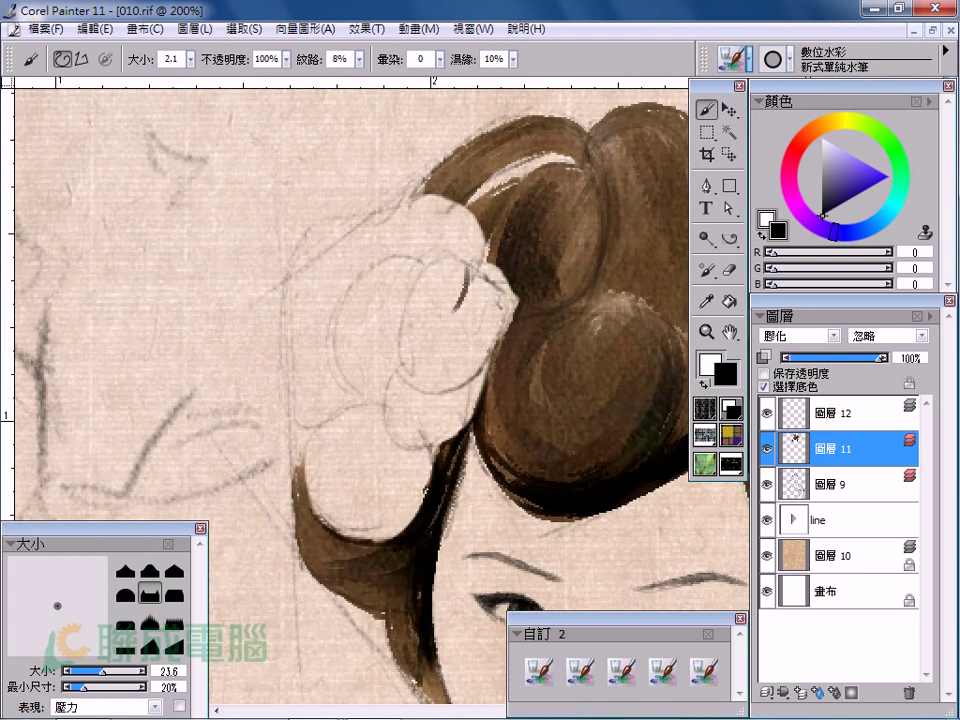
key("ctrl+z")
left_click(286, 59)
left_click_drag(302, 80, 296, 79)
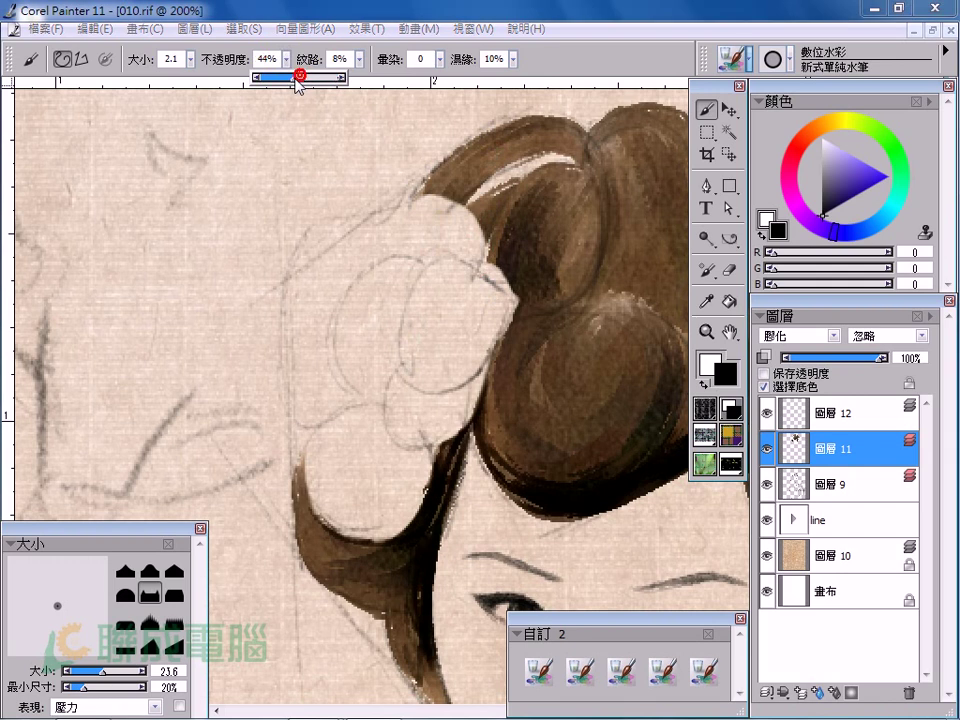
left_click(560, 57)
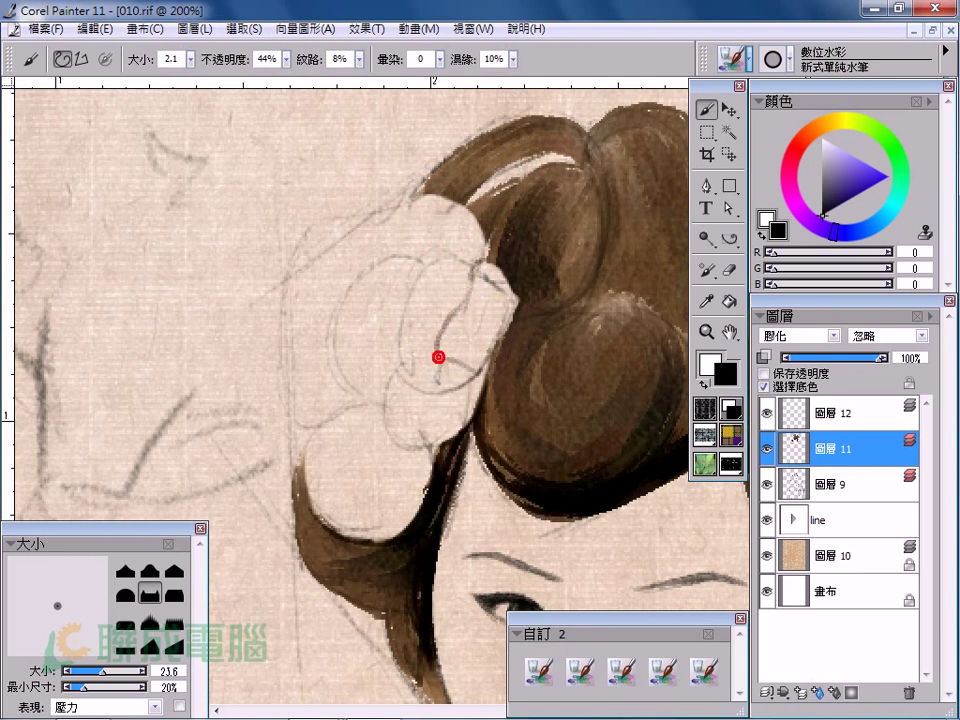
Draw fine petal curves inside the flower, along its lower petals and left edge.
left_click_drag(509, 318, 497, 378)
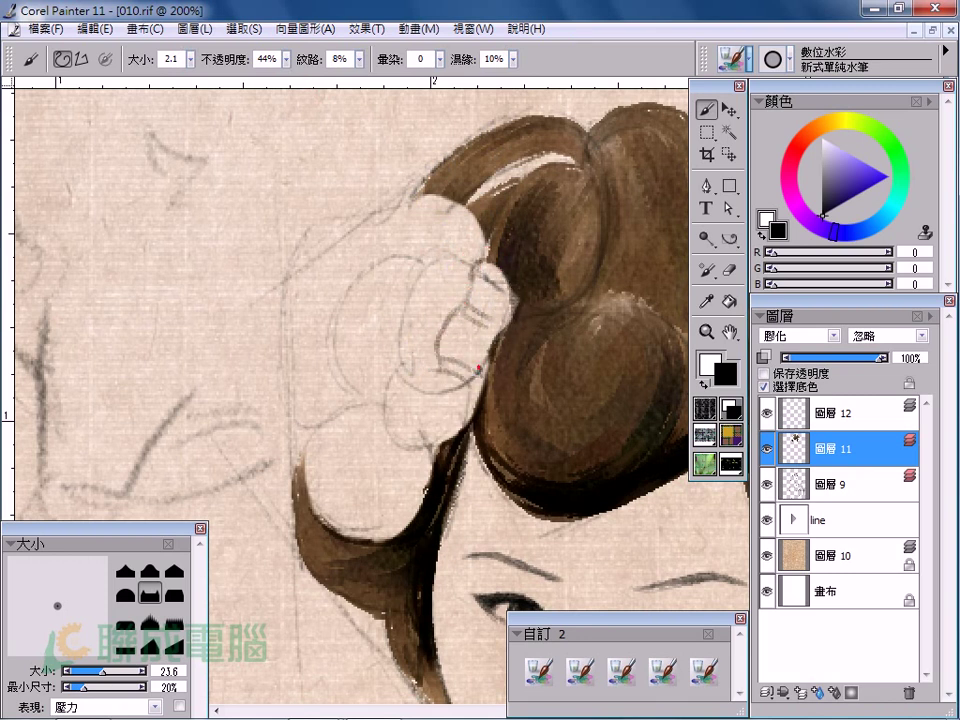
left_click_drag(410, 378, 466, 391)
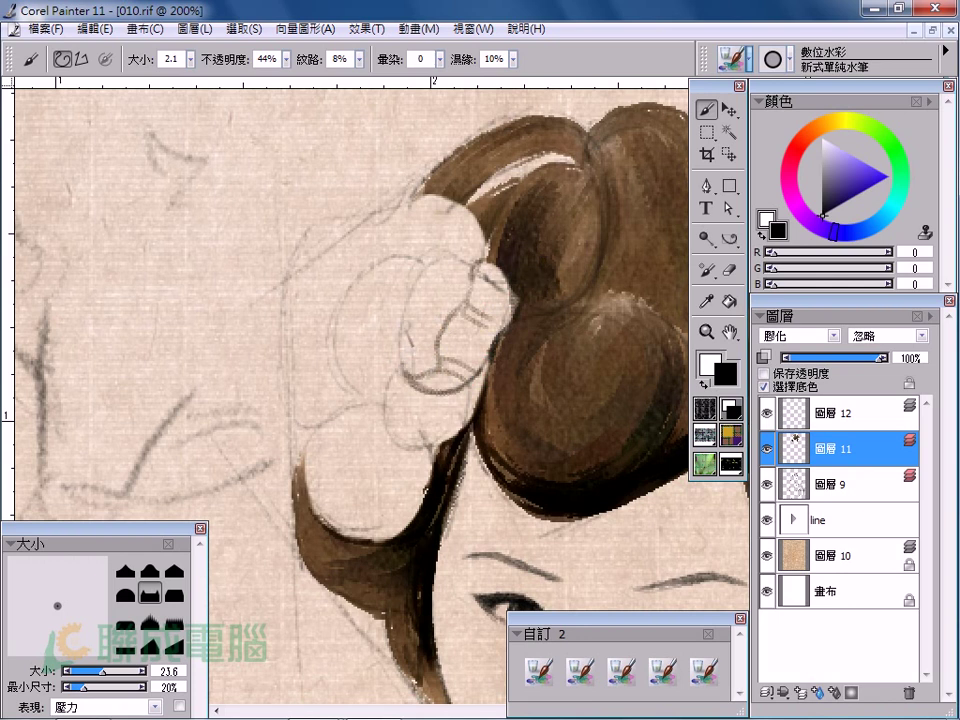
left_click(399, 333)
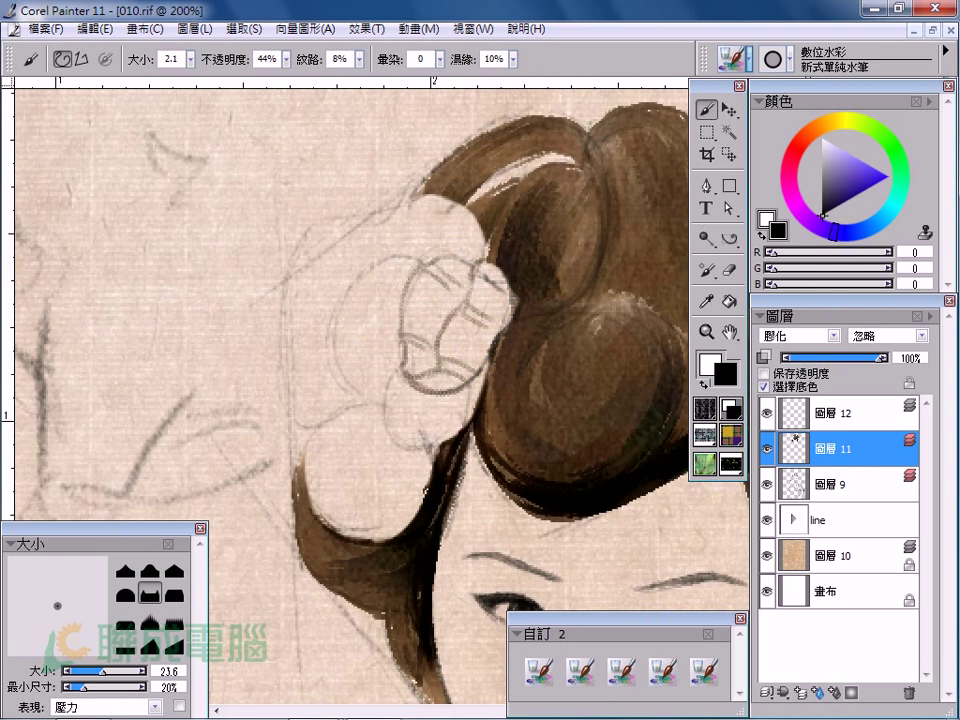
left_click_drag(393, 465, 378, 535)
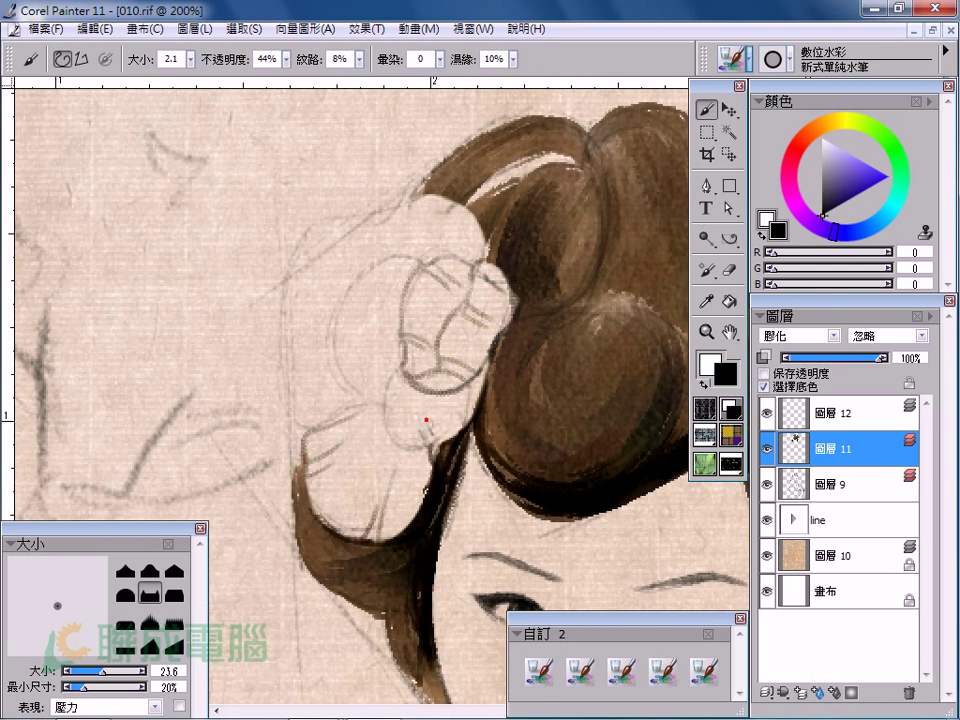
left_click(315, 411)
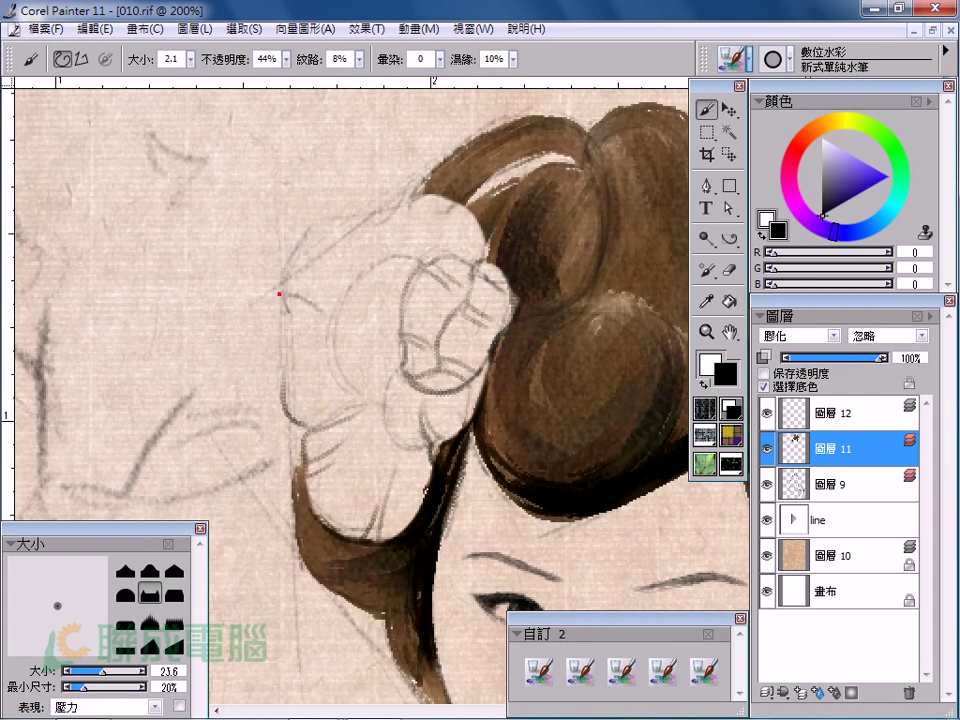
left_click_drag(279, 294, 286, 326)
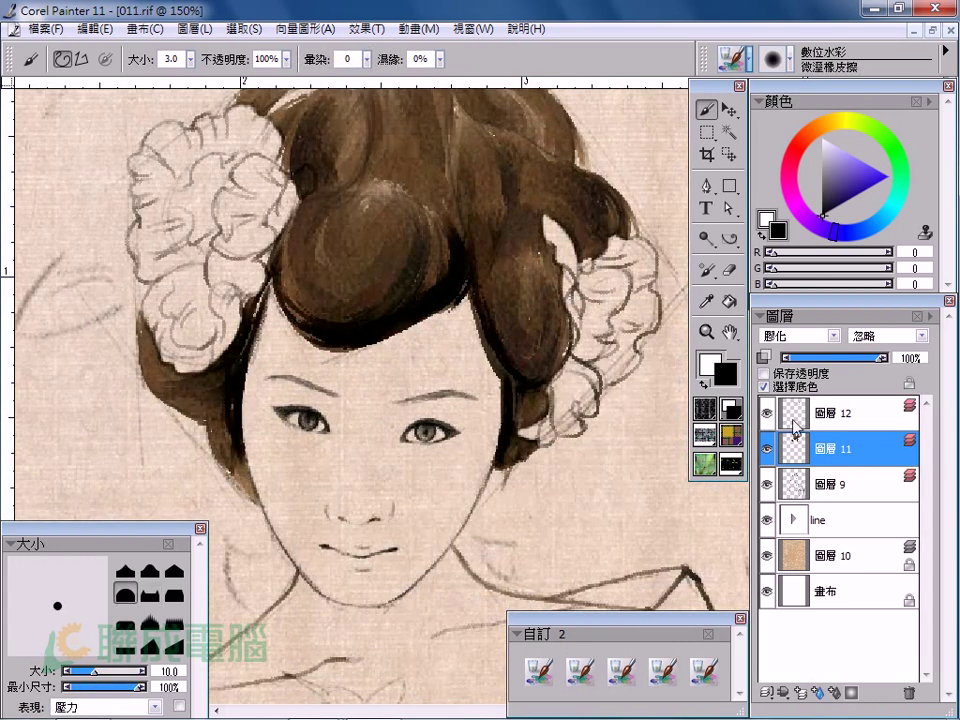
Add a new 膠化 layer above layer 12 and pick the rough dry brush for the hair.
left_click(795, 415)
left_click(767, 412)
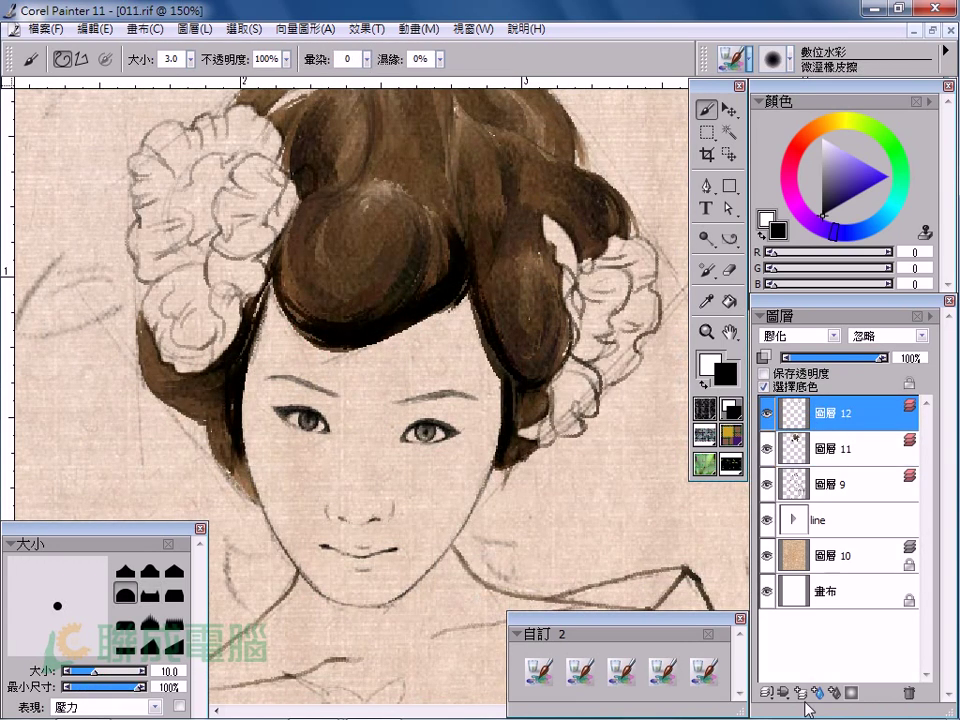
left_click(801, 694)
left_click_drag(513, 312, 511, 390)
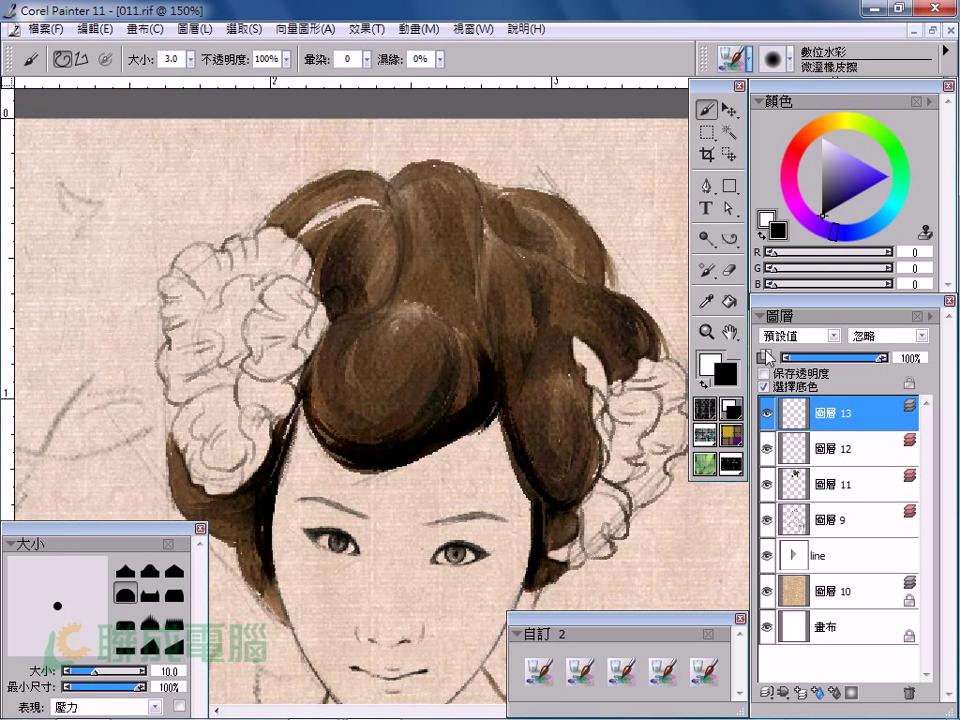
left_click(661, 668)
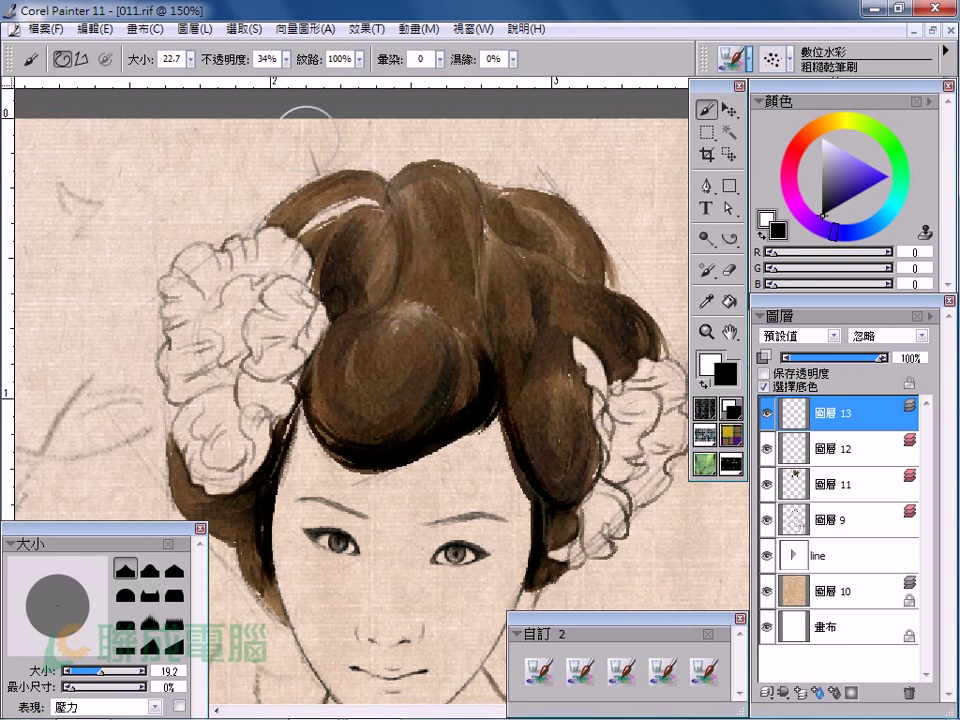
left_click(392, 336)
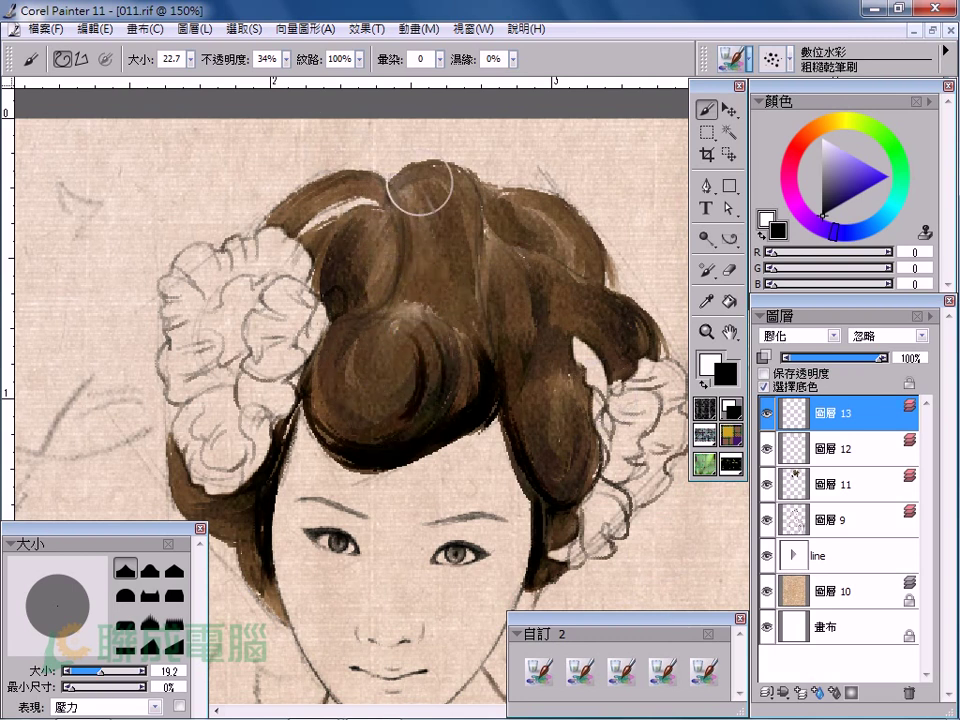
Test dark hair strokes with 82% minimum size, then delete that too-dark layer.
left_click_drag(381, 343, 352, 380)
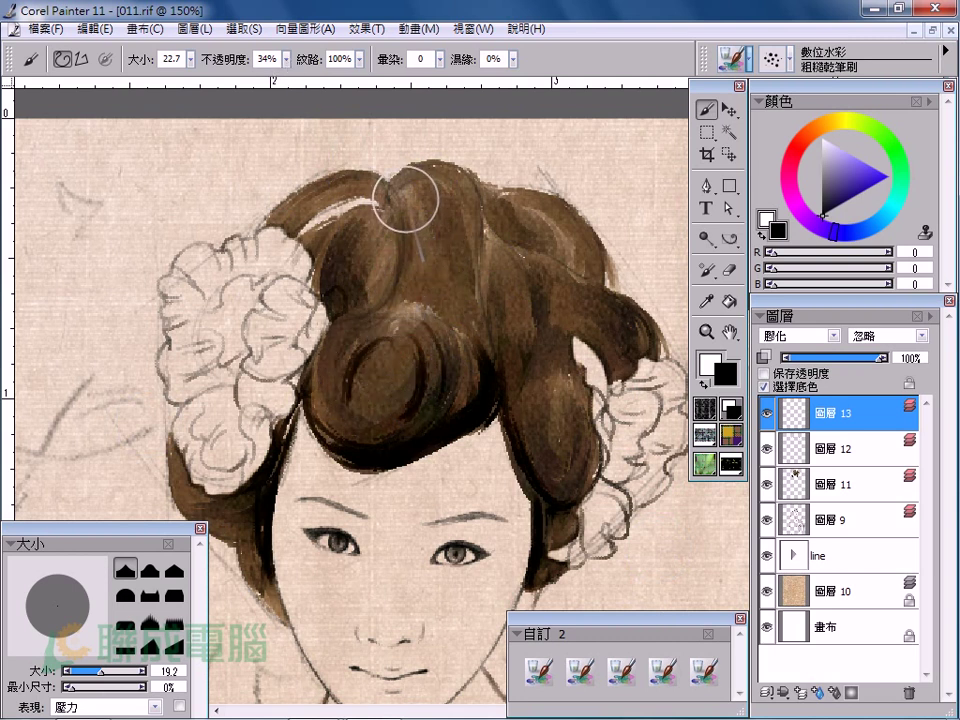
mouse_move(422, 296)
left_mouse_down()
mouse_move(413, 306)
mouse_move(420, 381)
left_mouse_up()
left_click_drag(66, 688, 126, 688)
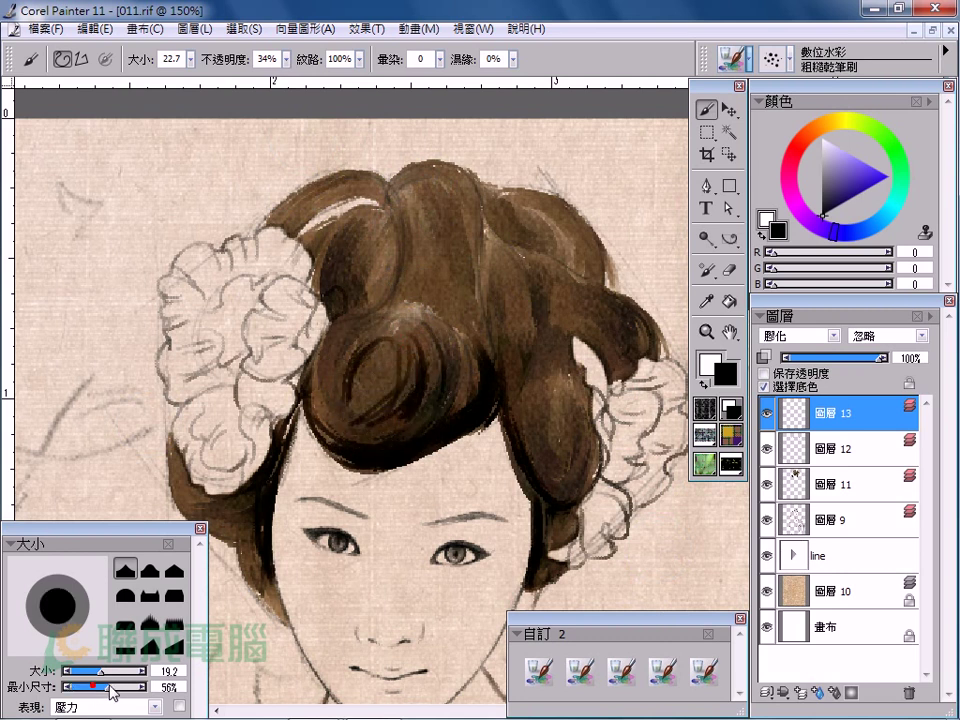
left_click_drag(416, 338, 369, 345)
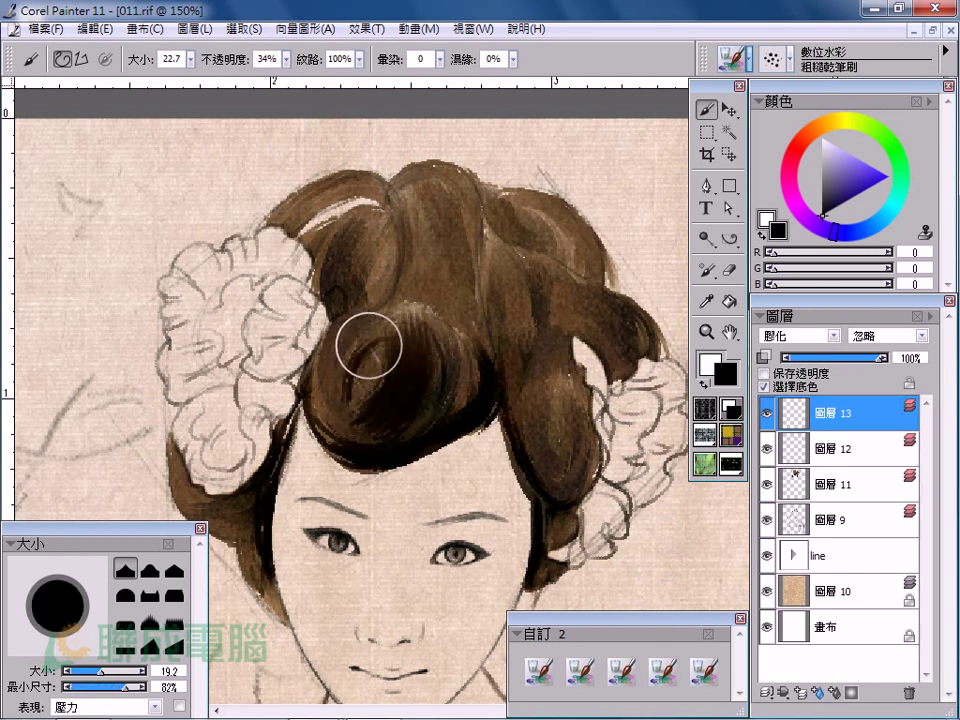
left_click(375, 364)
mouse_move(430, 330)
left_mouse_down()
mouse_move(452, 354)
mouse_move(377, 416)
mouse_move(409, 409)
mouse_move(384, 364)
left_mouse_up()
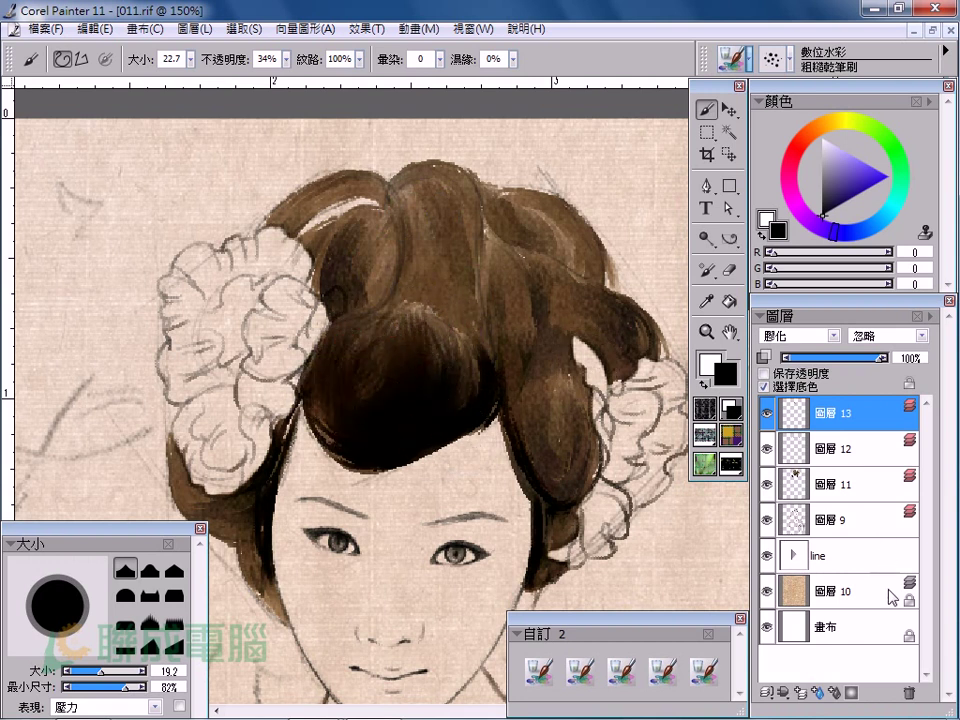
left_click(911, 693)
Add layer 13 and set the brush to 7% opacity and size 5.7 at the hair top.
left_click(800, 692)
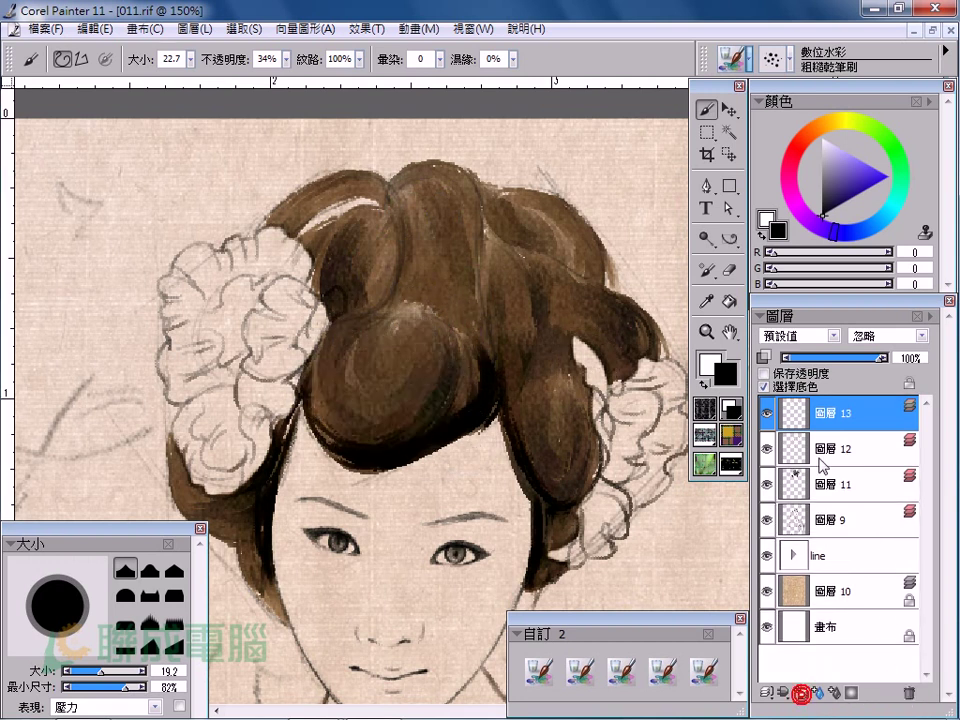
left_click_drag(287, 65, 268, 80)
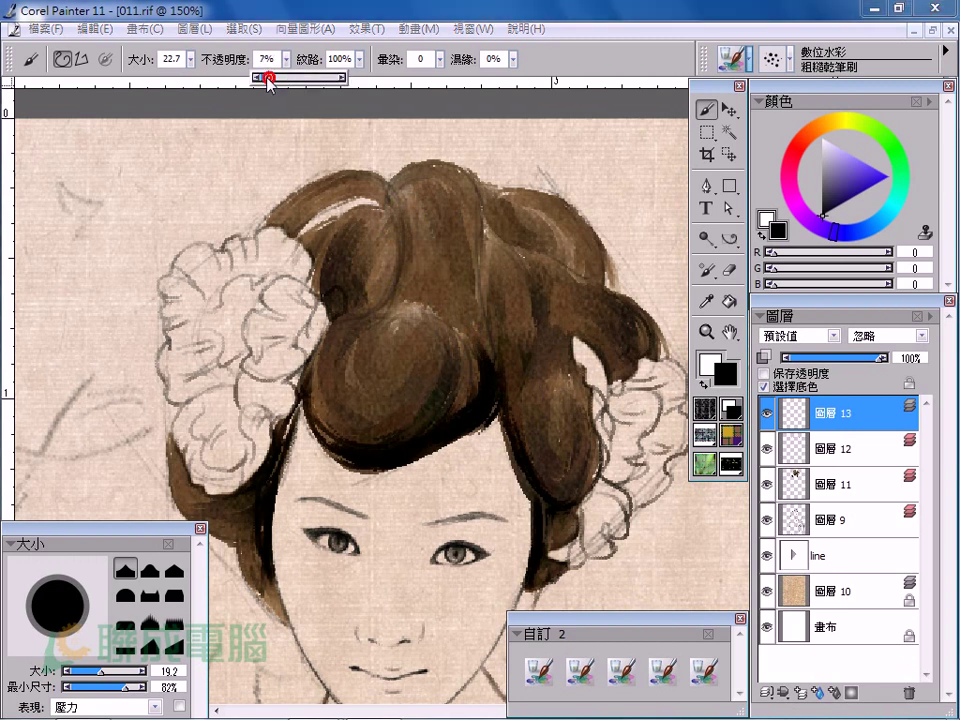
left_click(537, 76)
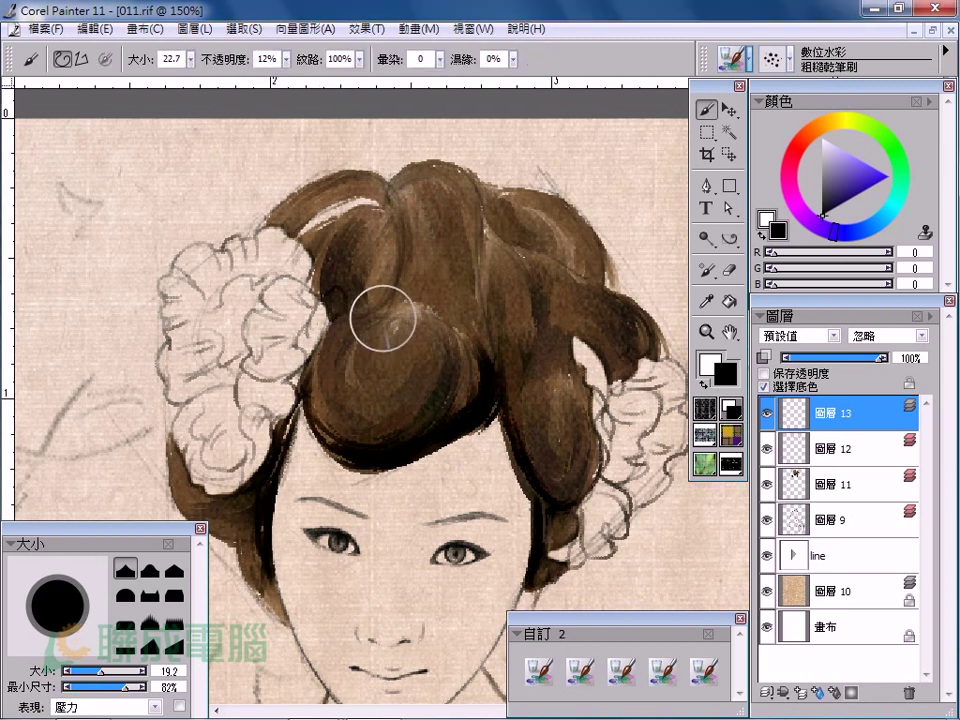
left_click_drag(383, 180, 418, 225)
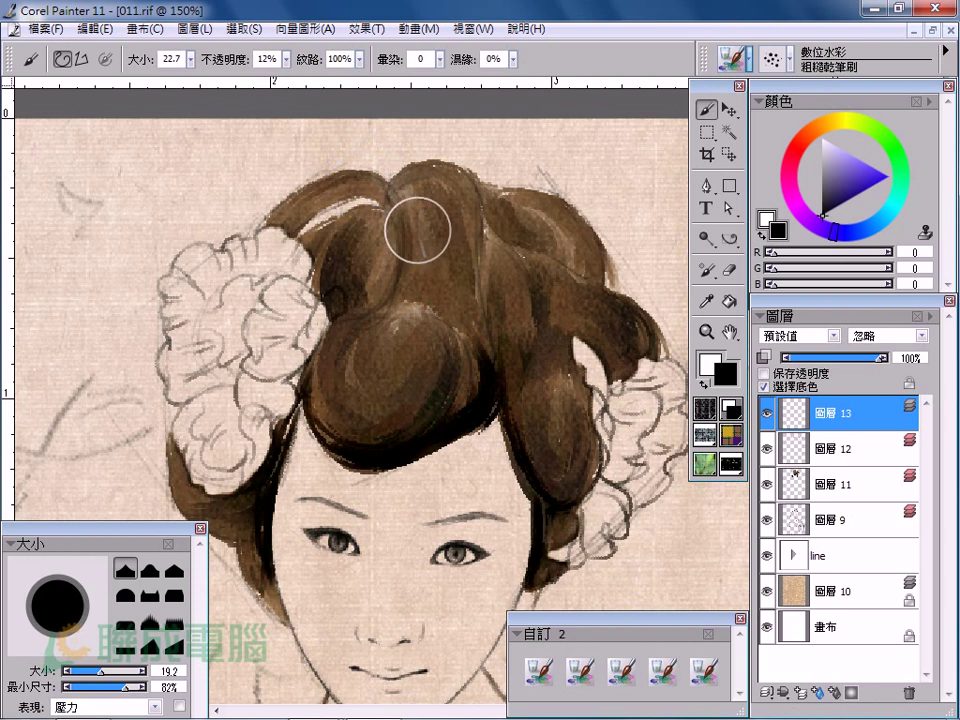
mouse_move(313, 187)
left_mouse_down()
mouse_move(360, 184)
mouse_move(388, 199)
mouse_move(328, 191)
mouse_move(291, 214)
left_mouse_up()
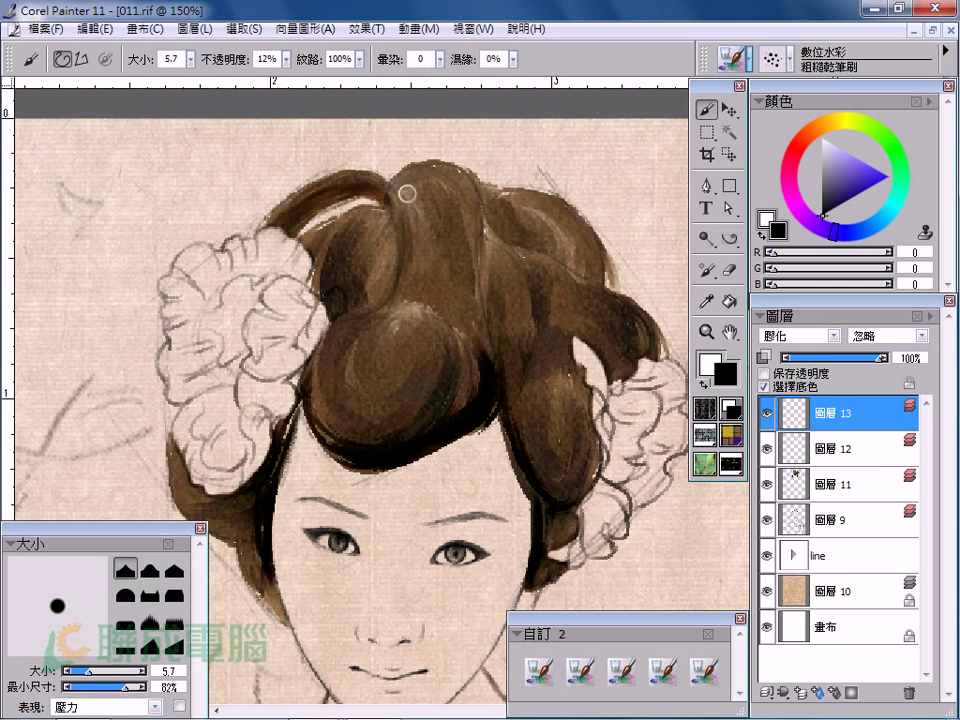
Paint fine dark brown strokes over the bun, crown and central hair strands.
mouse_move(427, 341)
left_mouse_down()
mouse_move(420, 392)
mouse_move(411, 358)
mouse_move(371, 407)
mouse_move(402, 369)
mouse_move(407, 294)
mouse_move(326, 369)
mouse_move(375, 349)
mouse_move(352, 433)
mouse_move(349, 401)
left_mouse_up()
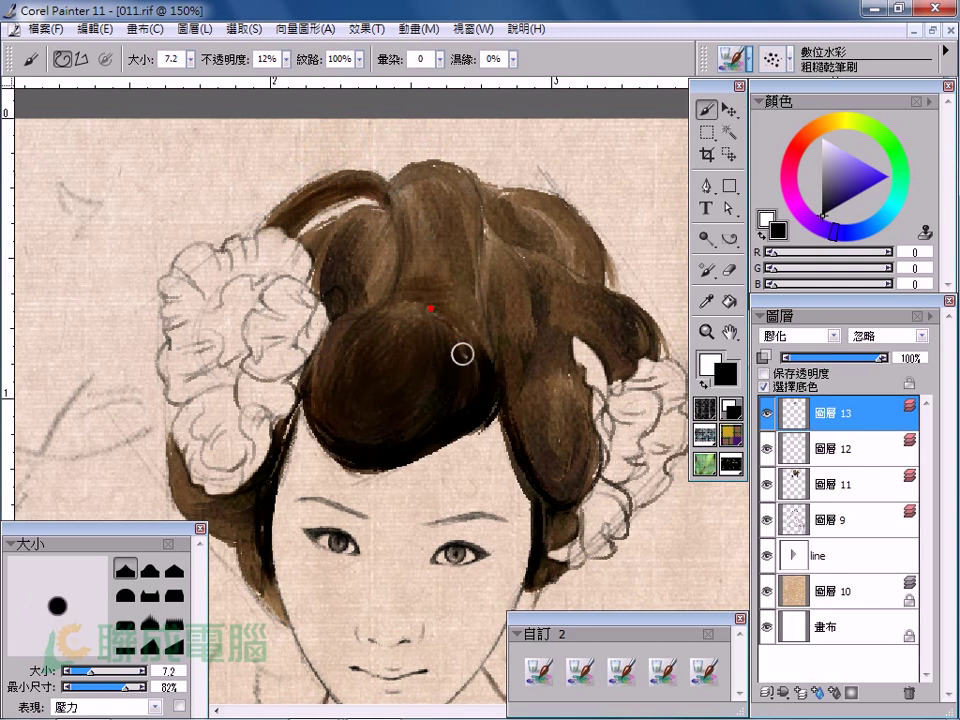
mouse_move(461, 349)
left_mouse_down()
mouse_move(442, 334)
mouse_move(426, 223)
mouse_move(321, 240)
mouse_move(240, 195)
mouse_move(222, 215)
left_mouse_up()
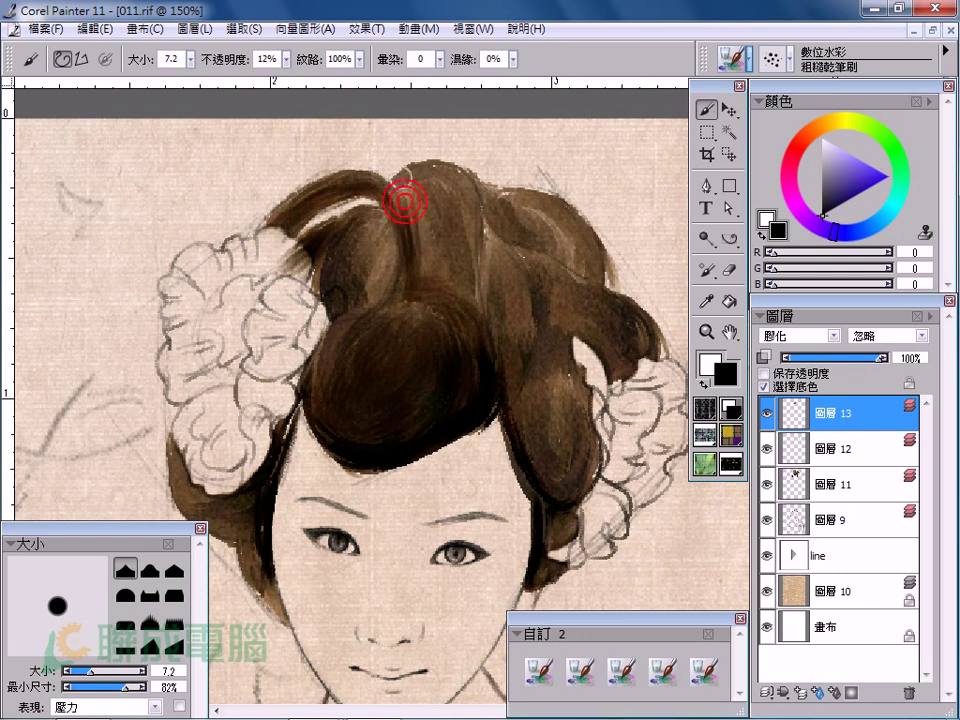
mouse_move(401, 199)
left_mouse_down()
mouse_move(430, 232)
mouse_move(454, 227)
mouse_move(441, 300)
left_mouse_up()
key("bracketright")
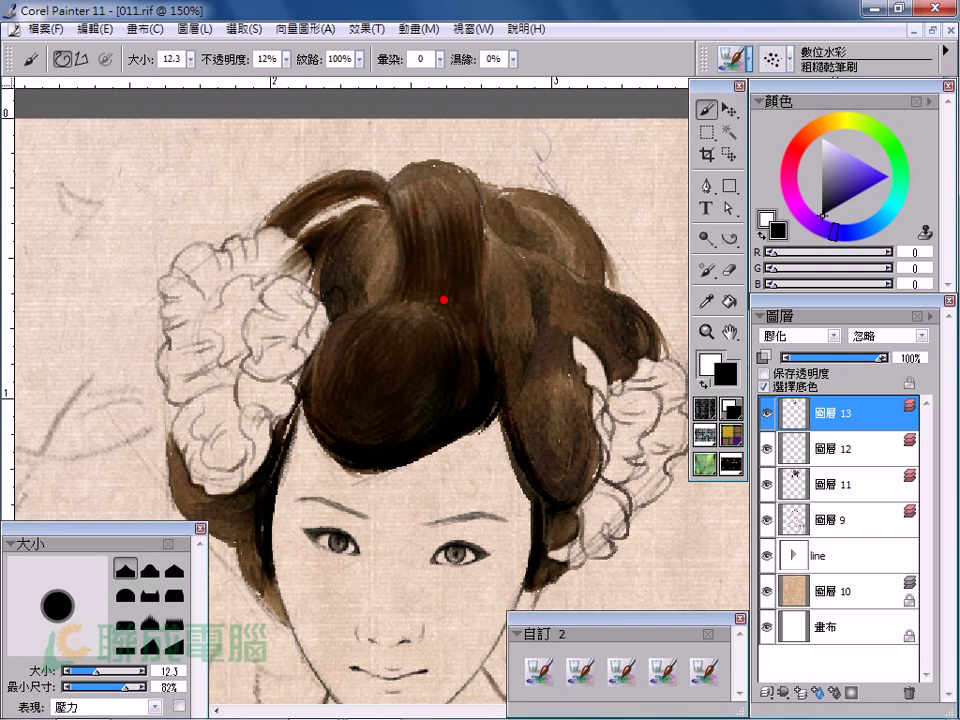
mouse_move(428, 185)
left_mouse_down()
mouse_move(407, 176)
mouse_move(454, 240)
mouse_move(437, 206)
mouse_move(478, 204)
mouse_move(424, 300)
mouse_move(446, 328)
left_mouse_up()
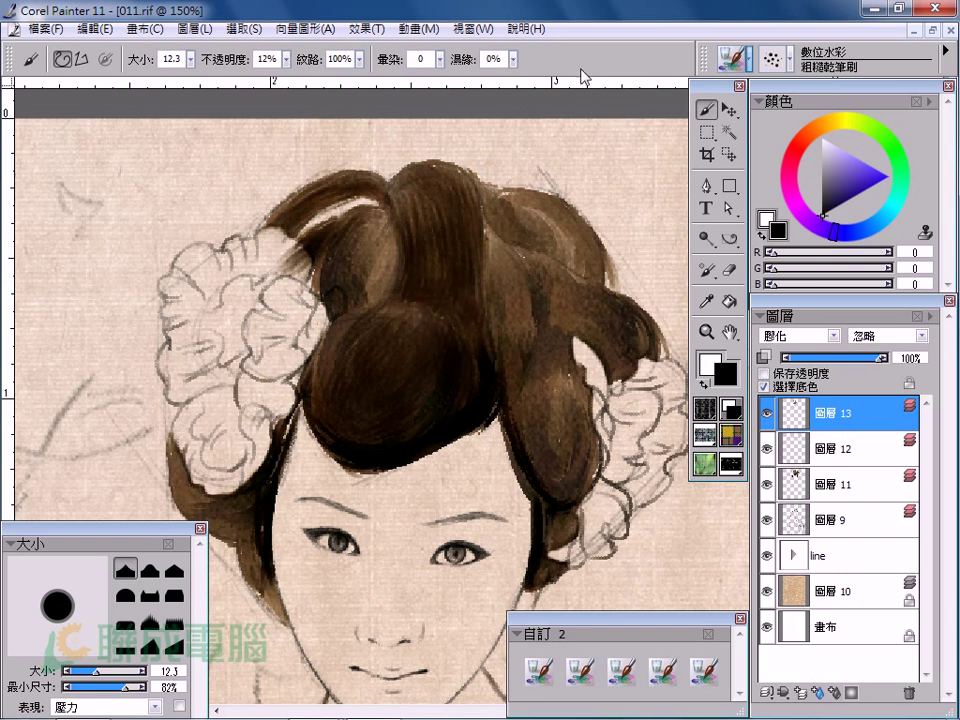
mouse_move(548, 397)
left_mouse_down()
mouse_move(456, 354)
mouse_move(465, 343)
mouse_move(476, 439)
mouse_move(456, 493)
left_mouse_up()
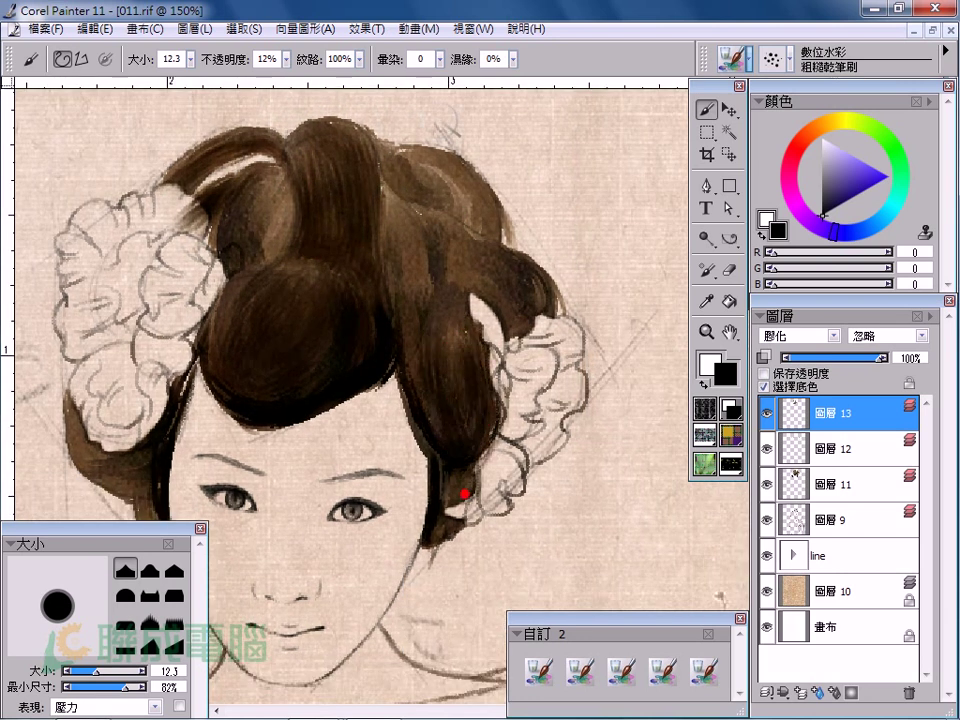
mouse_move(390, 216)
left_mouse_down()
mouse_move(242, 272)
mouse_move(407, 206)
mouse_move(448, 268)
mouse_move(433, 224)
mouse_move(512, 298)
left_mouse_up()
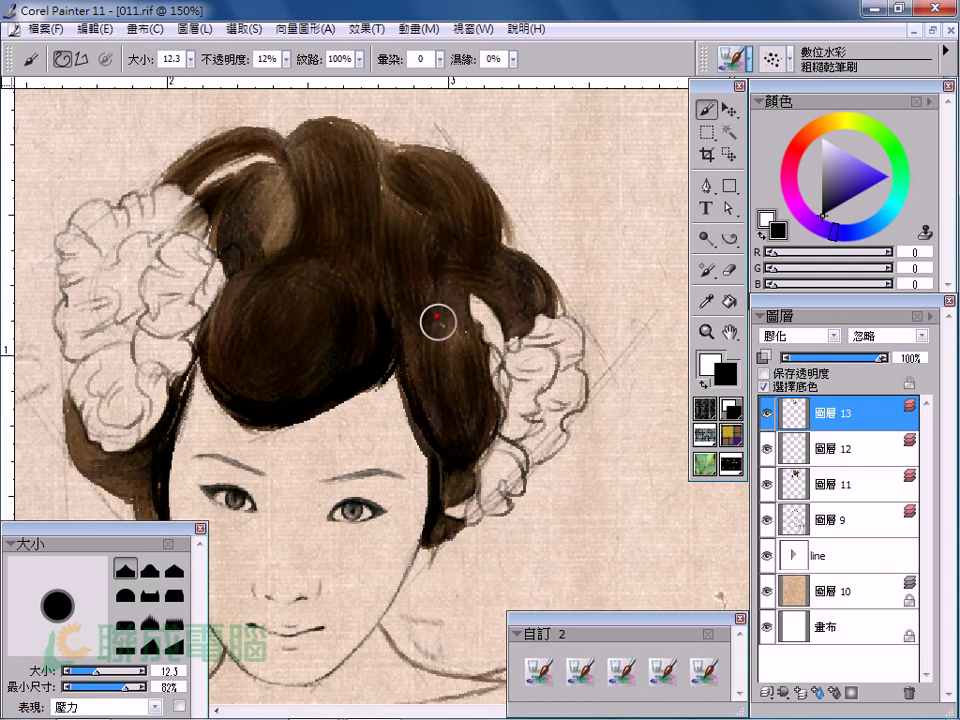
Bring the face into view and set a smaller rough dry brush with 21% minimum size.
left_click(703, 670)
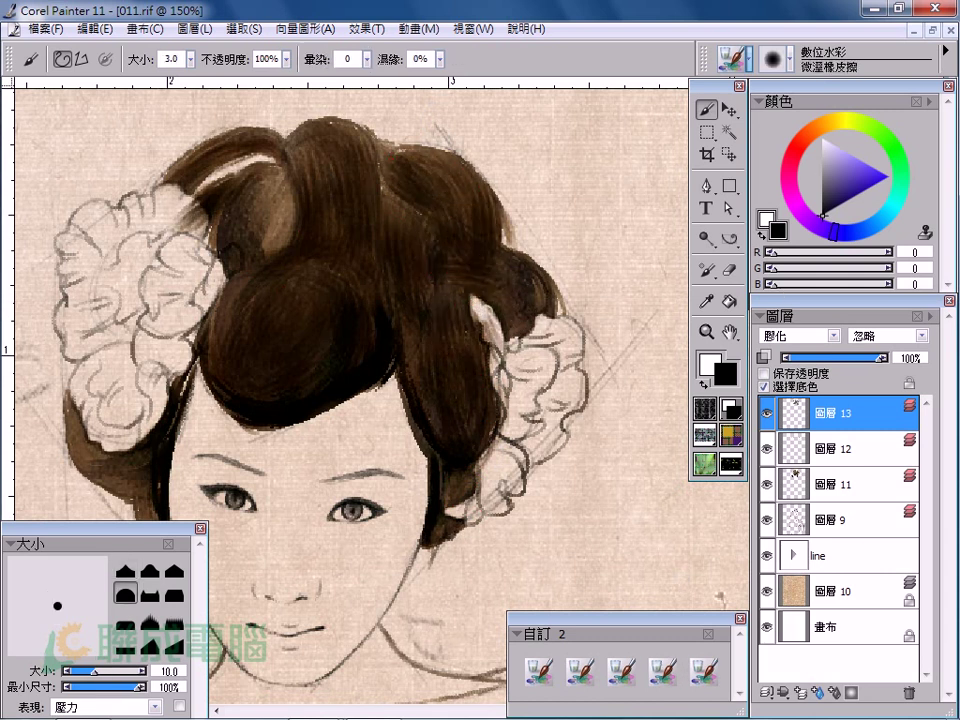
key("bracketright")
key("bracketright")
key("bracketright")
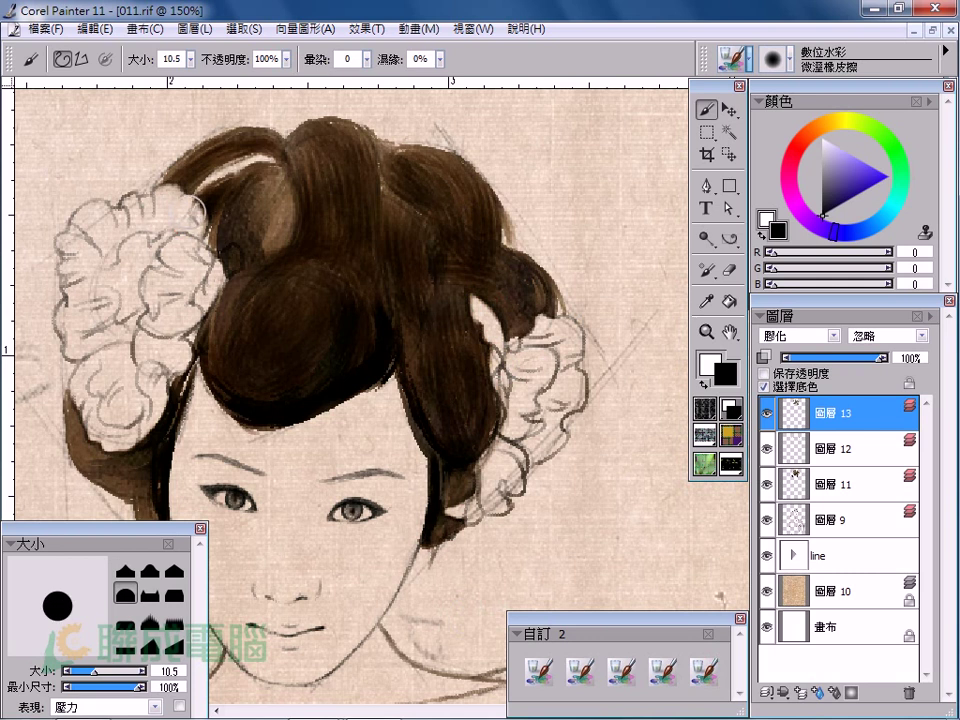
left_click_drag(331, 331, 462, 155)
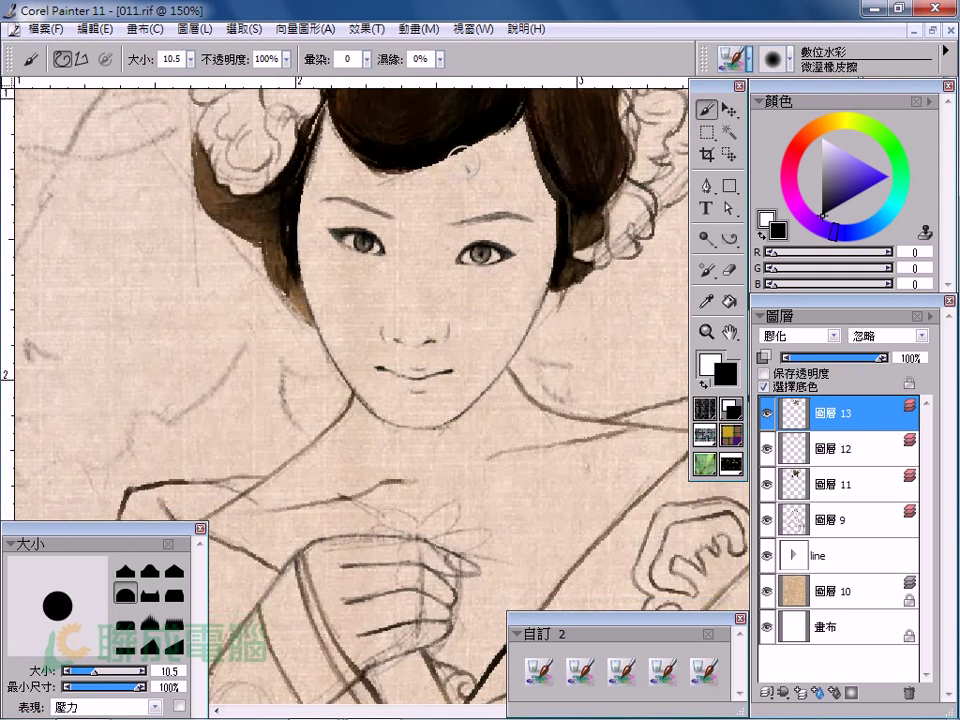
left_click(581, 672)
key("bracketleft")
key("bracketleft")
key("bracketleft")
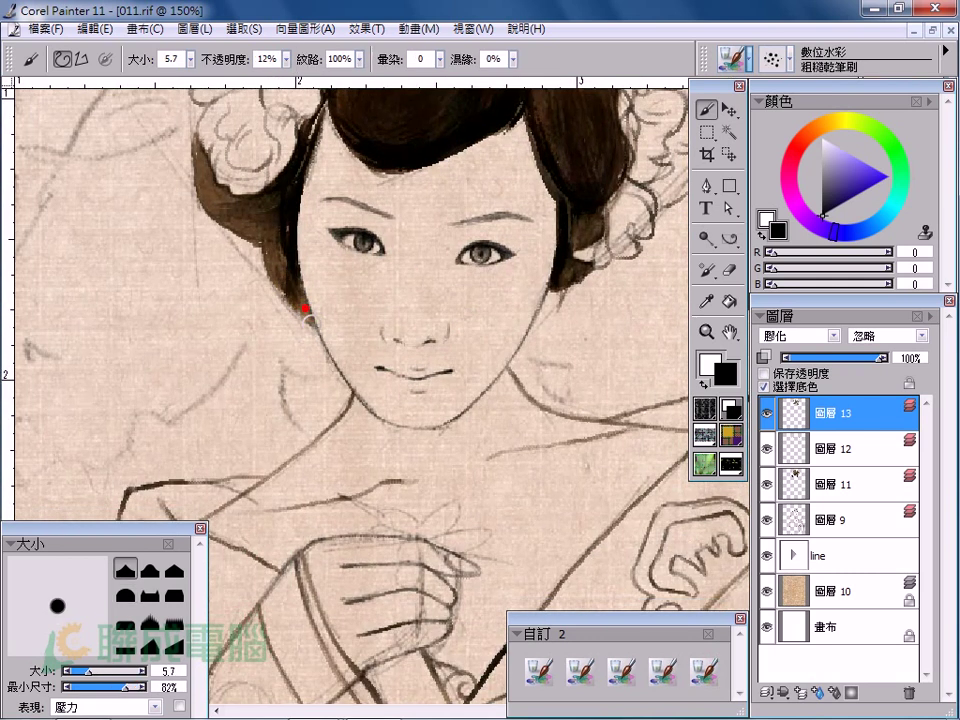
left_click_drag(306, 313, 312, 334)
left_click_drag(92, 688, 84, 688)
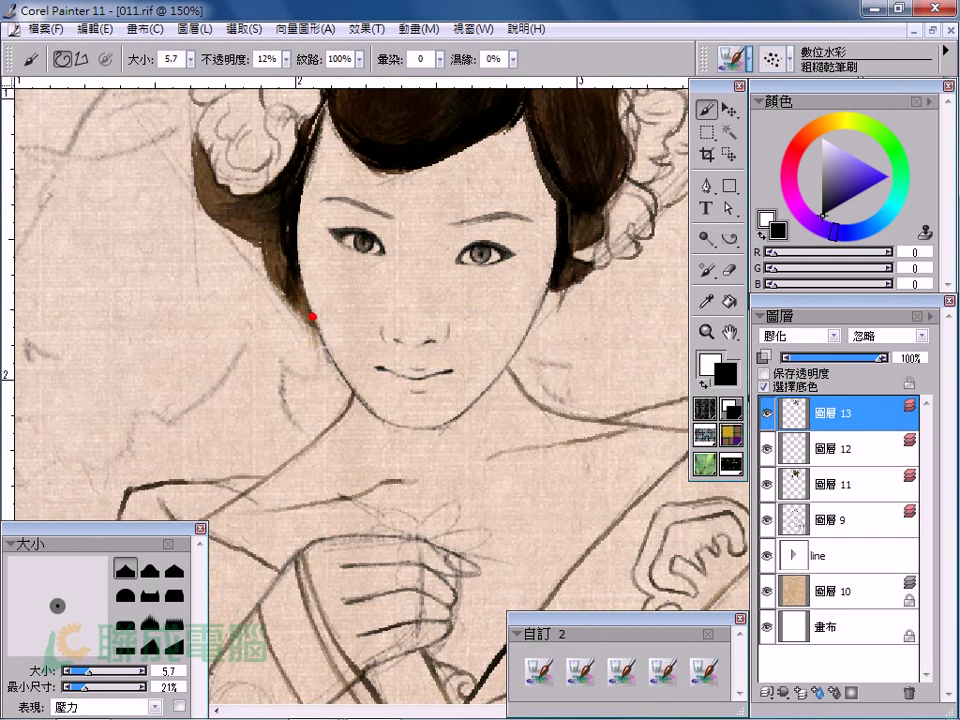
Paint dark hair locks along the jaw and right face edge, and smooth the left hair.
left_click_drag(300, 300, 321, 354)
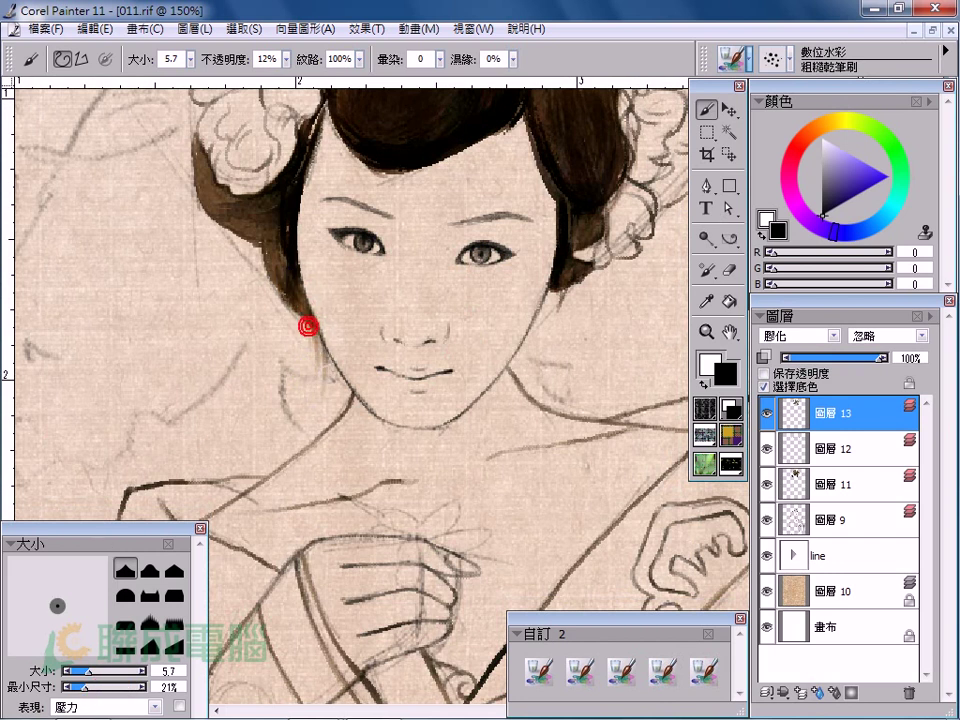
left_click_drag(561, 274, 568, 274)
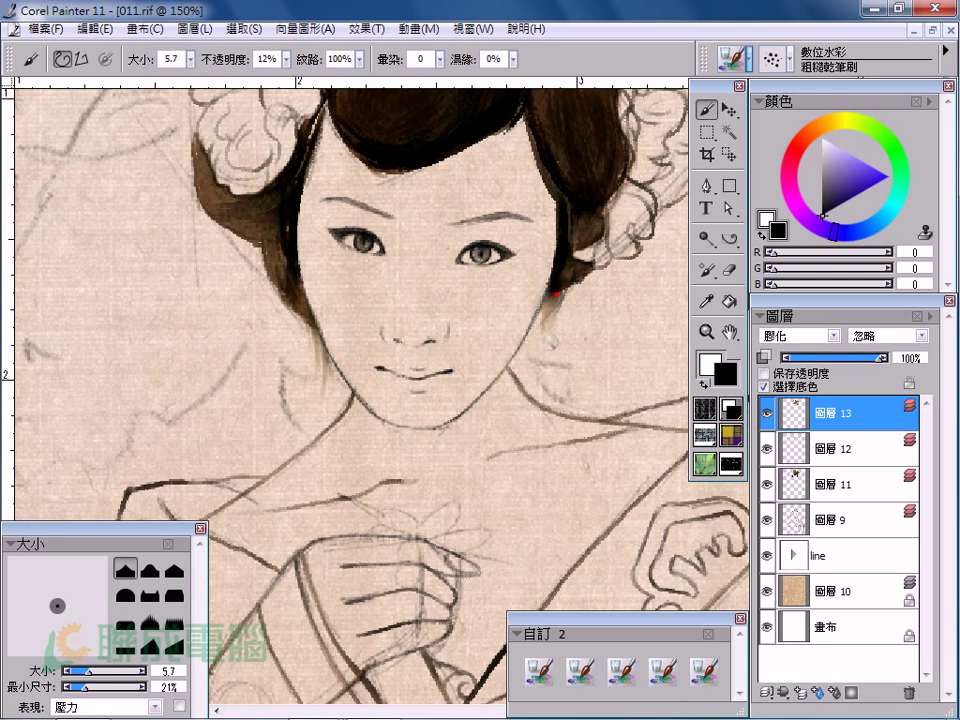
scroll(485, 215, "up", 3)
left_click_drag(472, 250, 330, 210)
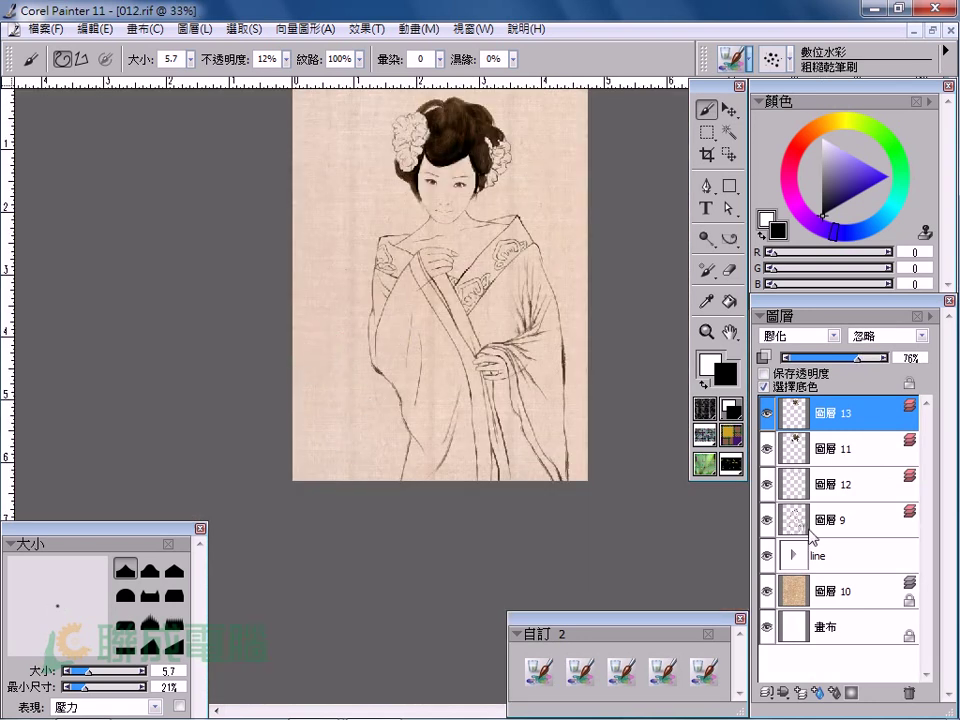
Collapse the line sketch group and add new layer 圖層 14 above it.
left_click(793, 553)
left_click(793, 553)
key("ctrl+plus")
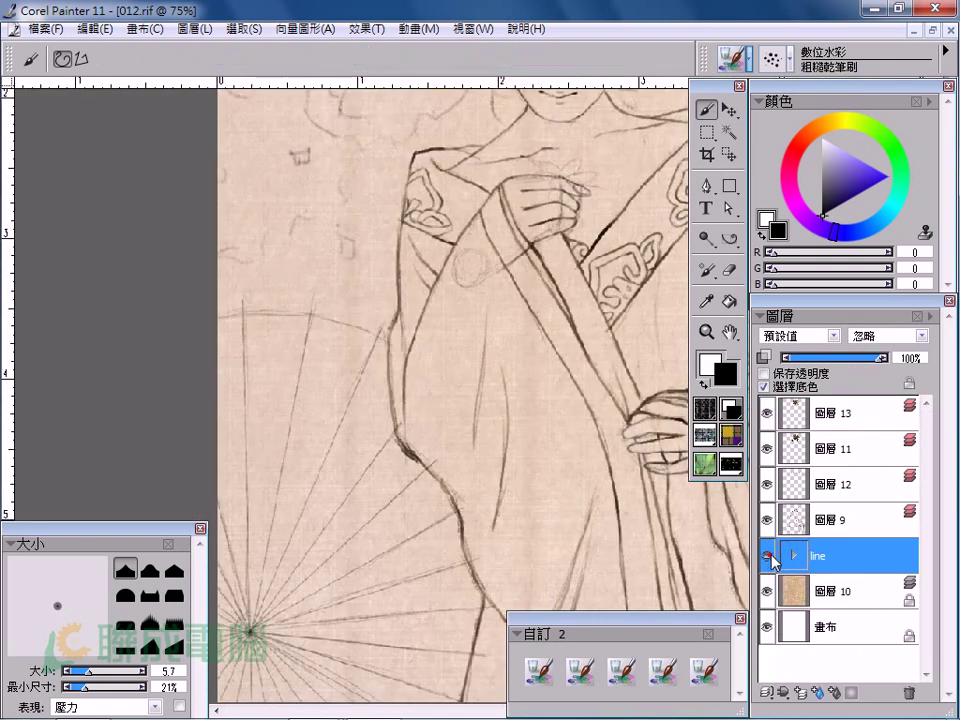
left_click(767, 556)
left_click(803, 691)
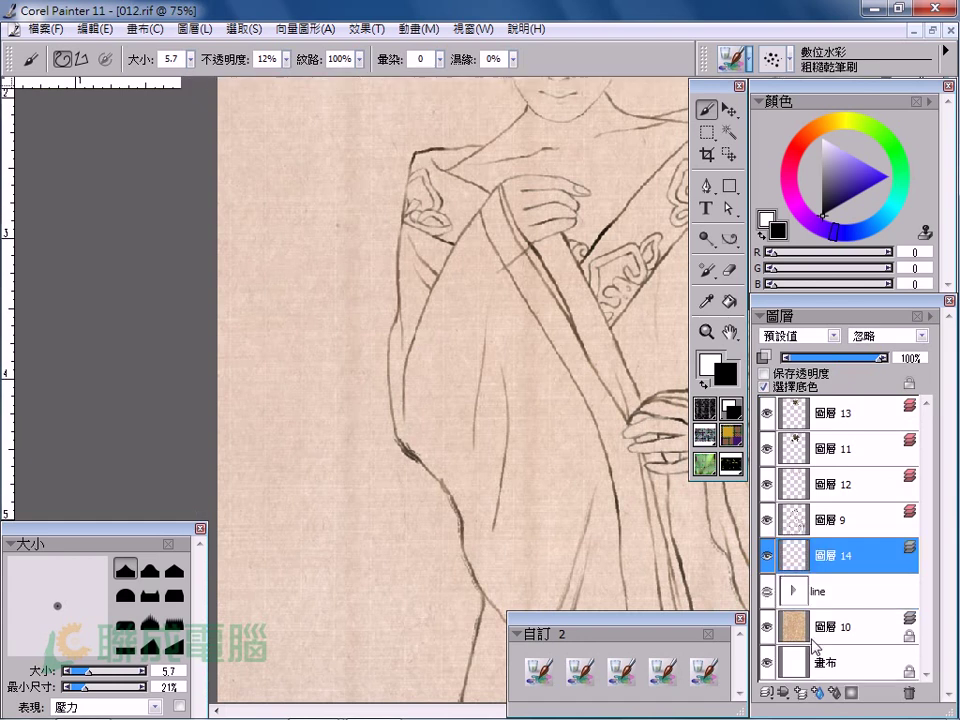
Paint two concentric rings at the umbrella hub with the Simple Water brush, then add 圖層 15.
key("ctrl+plus")
key("ctrl+plus")
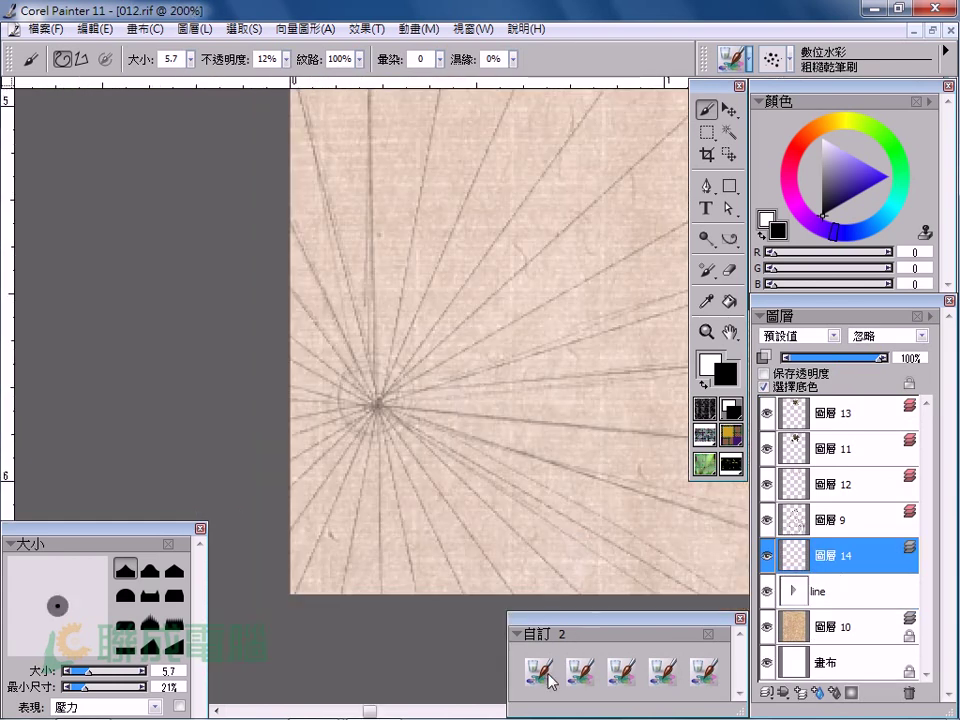
left_click(540, 670)
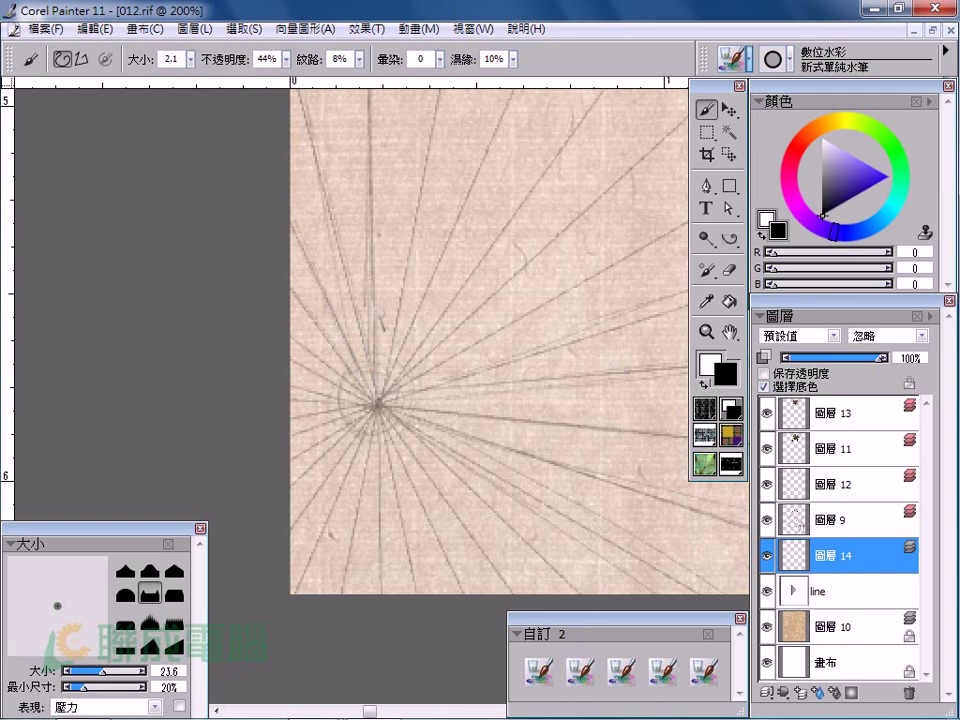
left_click(365, 392)
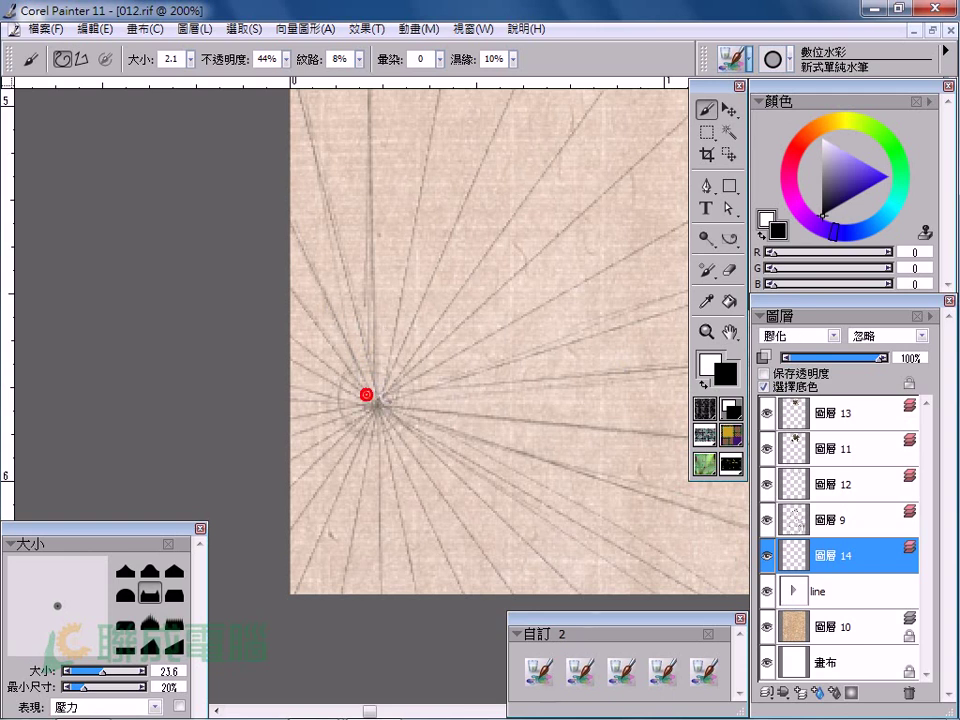
left_click(377, 390)
key("ctrl+z")
mouse_move(362, 396)
left_mouse_down()
mouse_move(349, 439)
mouse_move(411, 418)
mouse_move(343, 369)
left_mouse_up()
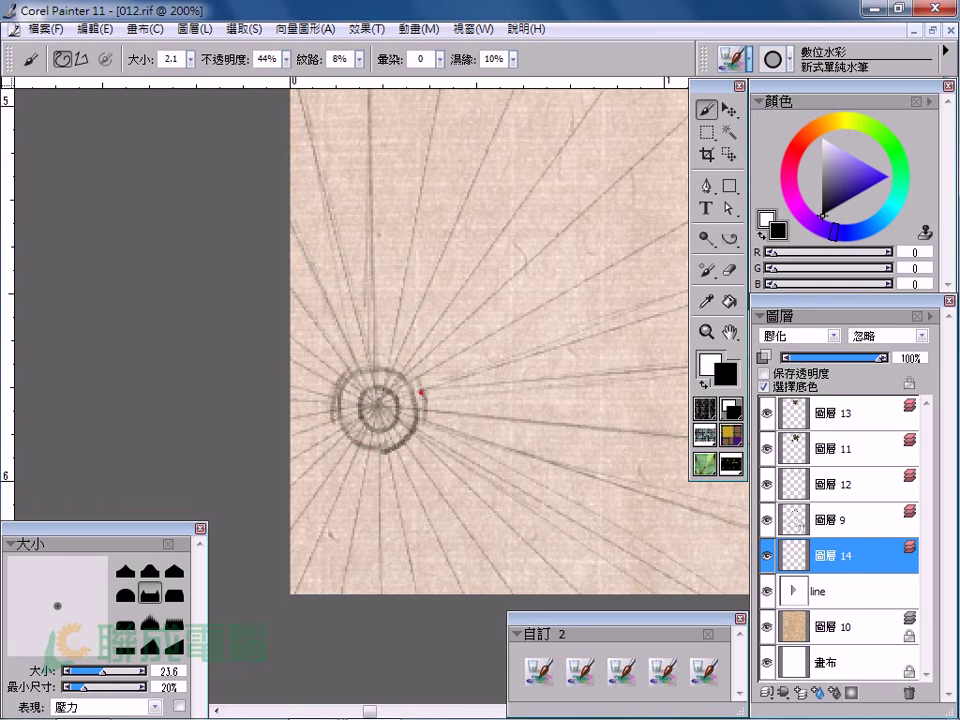
mouse_move(353, 446)
left_mouse_down()
mouse_move(380, 455)
mouse_move(400, 405)
mouse_move(381, 360)
mouse_move(426, 390)
mouse_move(369, 450)
mouse_move(384, 459)
left_mouse_up()
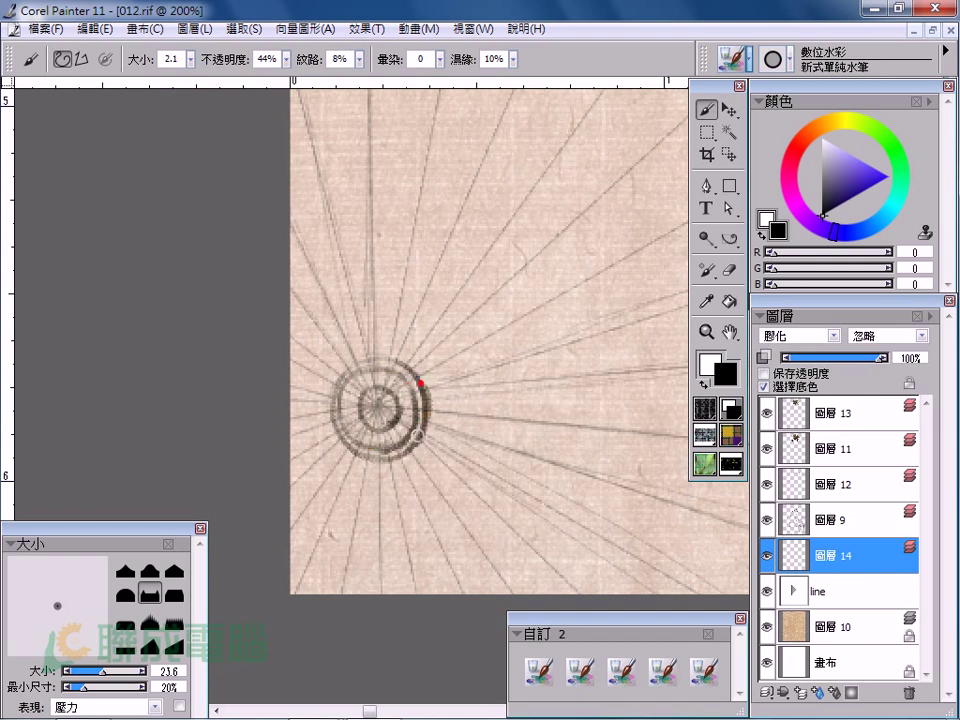
key("ctrl+0")
left_click(799, 692)
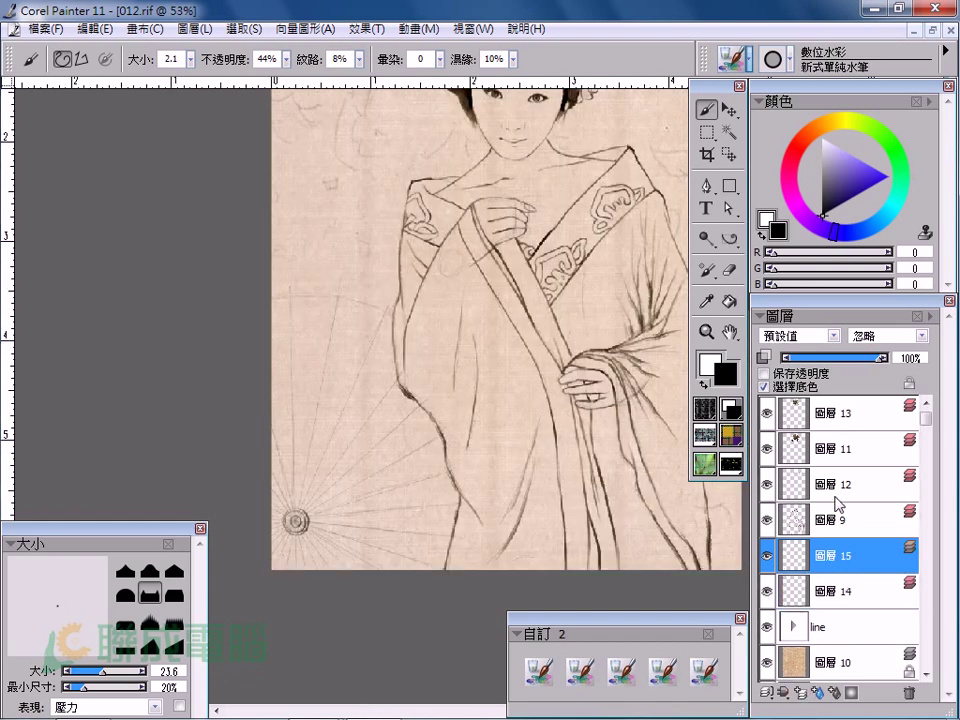
Switch to Straight Line strokes with brush size 1 over the umbrella ribs.
left_click(81, 59)
left_click_drag(253, 253, 471, 536)
left_click_drag(398, 346, 371, 358)
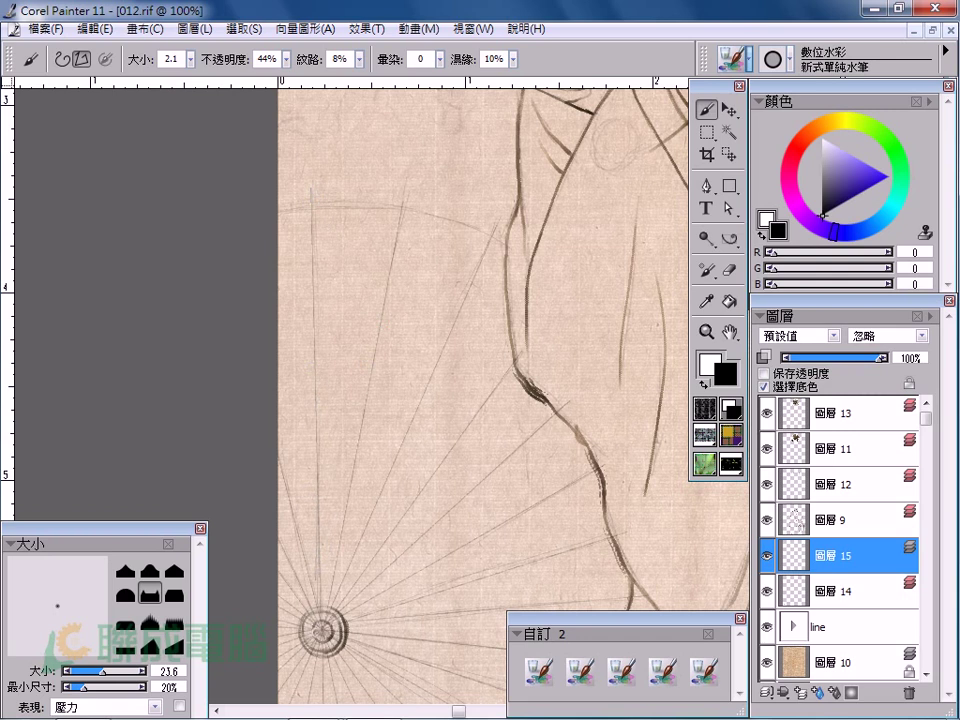
left_click(320, 630)
double_click(172, 59)
type("1")
key("Return")
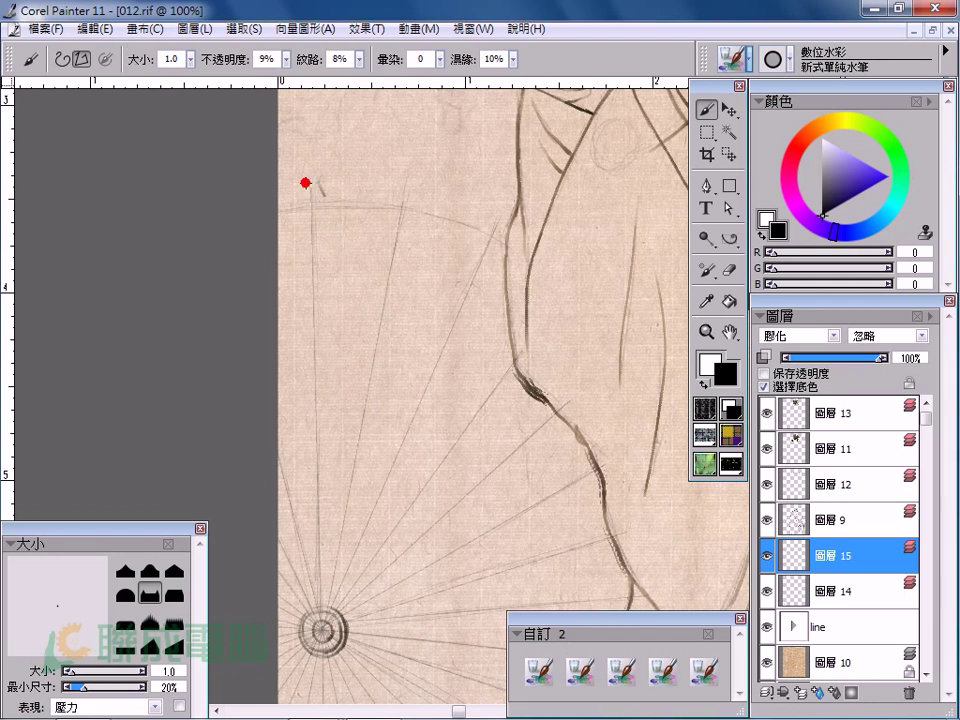
Draw two doubled straight rib lines running between the rim and the hub.
left_click_drag(306, 183, 320, 630)
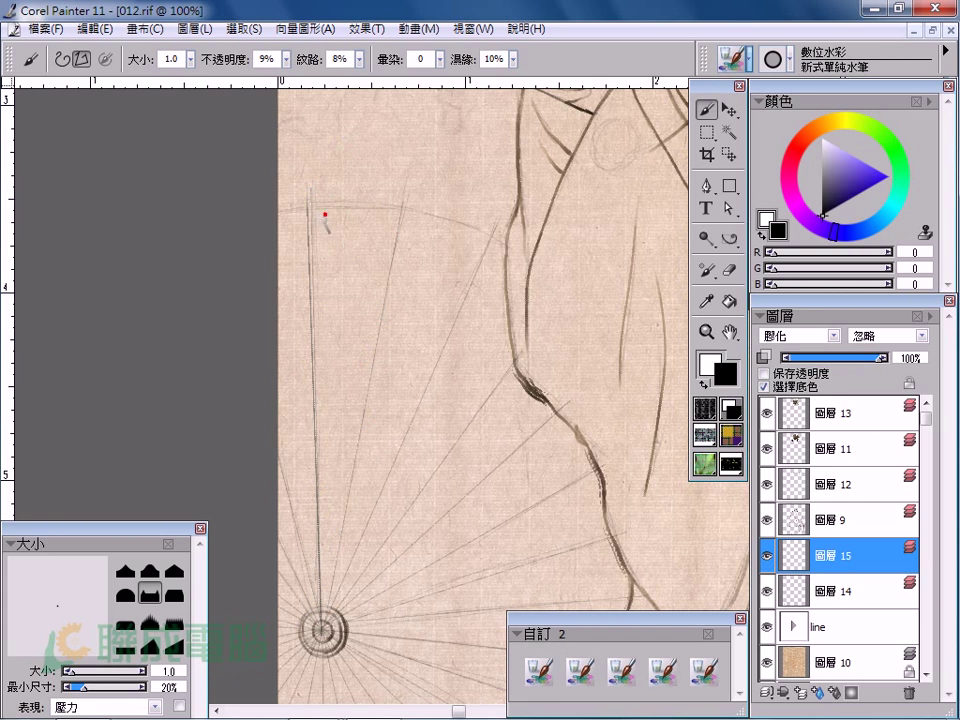
left_click_drag(311, 183, 320, 620)
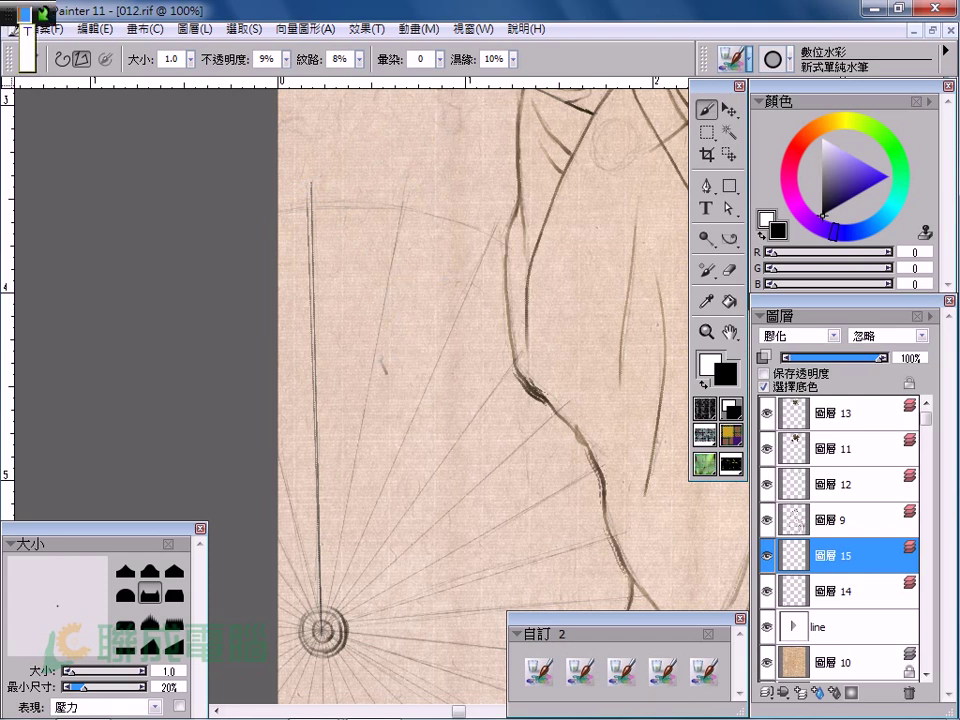
left_click_drag(325, 600, 403, 188)
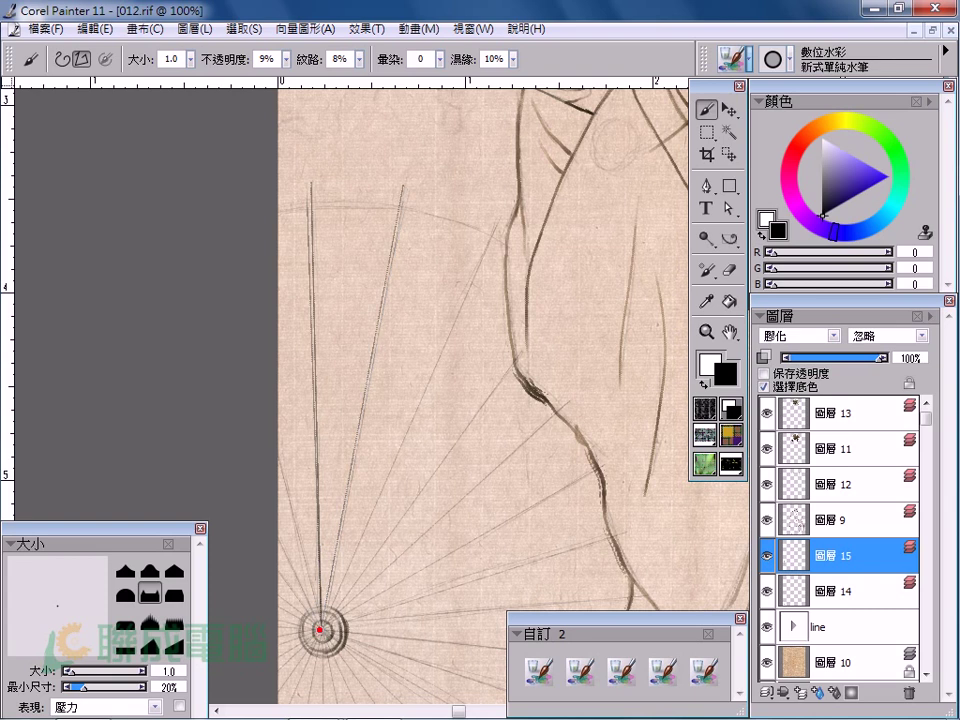
left_click_drag(320, 630, 403, 188)
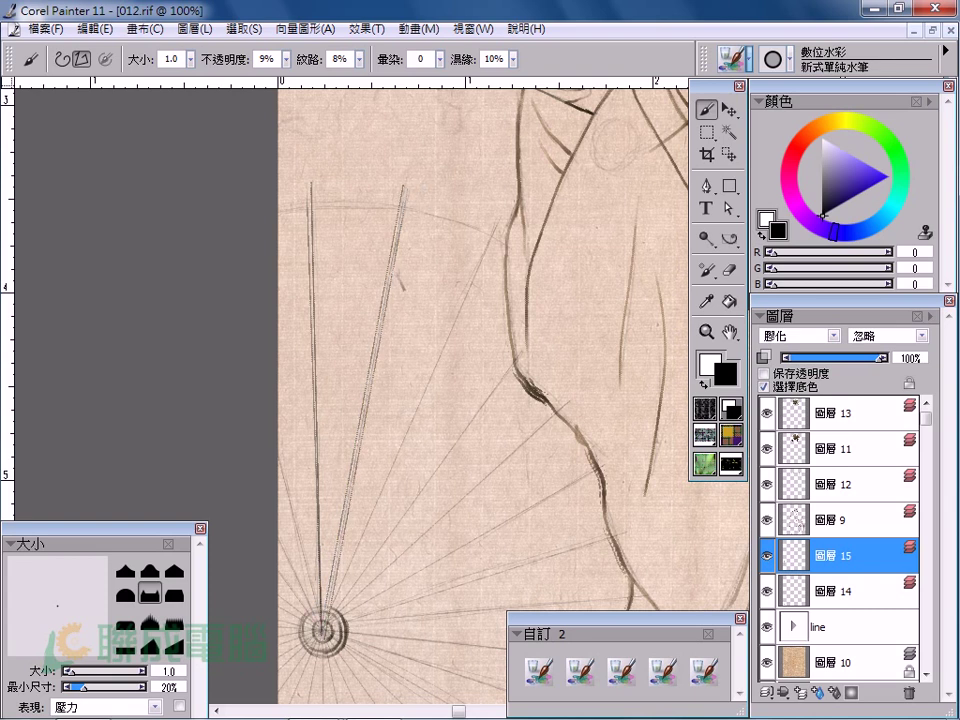
left_click(830, 591)
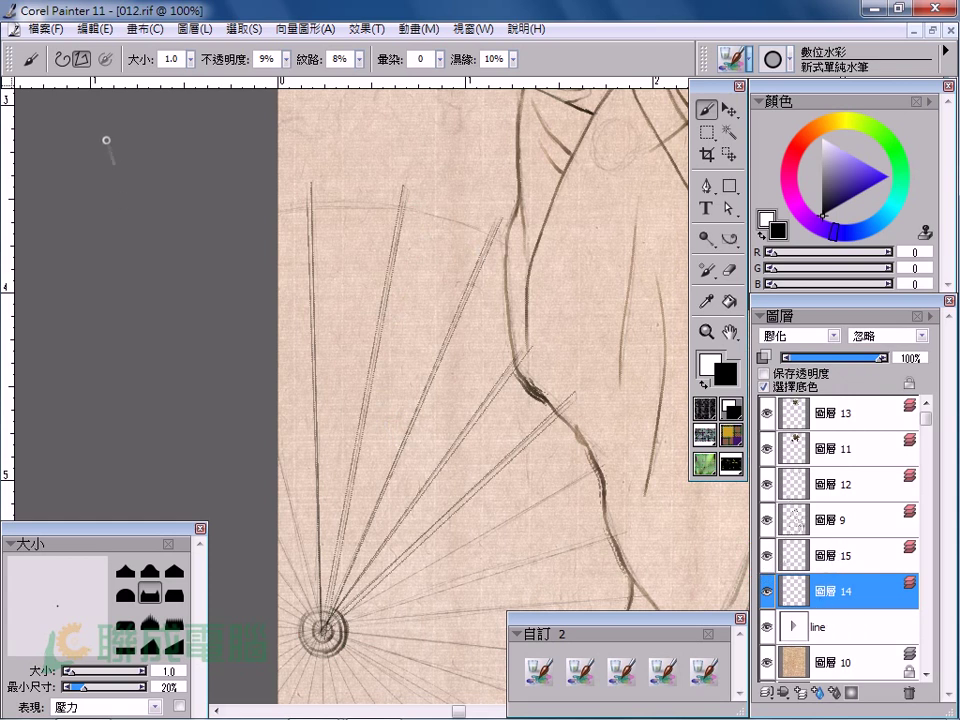
Check 圖層 14's strokes, keep it active and zoom to 200% on the rib tips.
left_click(767, 594)
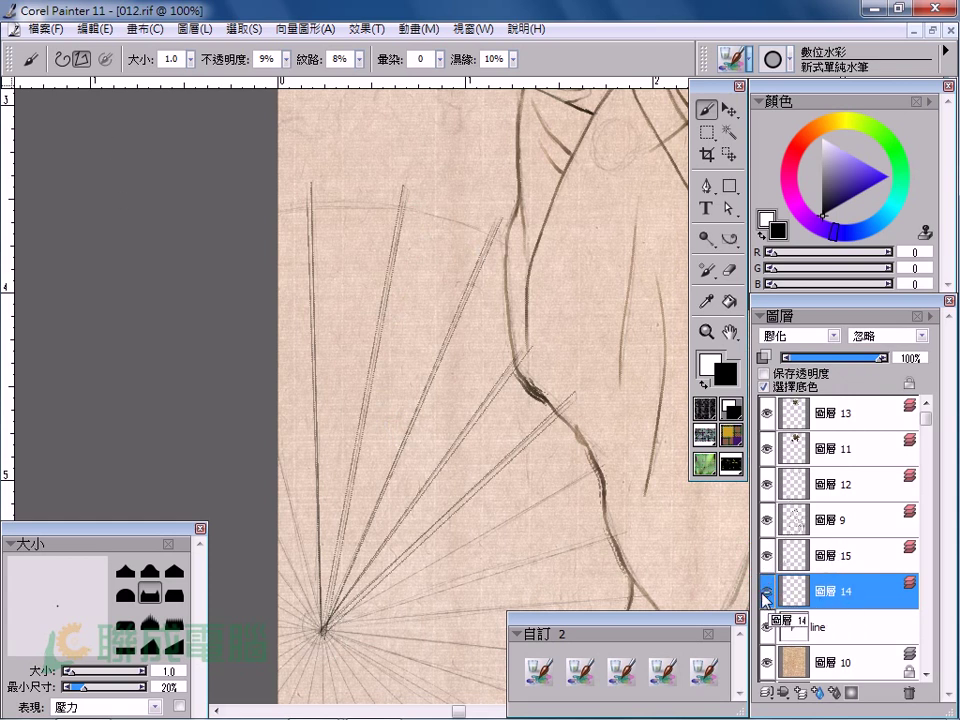
left_click(767, 594)
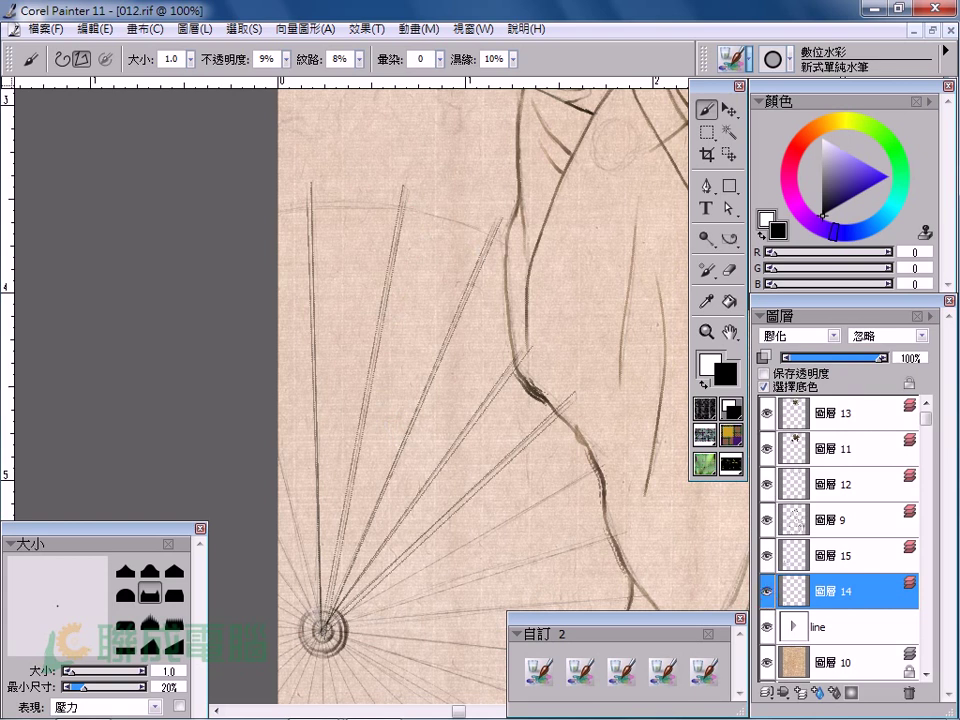
left_click(800, 556)
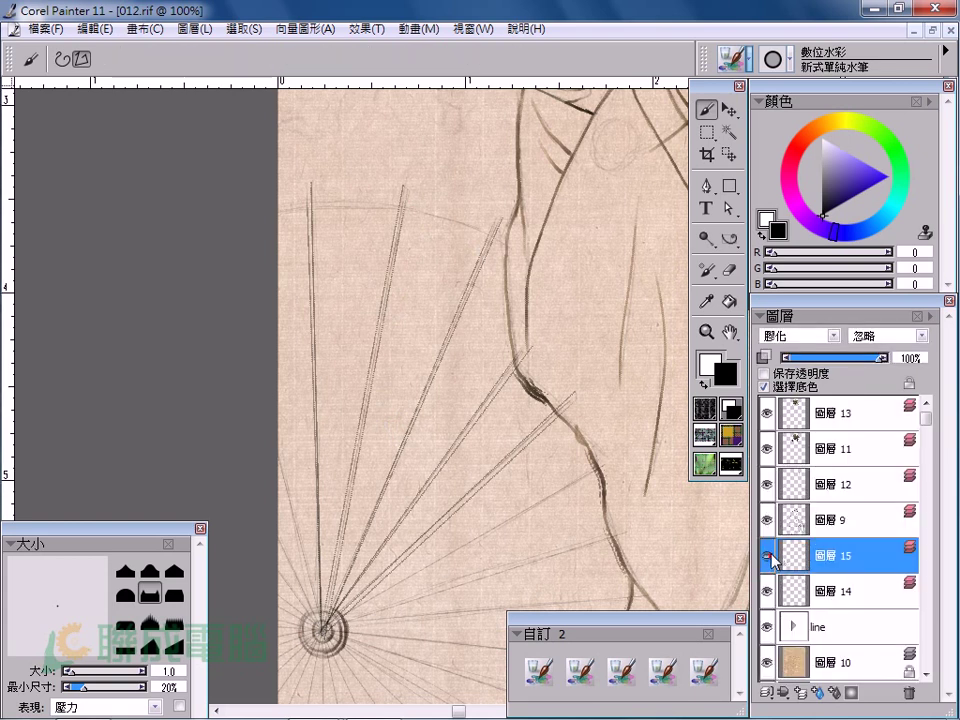
left_click(767, 556)
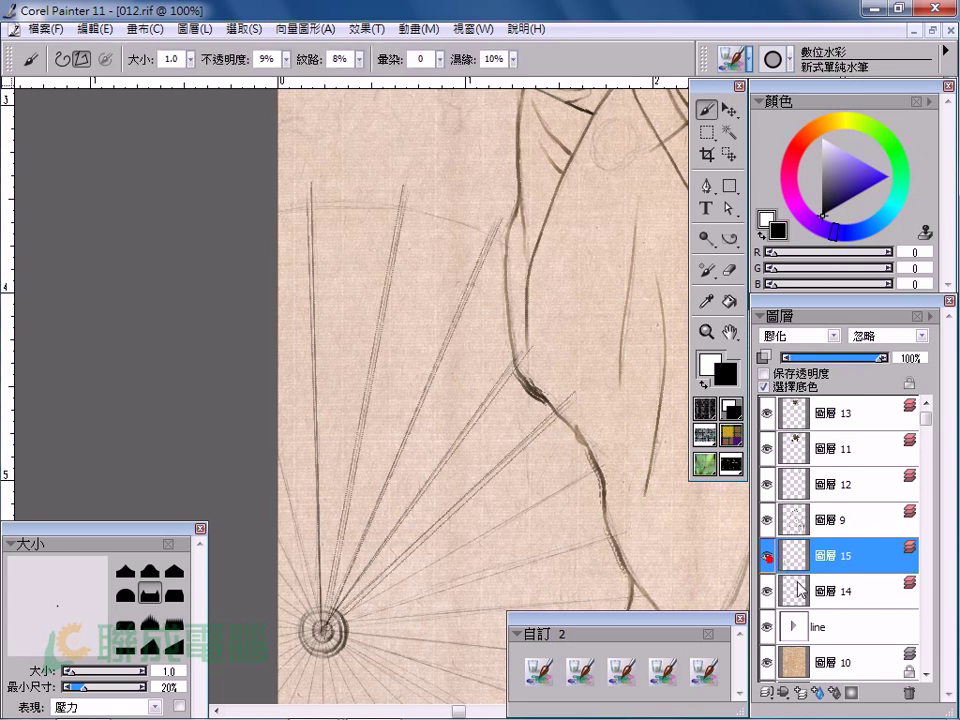
left_click(790, 593)
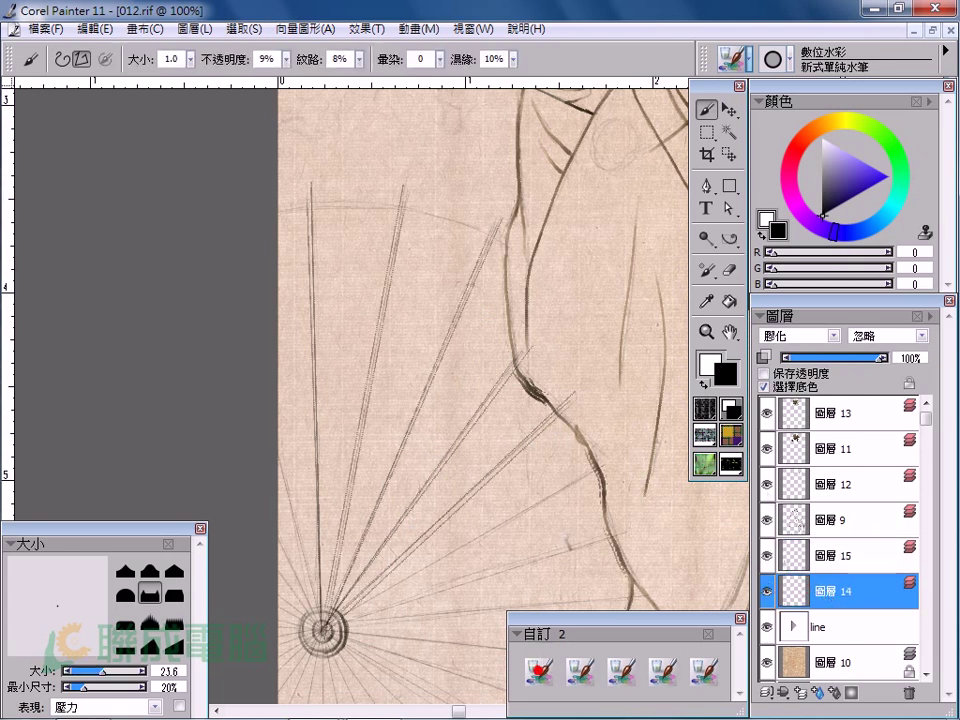
left_click(268, 188)
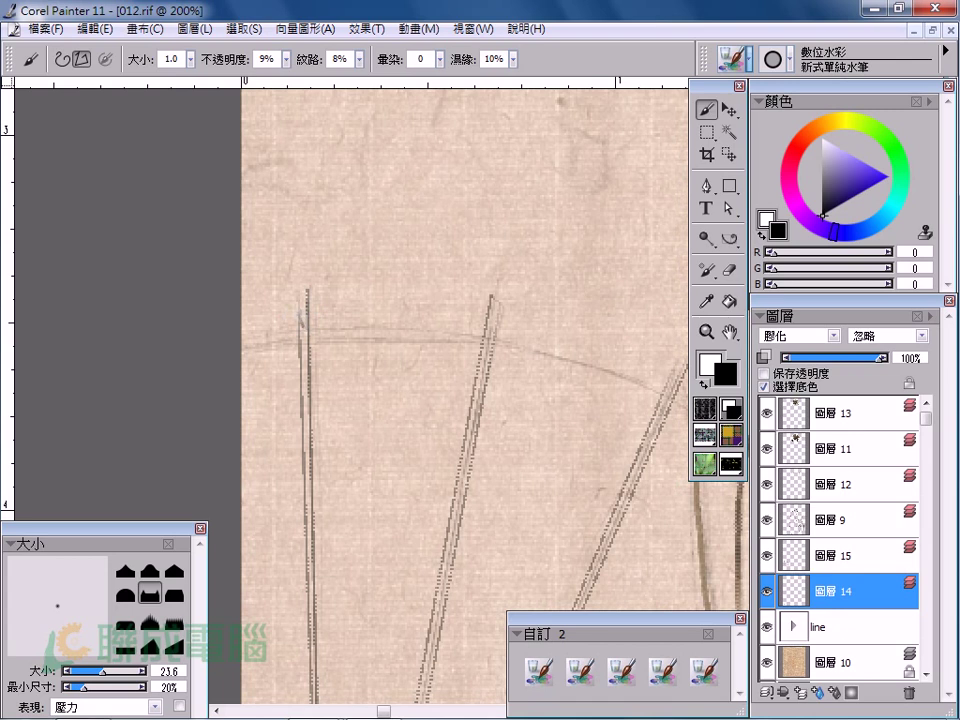
left_click_drag(296, 311, 313, 715)
key("ctrl+z")
Switch to Freehand strokes at size 2, rotate the canvas, then reset and zoom to the rib tops.
left_click(64, 58)
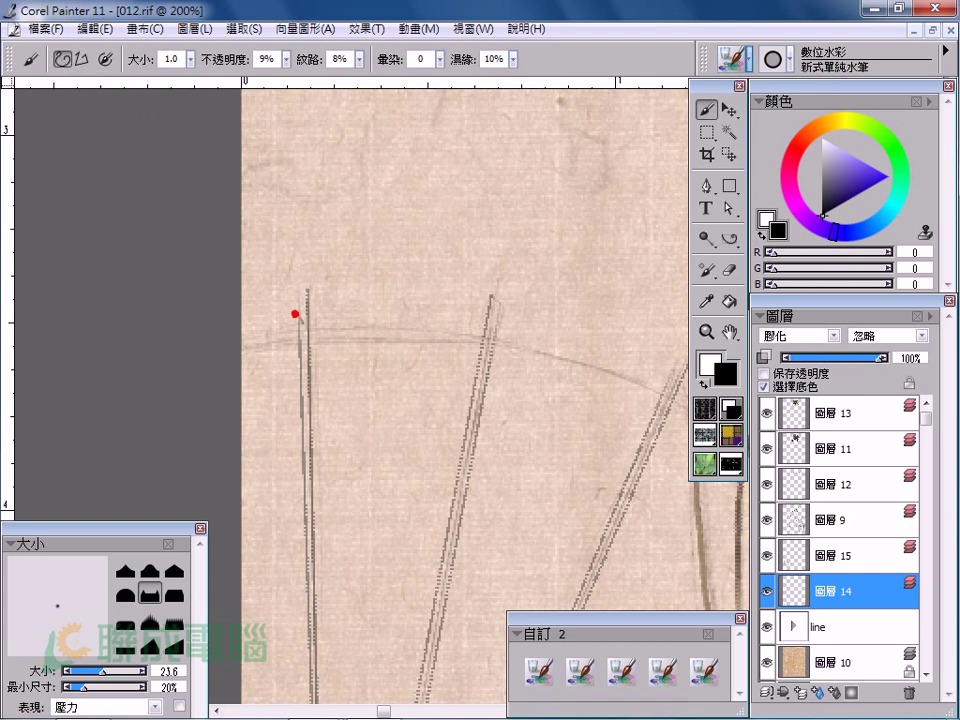
key("bracketright")
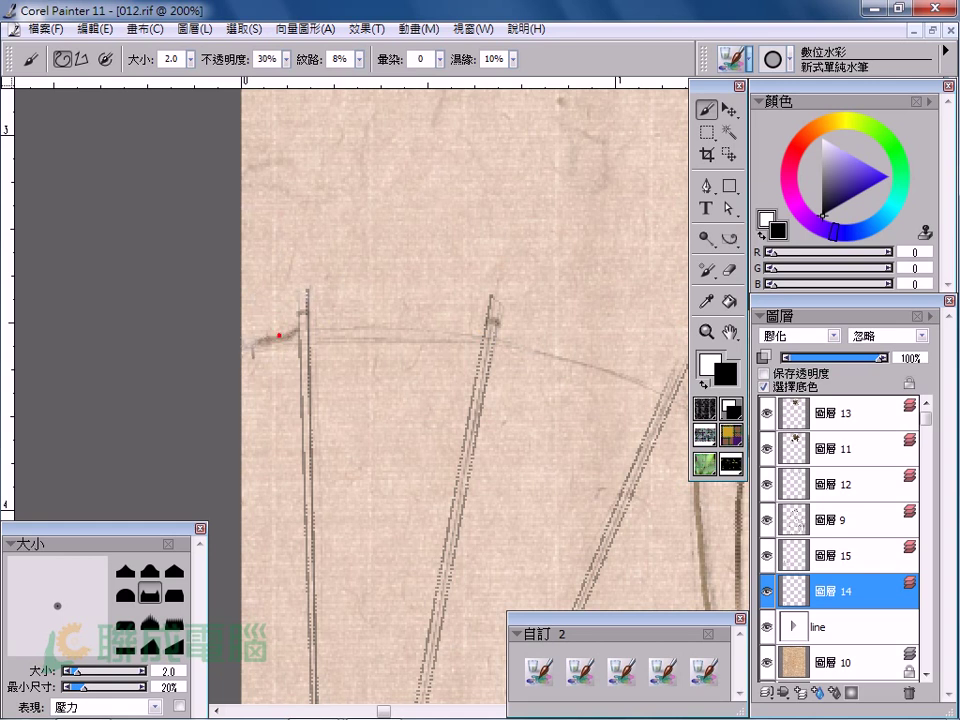
mouse_move(443, 270)
left_mouse_down()
mouse_move(304, 423)
mouse_move(401, 369)
mouse_move(443, 332)
mouse_move(634, 279)
mouse_move(462, 240)
left_mouse_up()
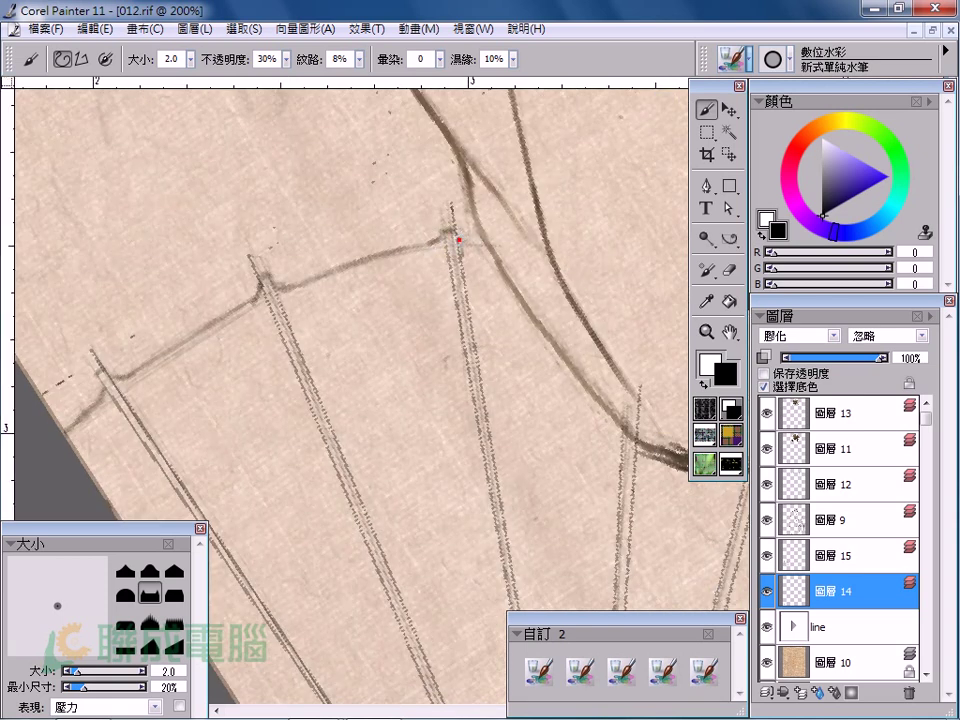
key("ctrl+alt+0")
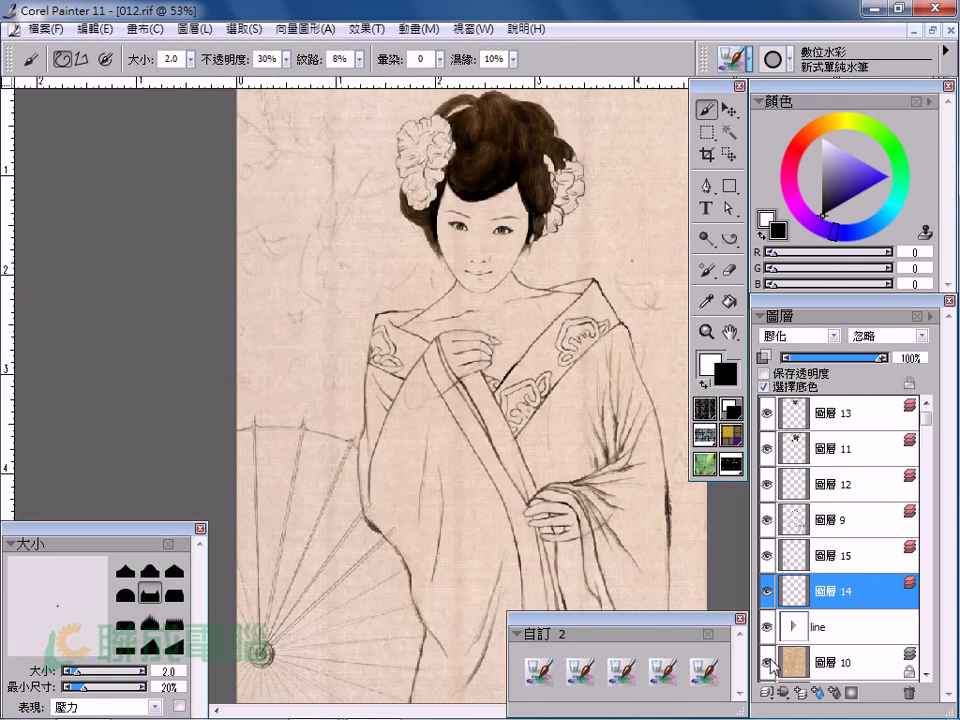
left_click(365, 542)
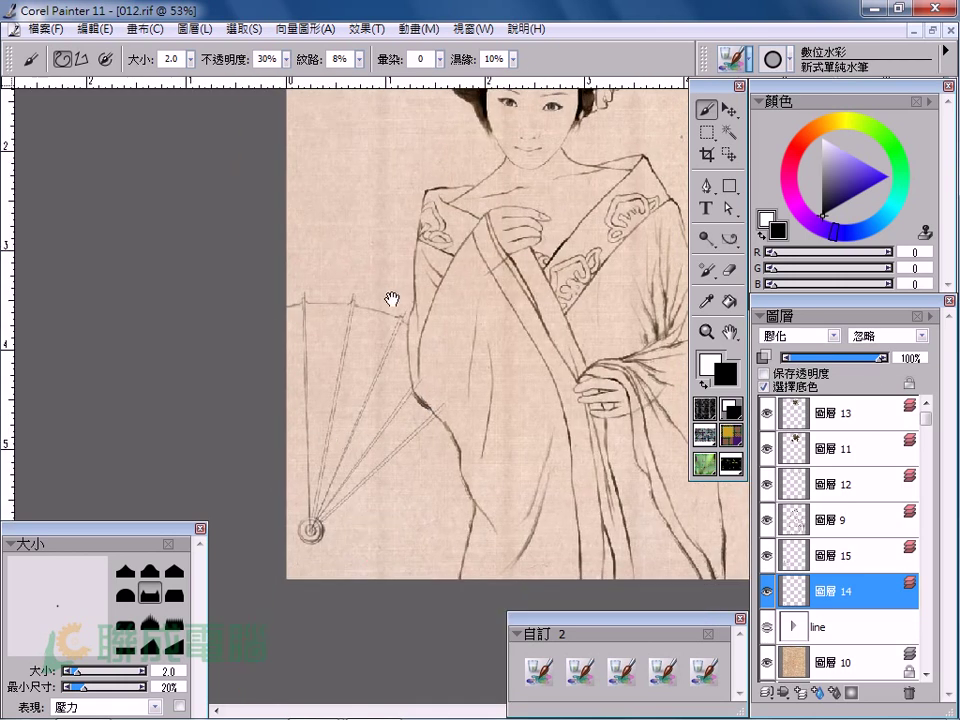
left_click_drag(247, 264, 330, 310)
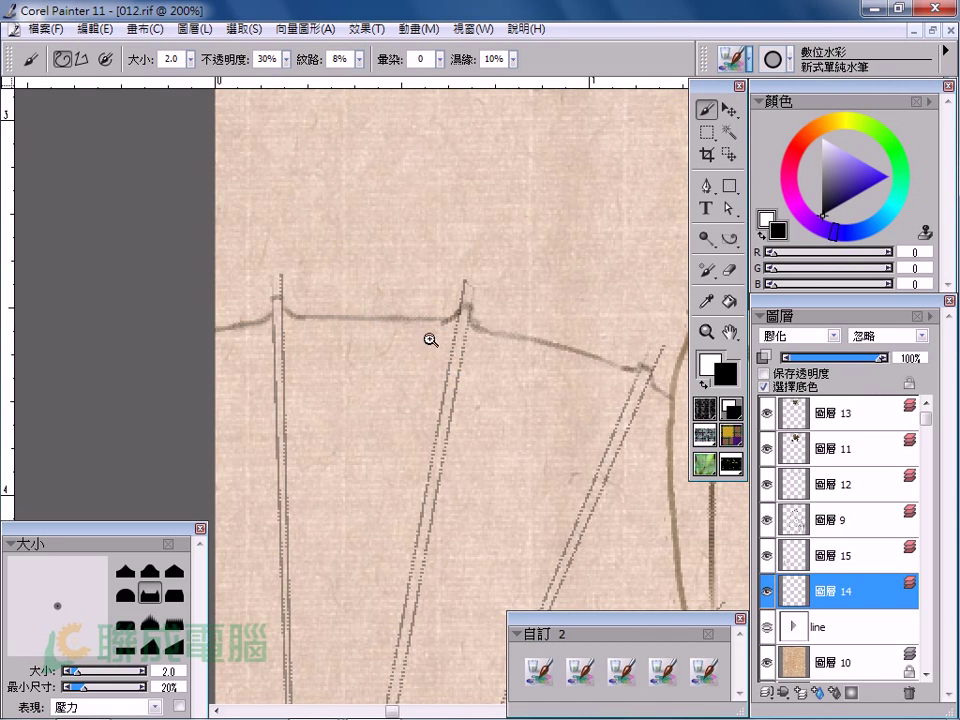
Make 圖層 15 active, load the slightly damp eraser variant and recentre the drawing.
left_click(803, 556)
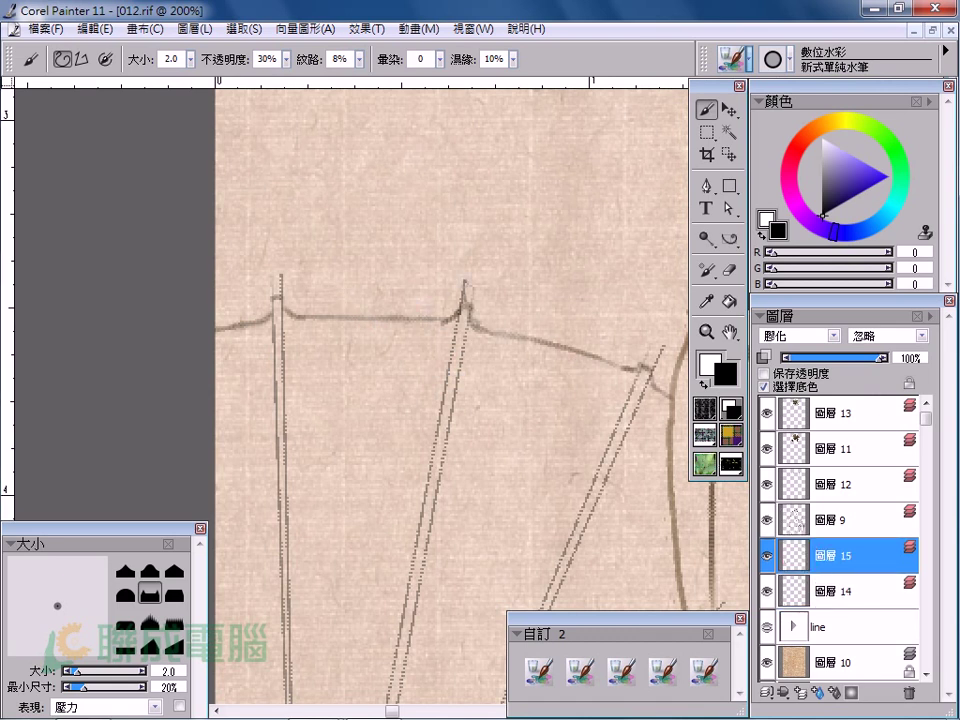
left_click(621, 670)
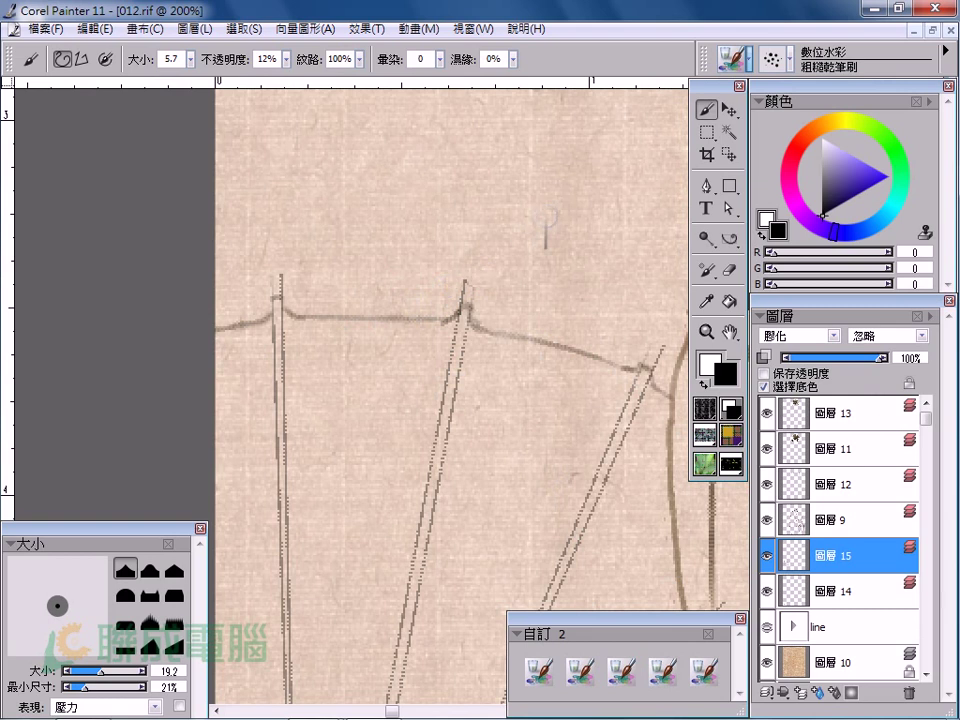
left_click(663, 662)
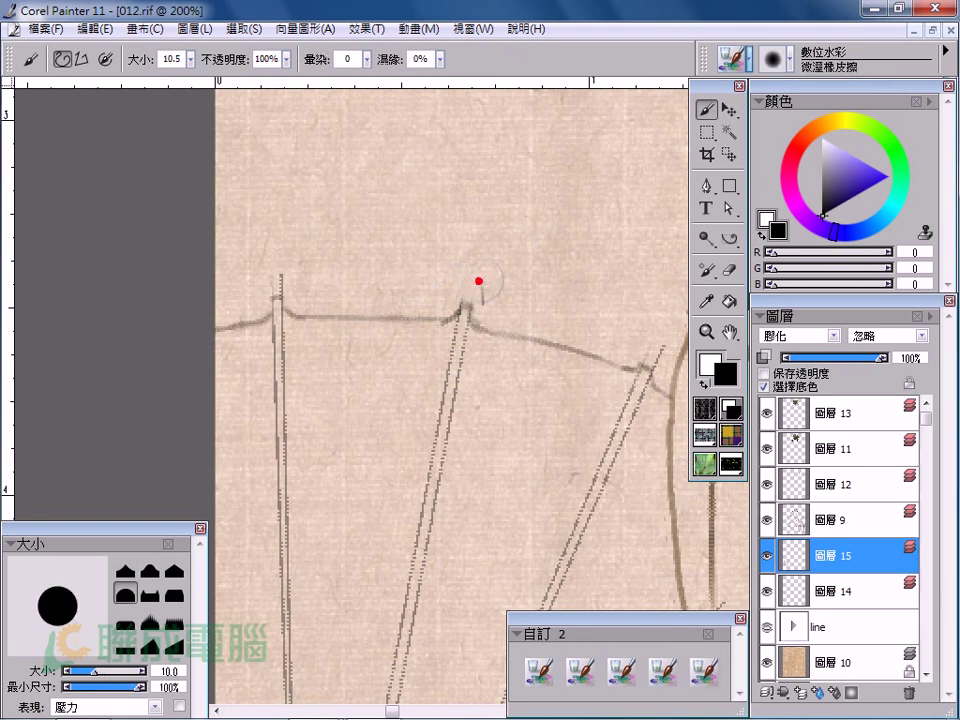
left_click_drag(557, 272, 580, 415)
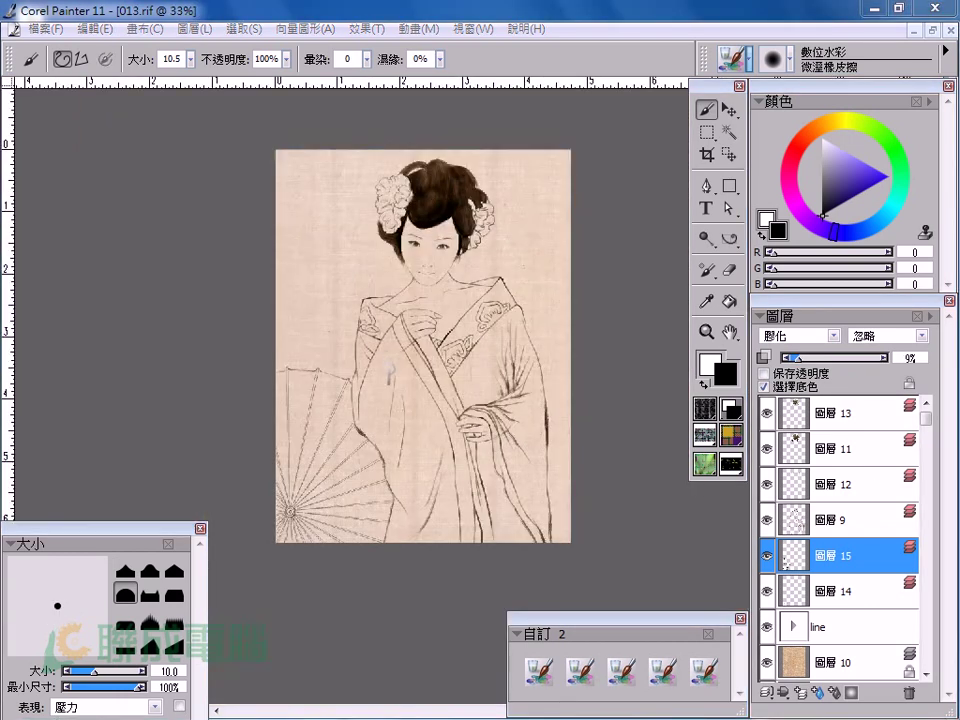
left_click_drag(392, 371, 361, 351)
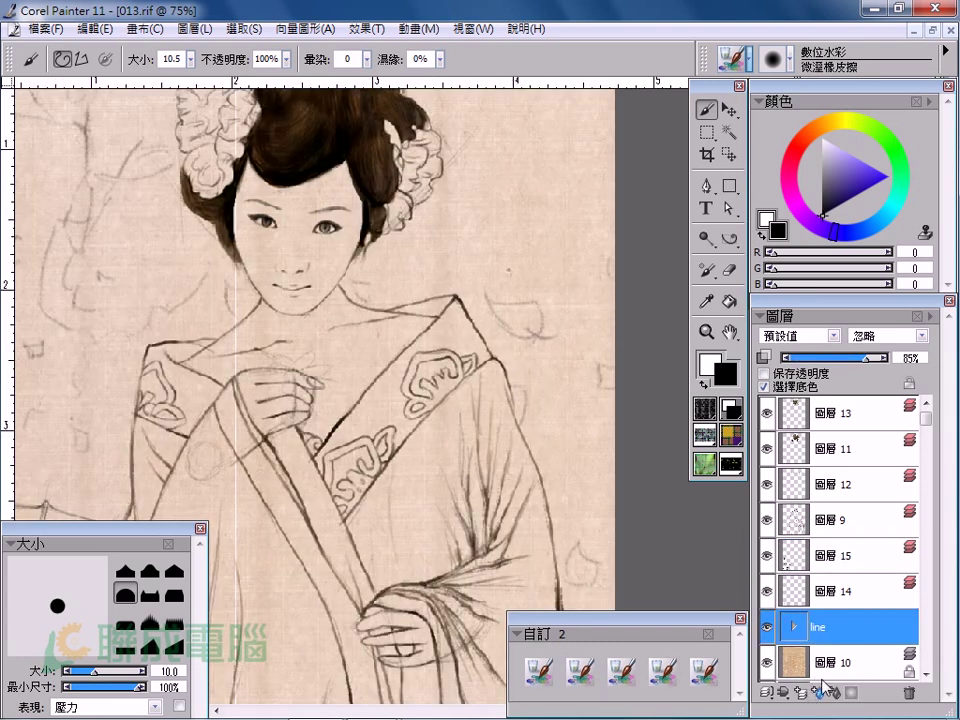
Add layer 圖層 16 set to the 膠化 composite method and zoom in on the petal sketch.
left_click(802, 691)
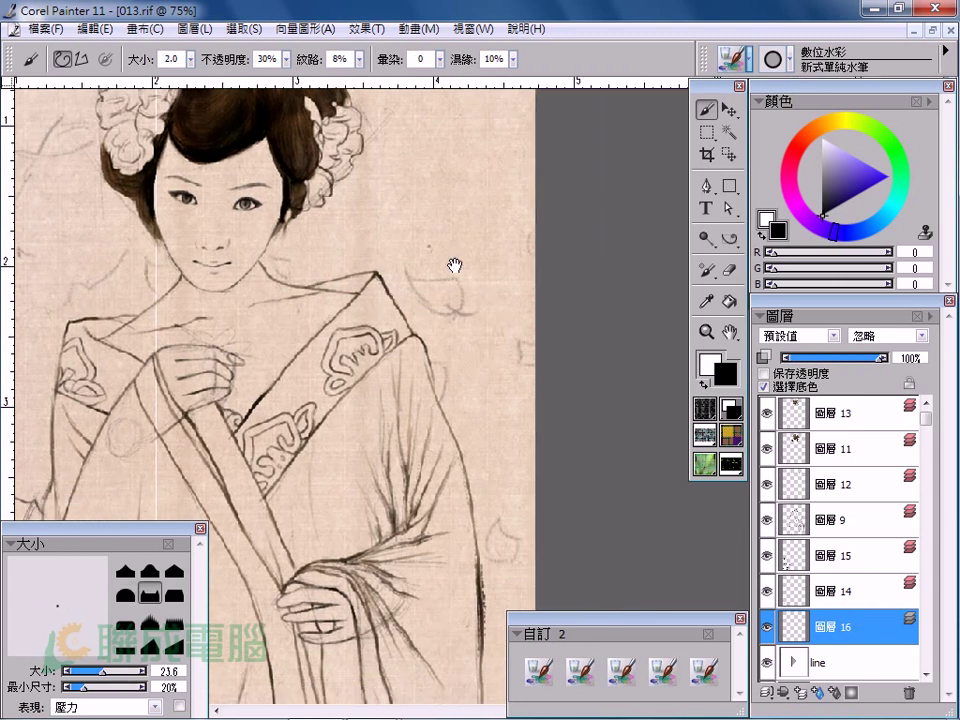
left_click_drag(537, 290, 574, 315)
left_click(495, 242)
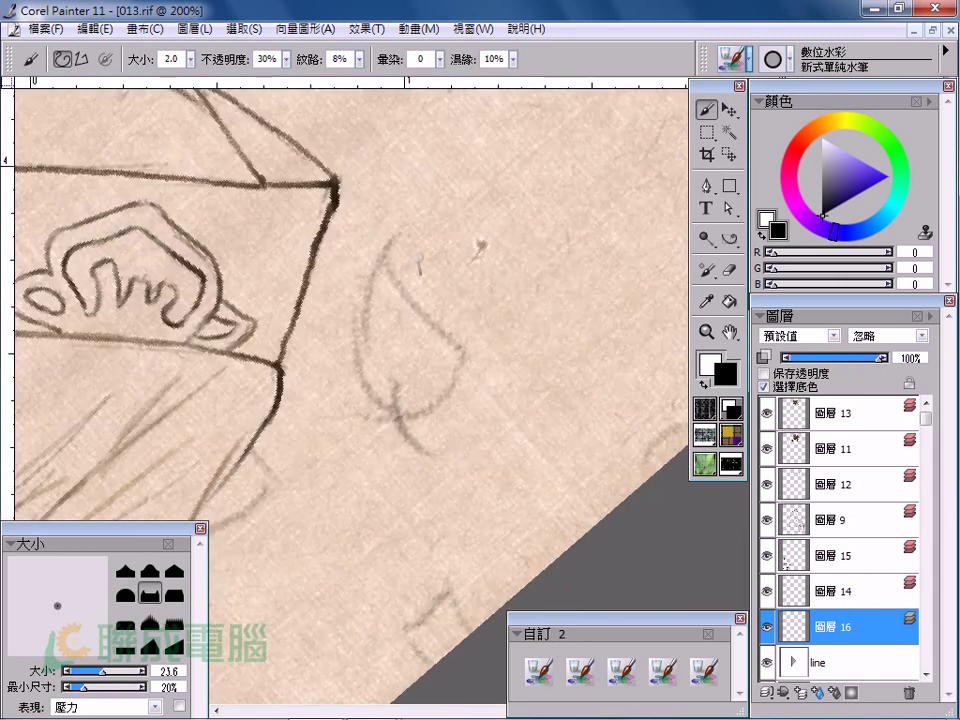
key("bracketright")
key("bracketright")
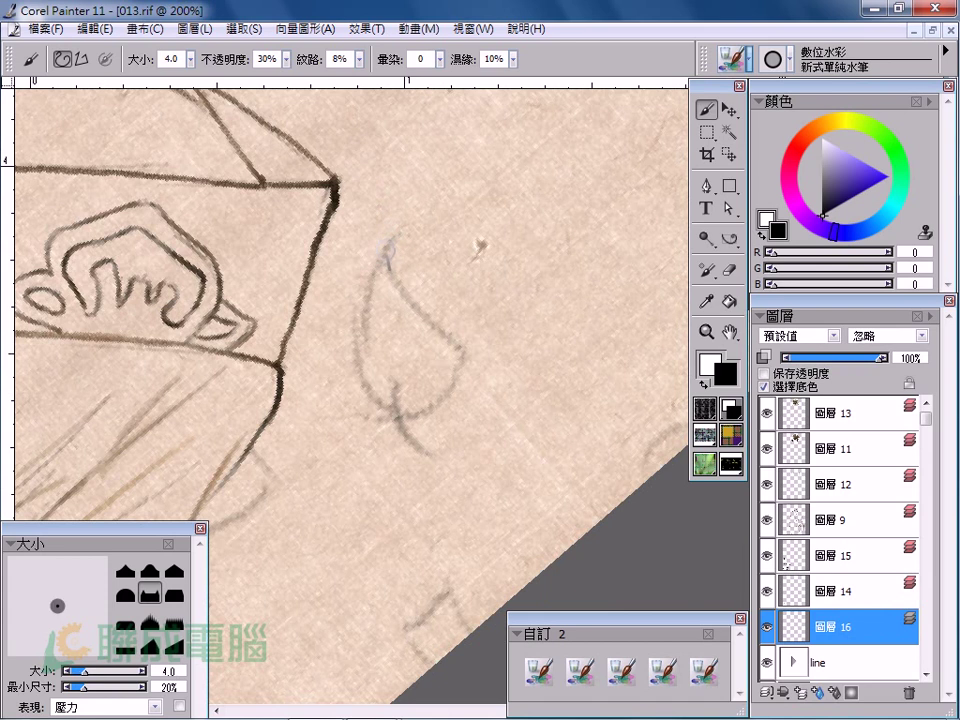
key("ctrl+minus")
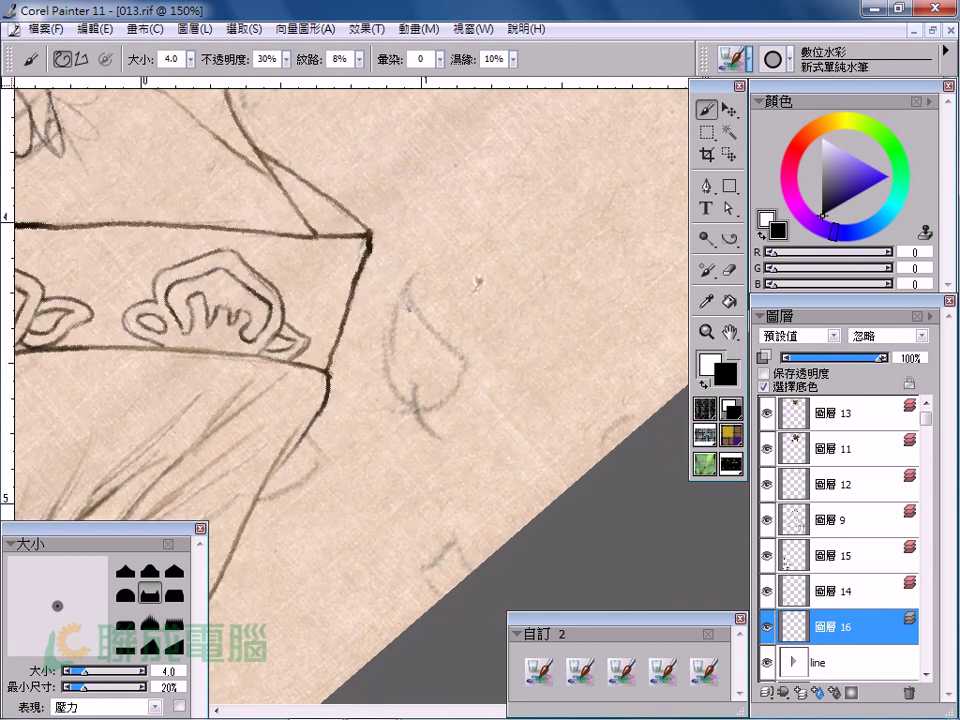
left_click(411, 270)
Trace the petal outline darker at brush size 3.0, lowering the line layer's opacity.
key("bracketright")
key("bracketleft")
key("bracketleft")
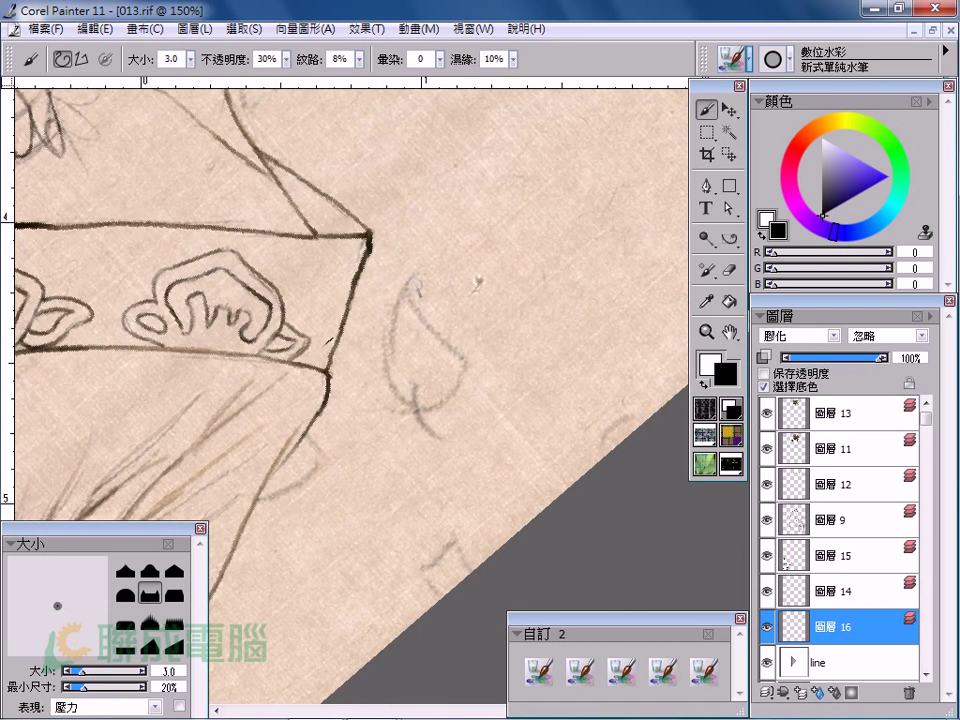
key("ctrl+minus")
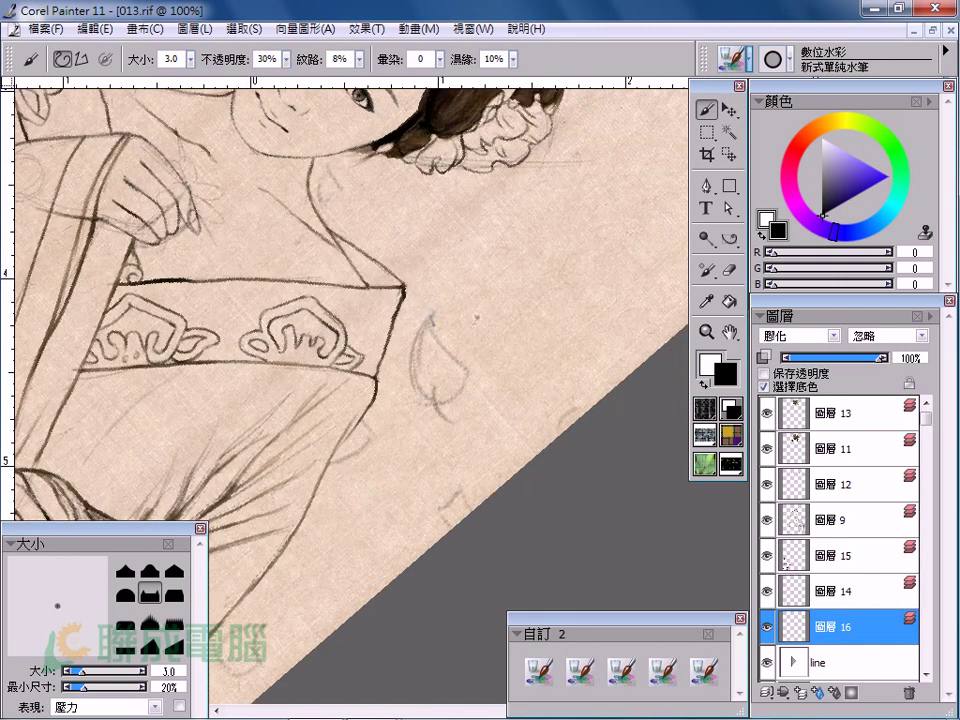
mouse_move(430, 318)
left_mouse_down()
mouse_move(440, 401)
mouse_move(462, 365)
mouse_move(440, 352)
left_mouse_up()
left_click(817, 662)
left_click_drag(884, 357, 858, 357)
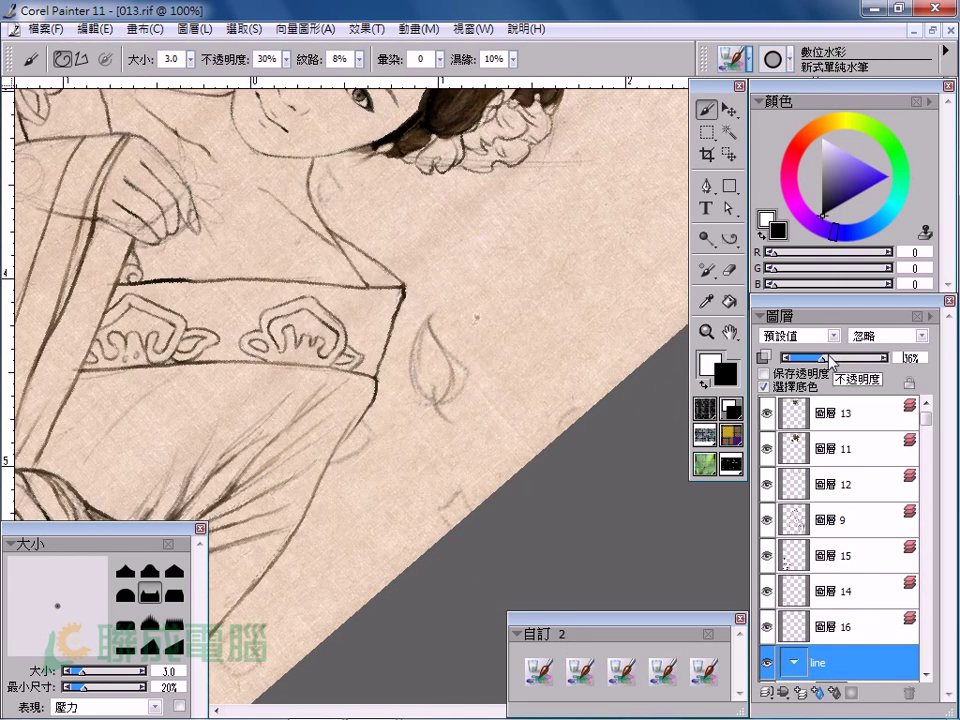
left_click(770, 628)
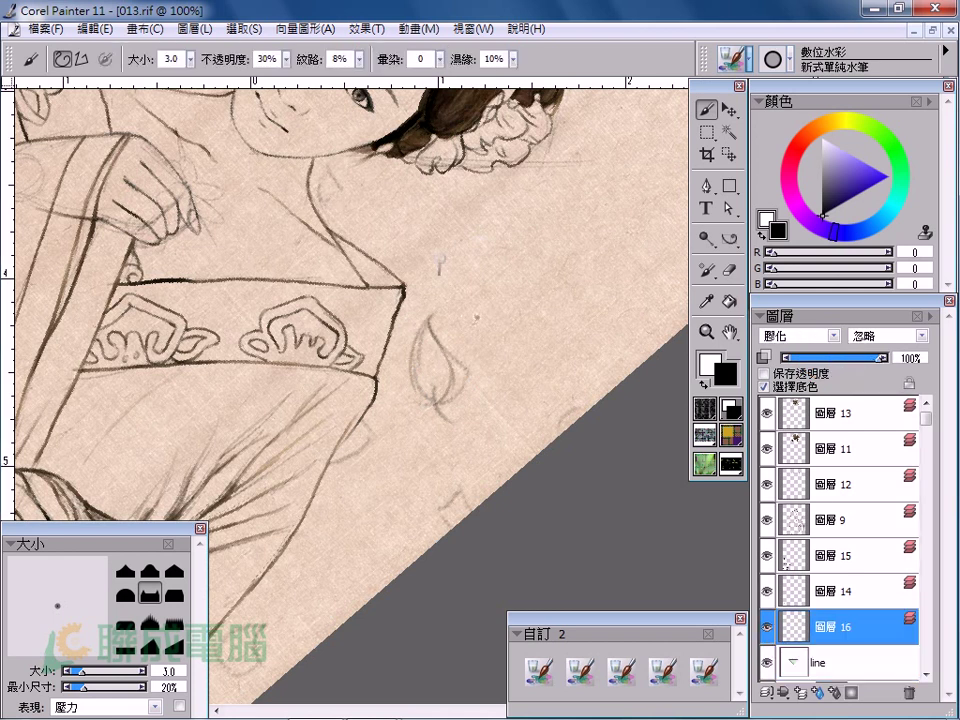
left_click_drag(441, 356, 430, 378)
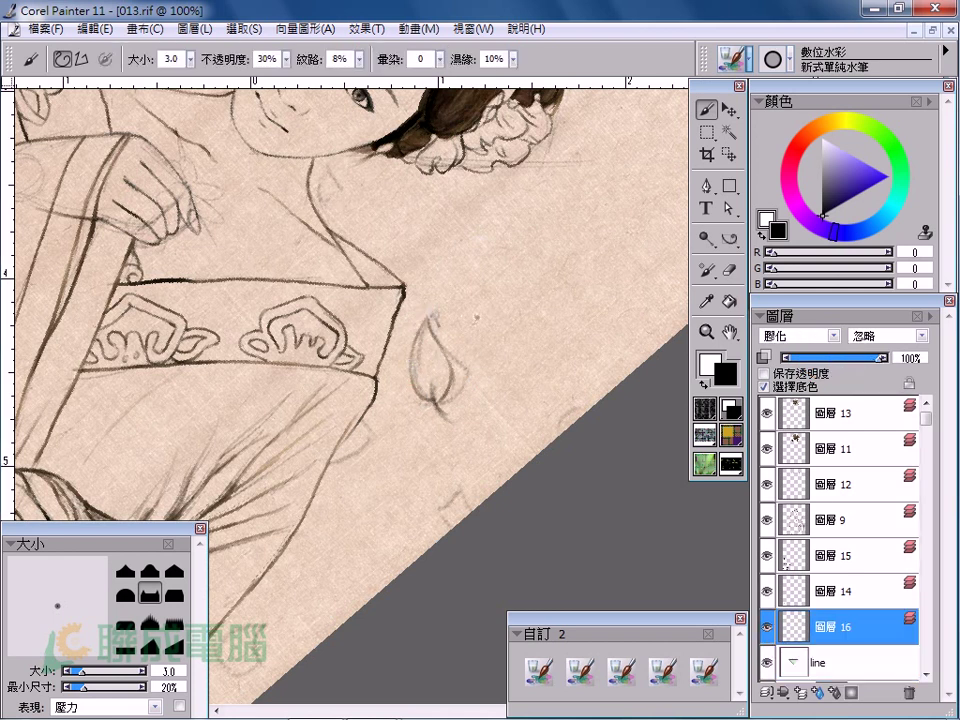
Darken the petal tip and top with extra ink strokes, returning the view upright.
left_click_drag(508, 350, 513, 220)
mouse_move(438, 258)
left_mouse_down()
mouse_move(446, 282)
mouse_move(434, 145)
left_mouse_up()
left_click(485, 304)
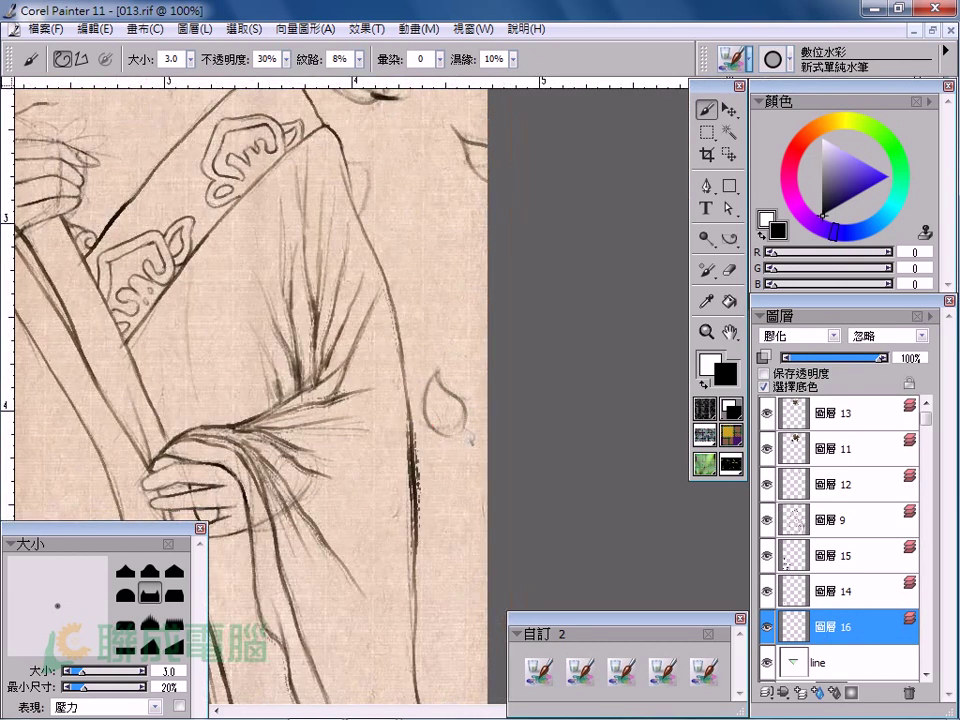
left_click_drag(468, 439, 443, 424)
left_click(434, 369)
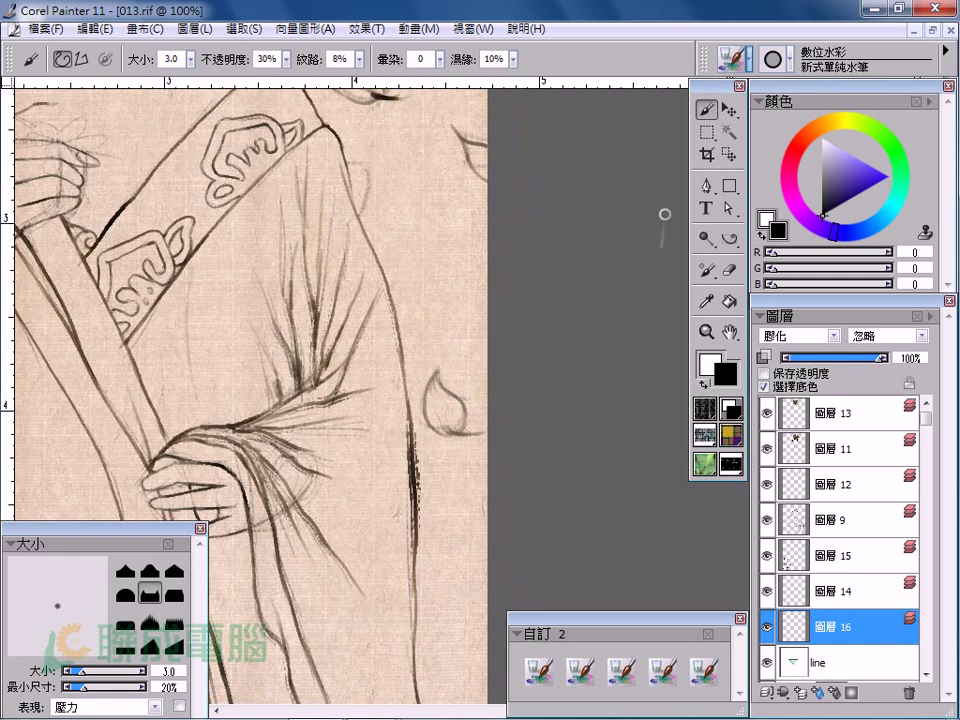
Ink the lower robe lines and the small petal left of the face, then add layer 圖層 17.
key("ctrl+minus")
key("ctrl+minus")
key("ctrl+plus")
key("ctrl+plus")
key("ctrl+plus")
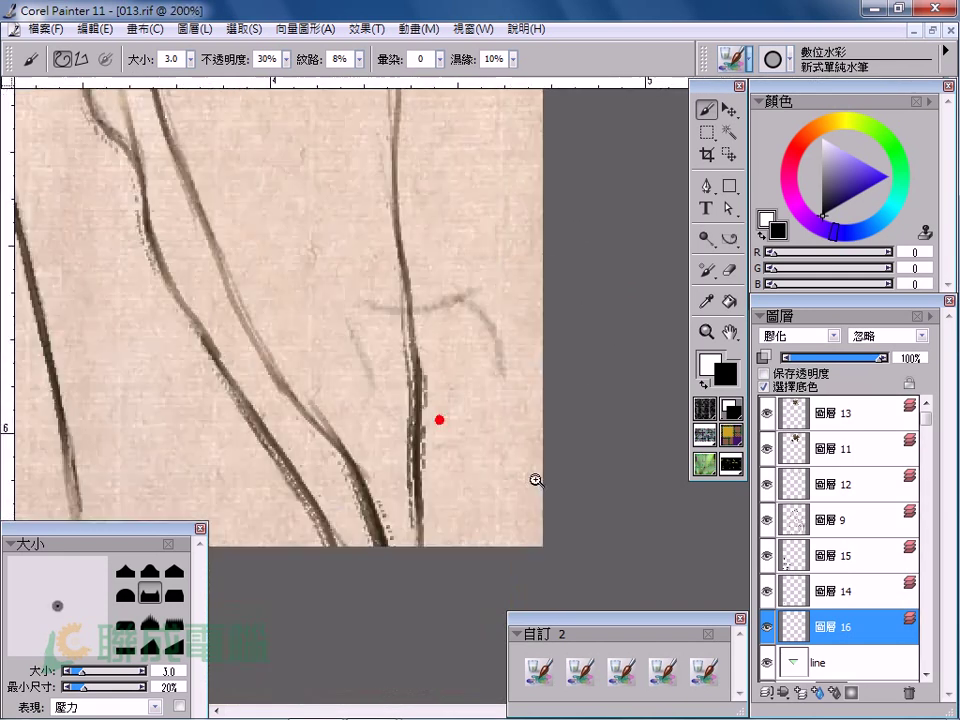
mouse_move(380, 305)
left_mouse_down()
mouse_move(485, 385)
mouse_move(385, 385)
mouse_move(515, 412)
left_mouse_up()
key("ctrl+0")
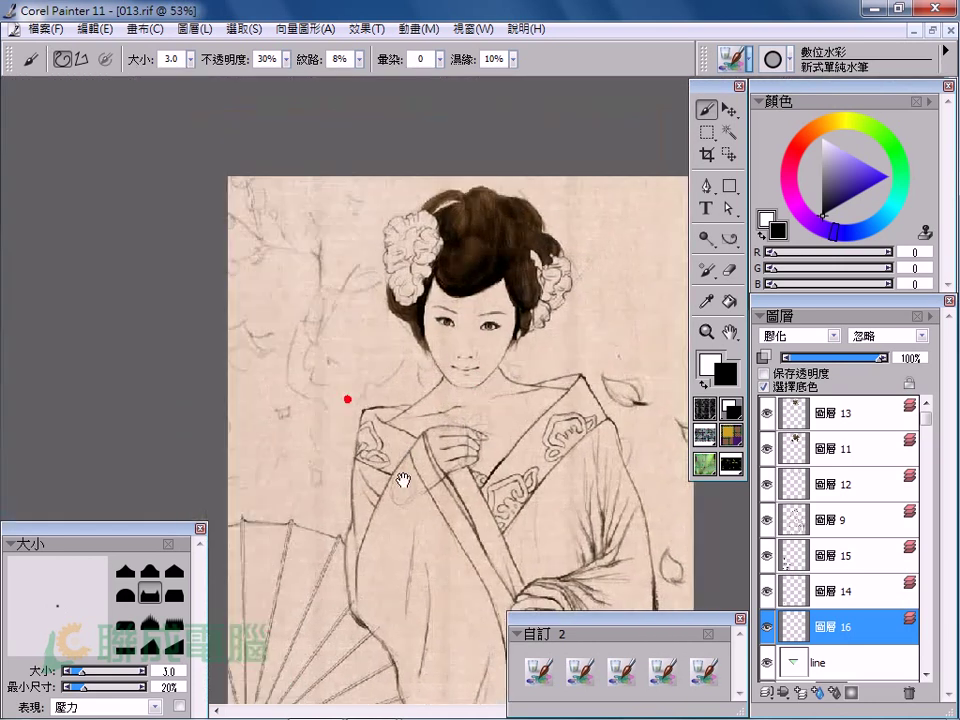
left_click(397, 326, "ctrl")
mouse_move(376, 298)
left_mouse_down()
mouse_move(405, 330)
mouse_move(418, 330)
left_mouse_up()
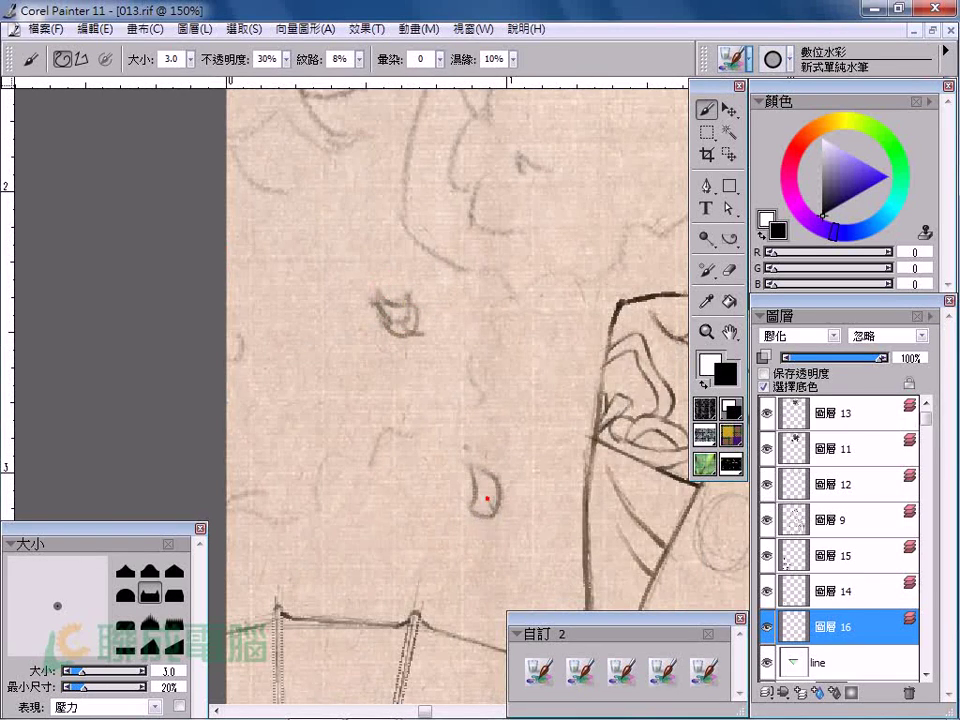
key("ctrl+0")
key("ctrl+shift+n")
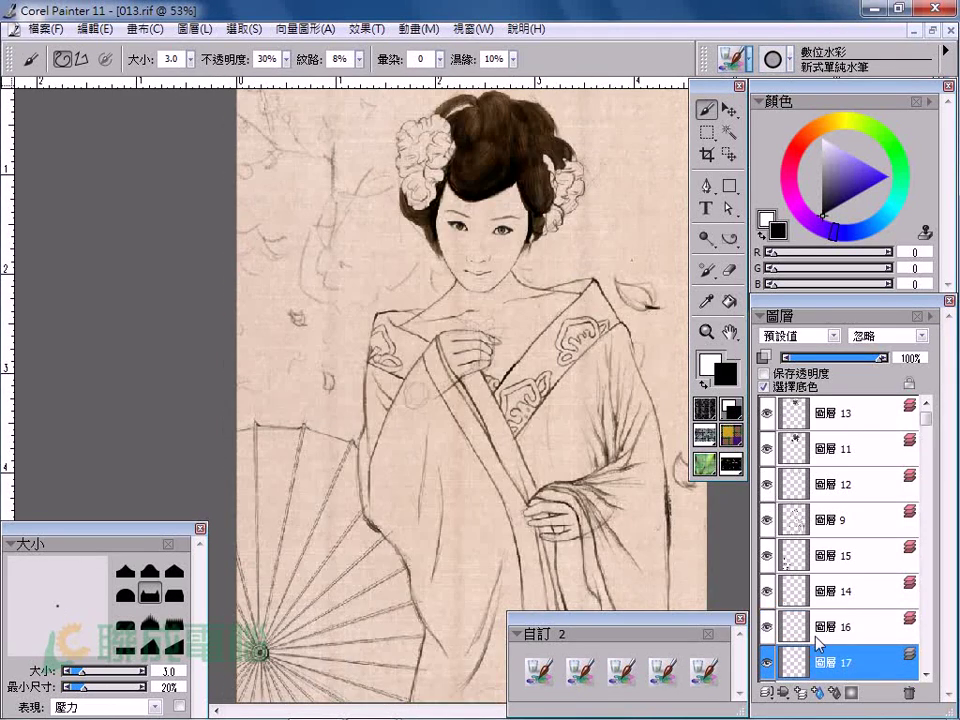
Fade the line group to about 53% opacity without Pick Up Underlying Color, and load 粗糙乾筆刷.
left_click(927, 674)
left_click(785, 627)
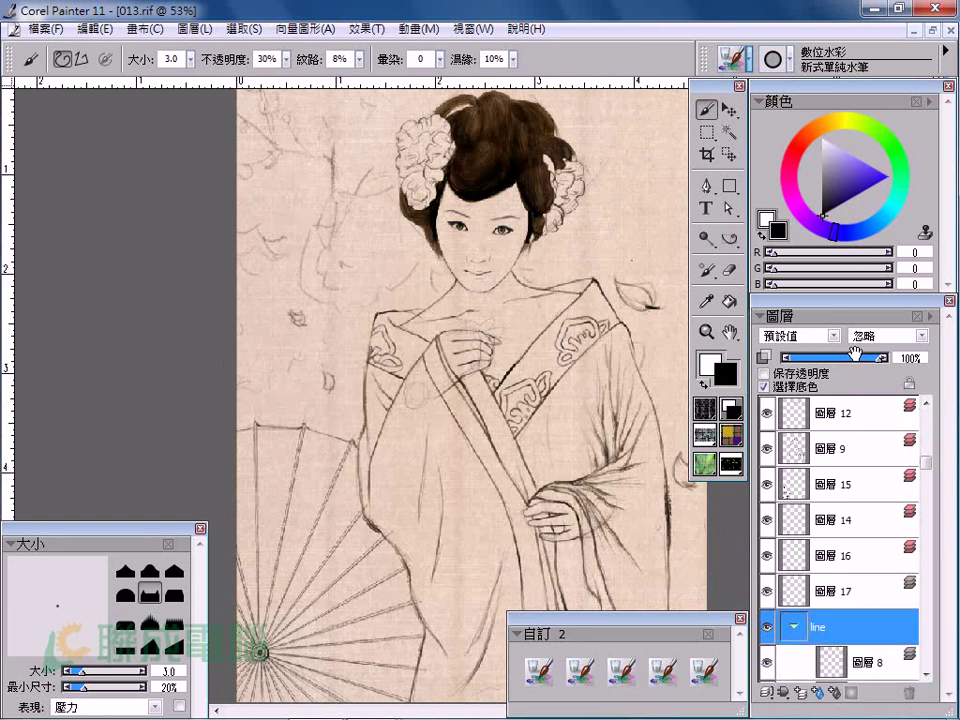
left_click_drag(830, 355, 850, 357)
left_click_drag(845, 357, 885, 357)
left_click(794, 627)
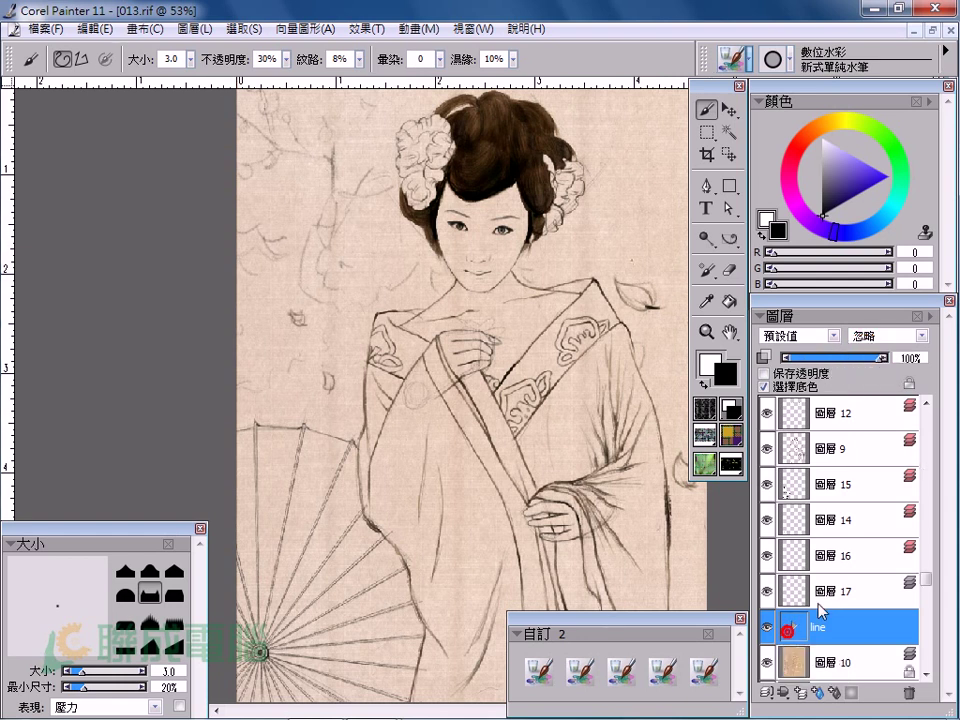
left_click(801, 386)
left_click(850, 357)
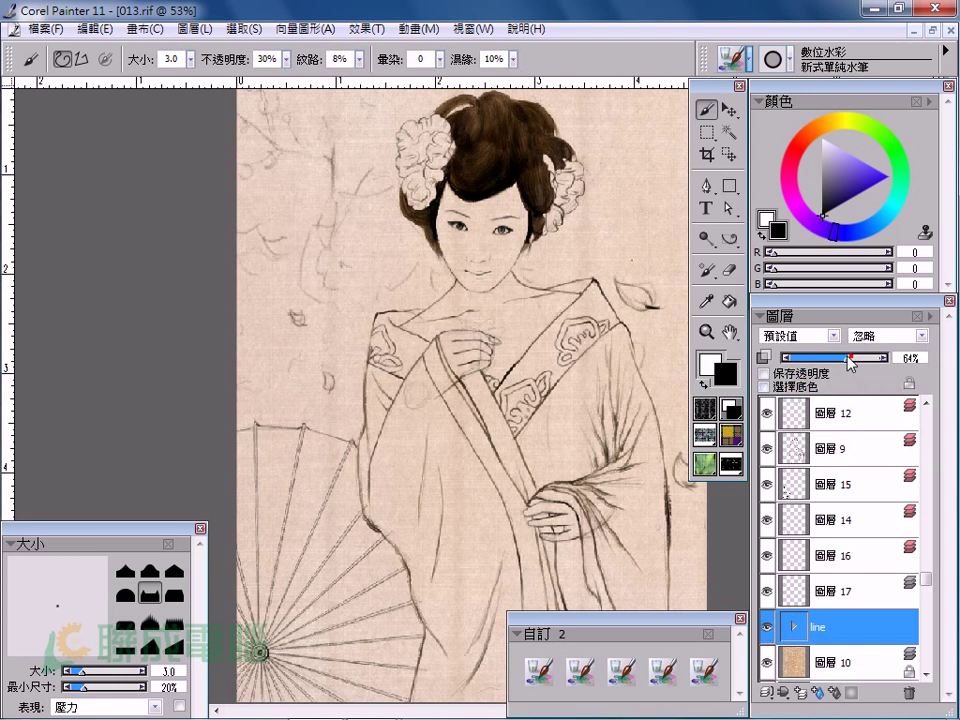
mouse_move(848, 357)
left_mouse_down()
mouse_move(824, 357)
mouse_move(850, 352)
left_mouse_up()
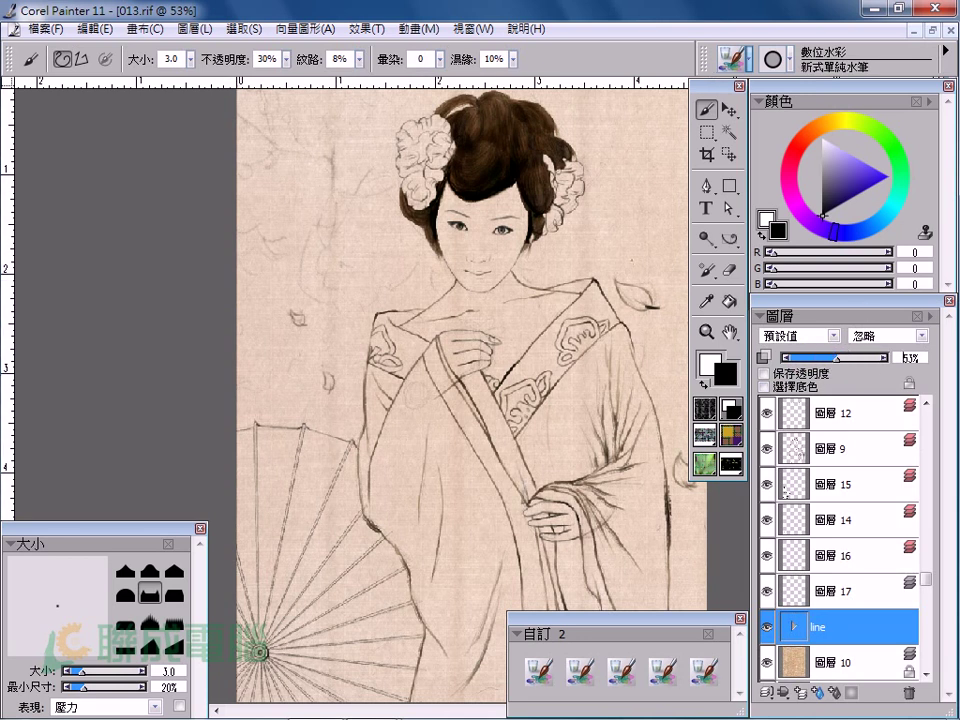
left_click(663, 672)
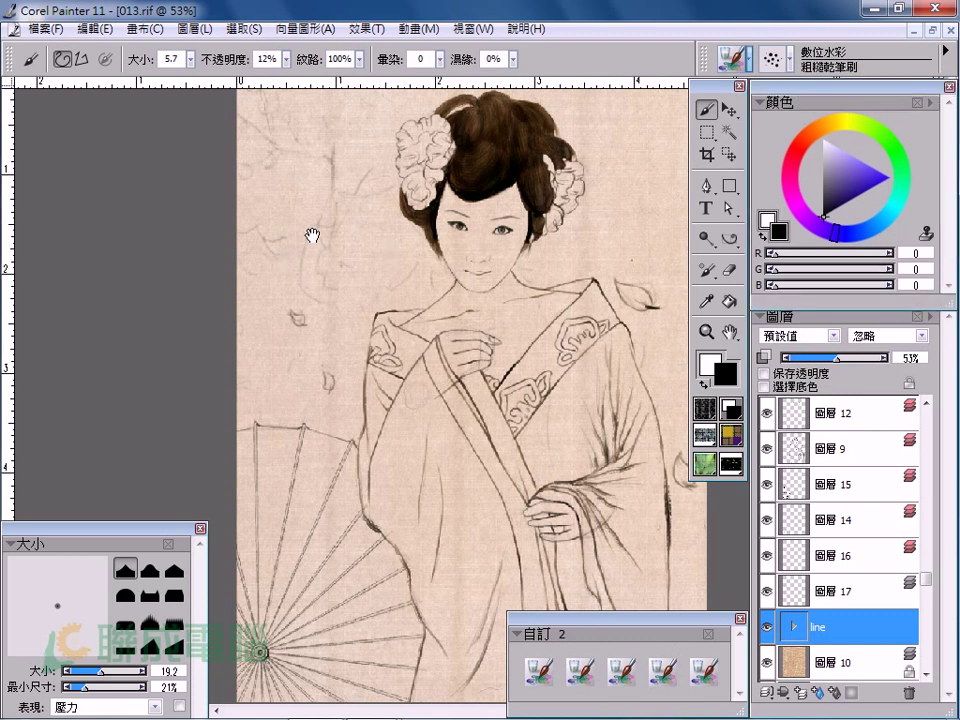
left_click_drag(312, 236, 288, 299)
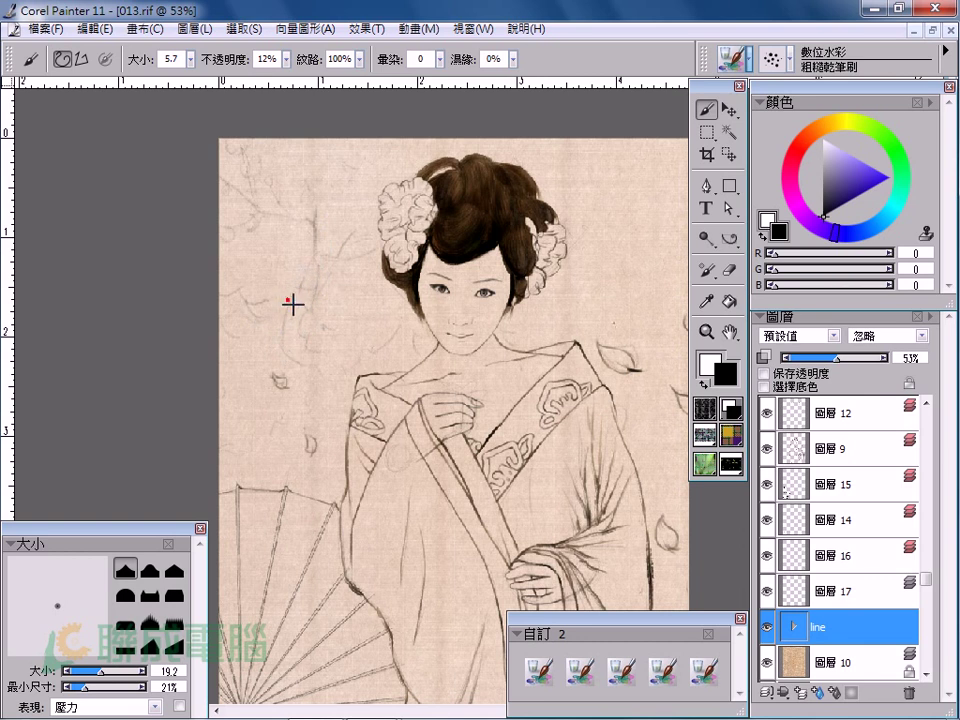
Dismiss the cannot-paint-on-group warning and target layer 圖層 17 for painting.
left_click_drag(293, 304, 330, 304)
key("bracketleft")
left_click(326, 258)
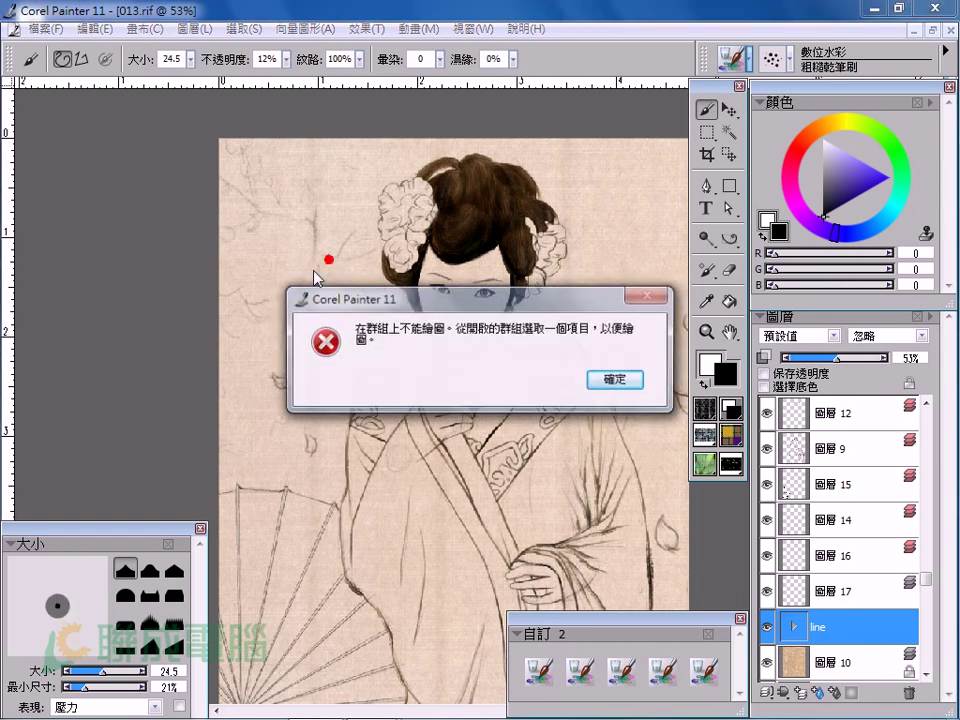
left_click(615, 377)
left_click(800, 592)
Paint a grey dry-brush trunk left of the face and zoom into the branch area.
left_click_drag(290, 288, 280, 322)
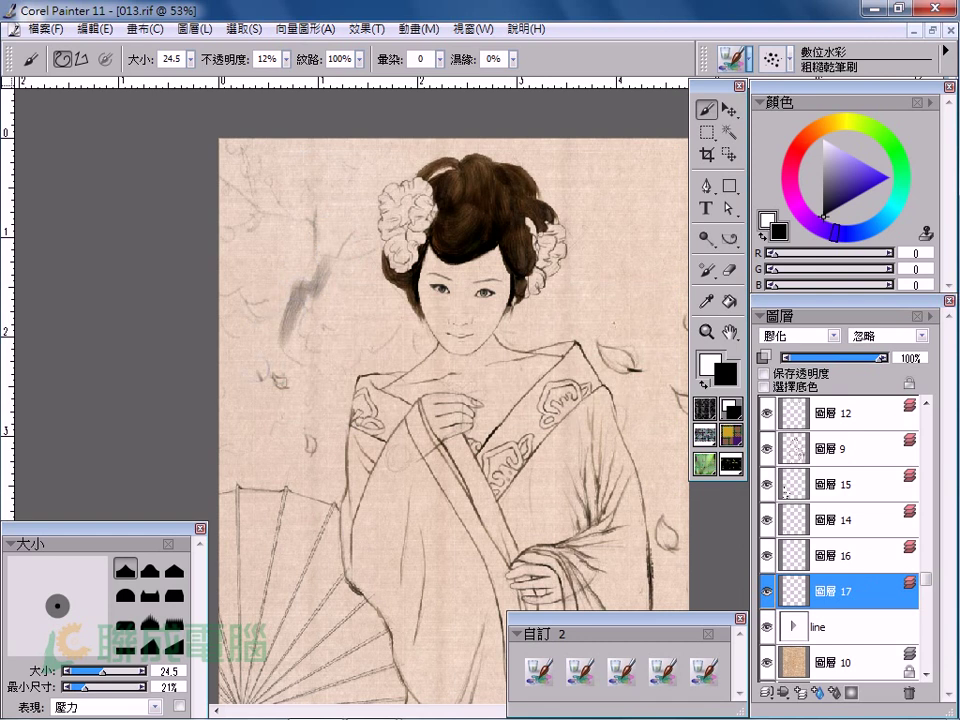
left_click_drag(308, 250, 298, 320)
left_click_drag(310, 212, 311, 358)
key("bracketleft")
key("bracketleft")
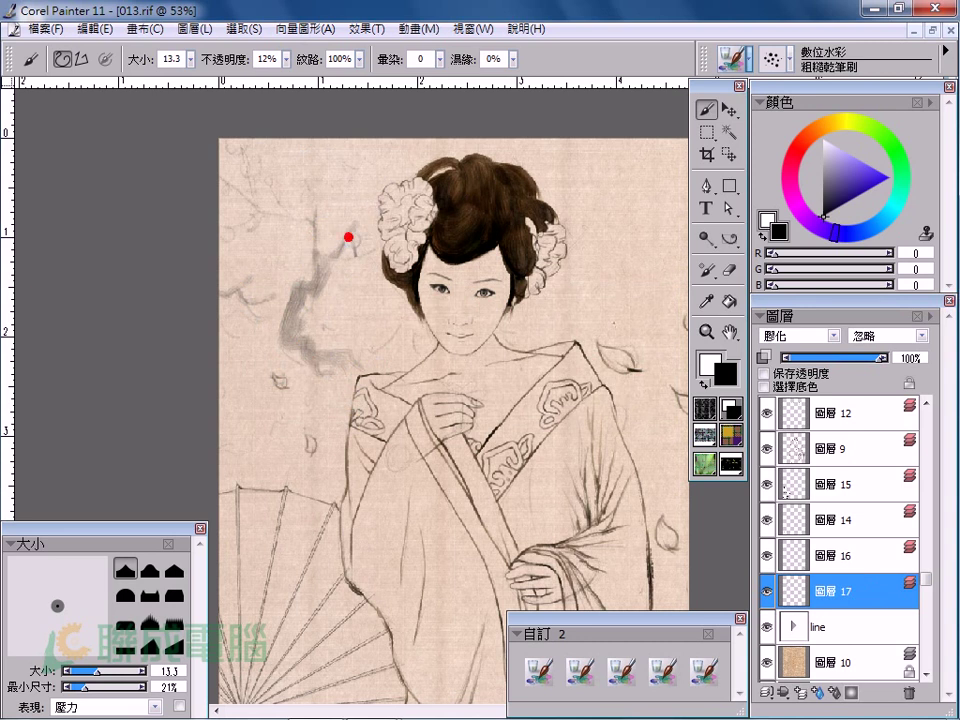
key("bracketleft")
left_click_drag(171, 150, 396, 386)
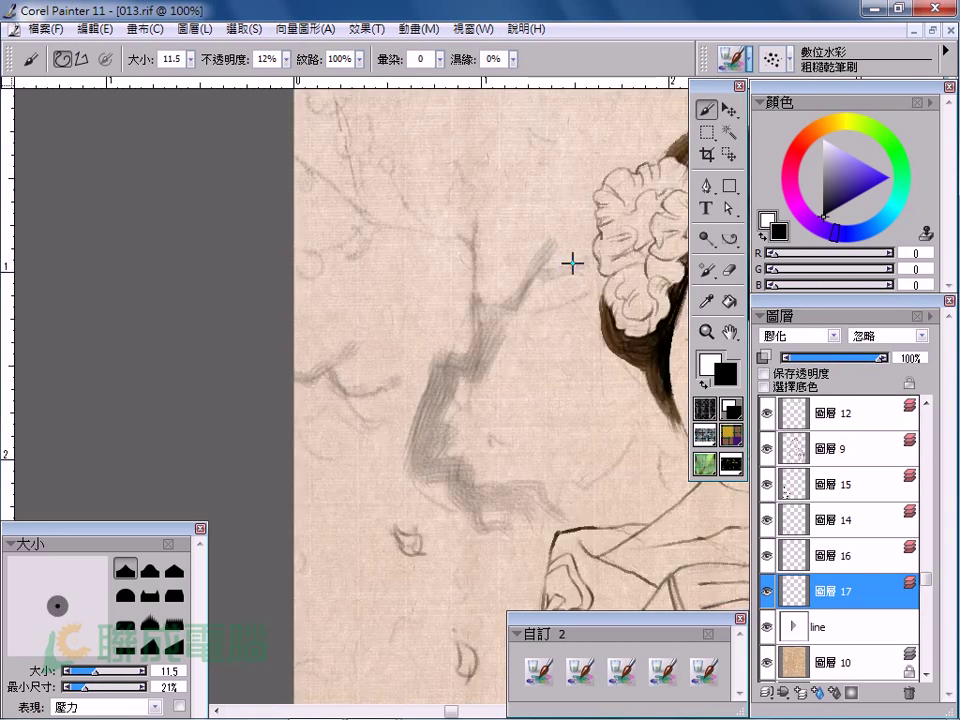
key("bracketleft")
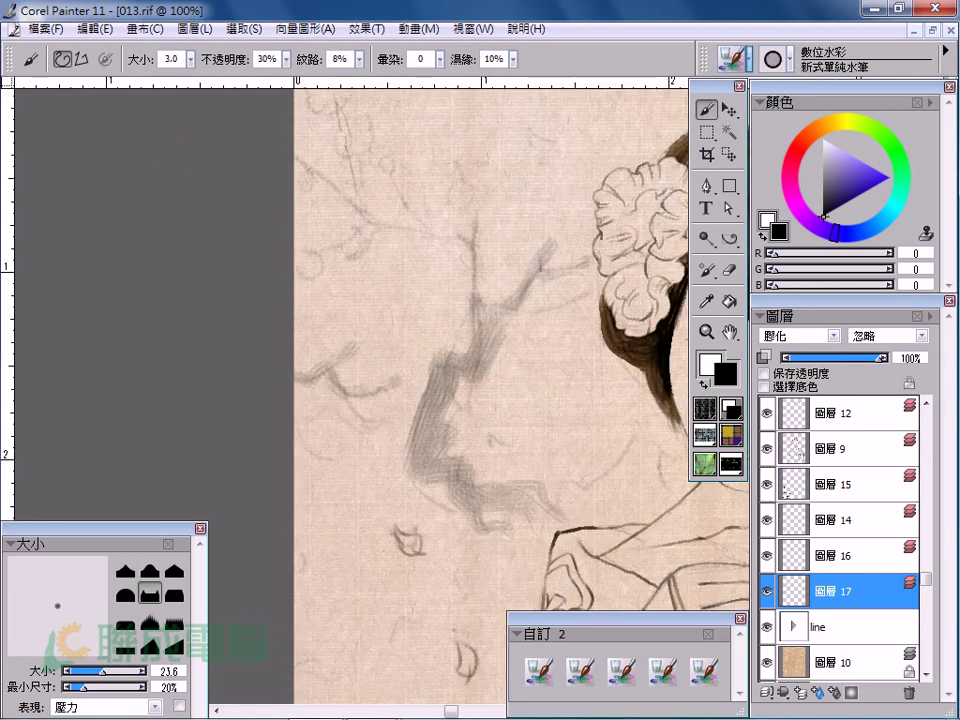
Paint thin dark twigs off the trunk with the simple water brush, varying brush size.
left_click(464, 238)
left_click_drag(455, 232, 473, 291)
key("bracketleft")
key("bracketleft")
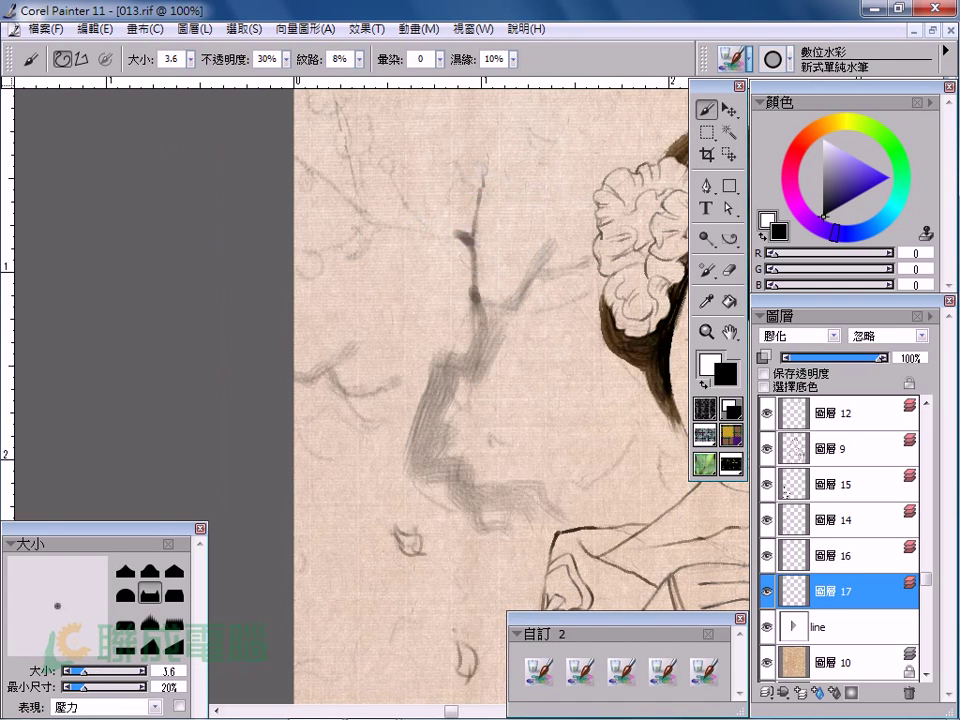
left_click_drag(476, 188, 448, 157)
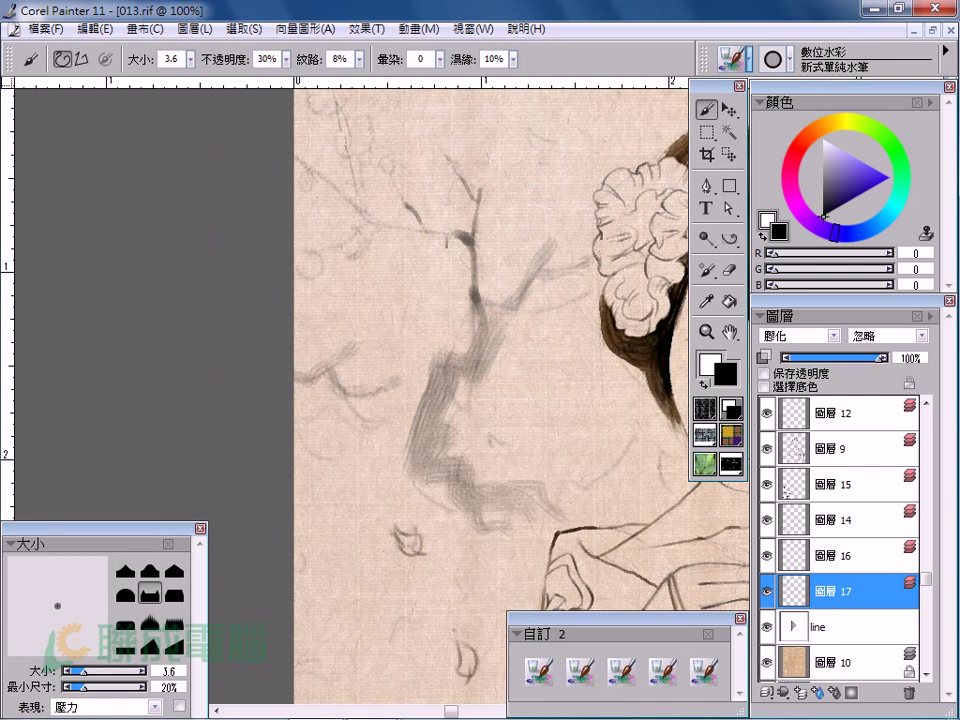
key("bracketright")
key("bracketright")
mouse_move(450, 229)
left_mouse_down()
mouse_move(371, 216)
mouse_move(303, 162)
left_mouse_up()
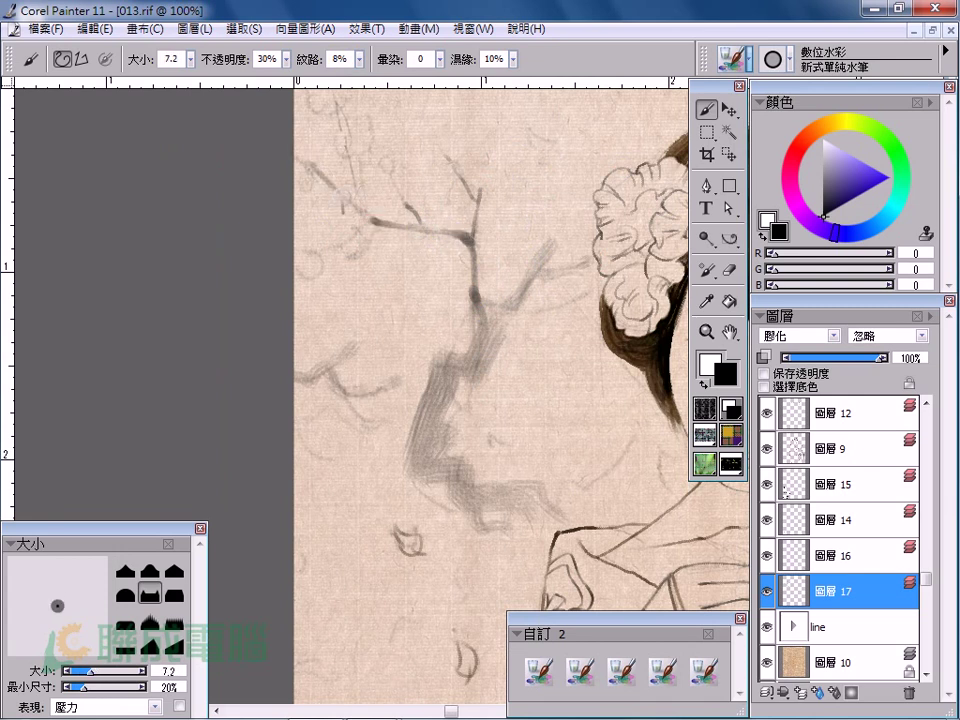
key("bracketleft")
key("bracketleft")
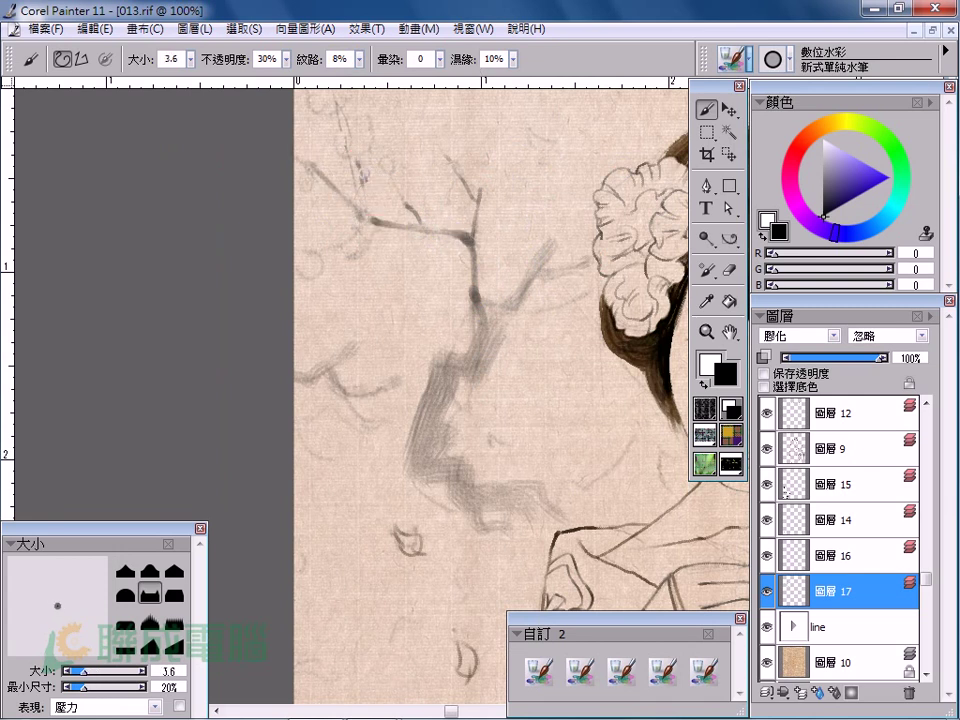
mouse_move(352, 156)
left_mouse_down()
mouse_move(370, 226)
mouse_move(339, 263)
left_mouse_up()
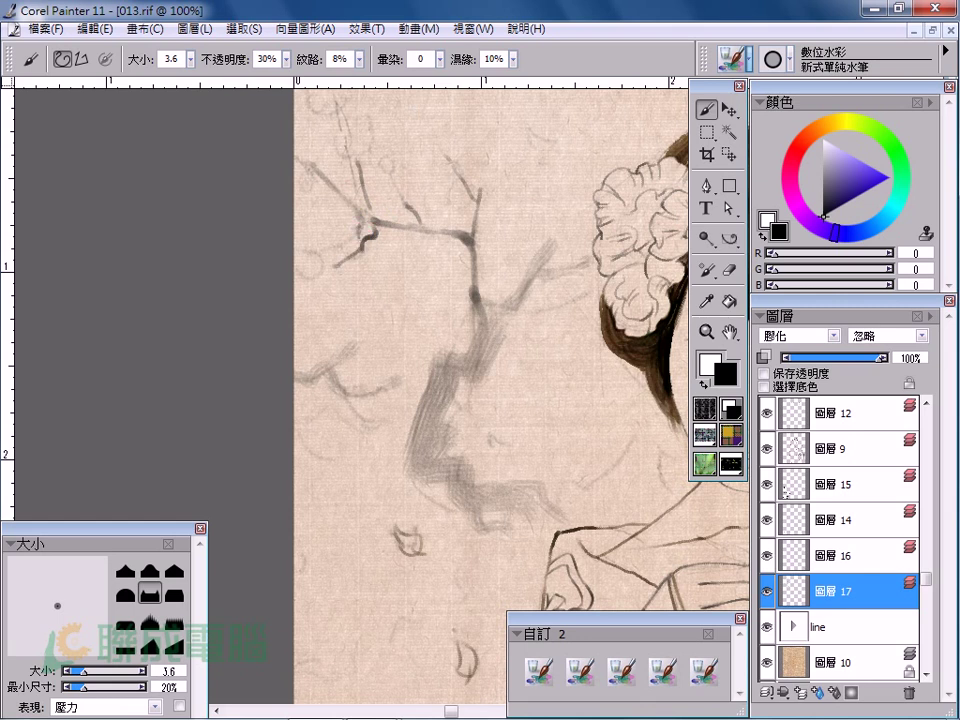
Dab small buds and faint twig marks along the branch and near the left edge.
left_click(326, 246)
left_click(544, 231)
left_click_drag(391, 178, 360, 191)
left_click_drag(426, 212, 434, 222)
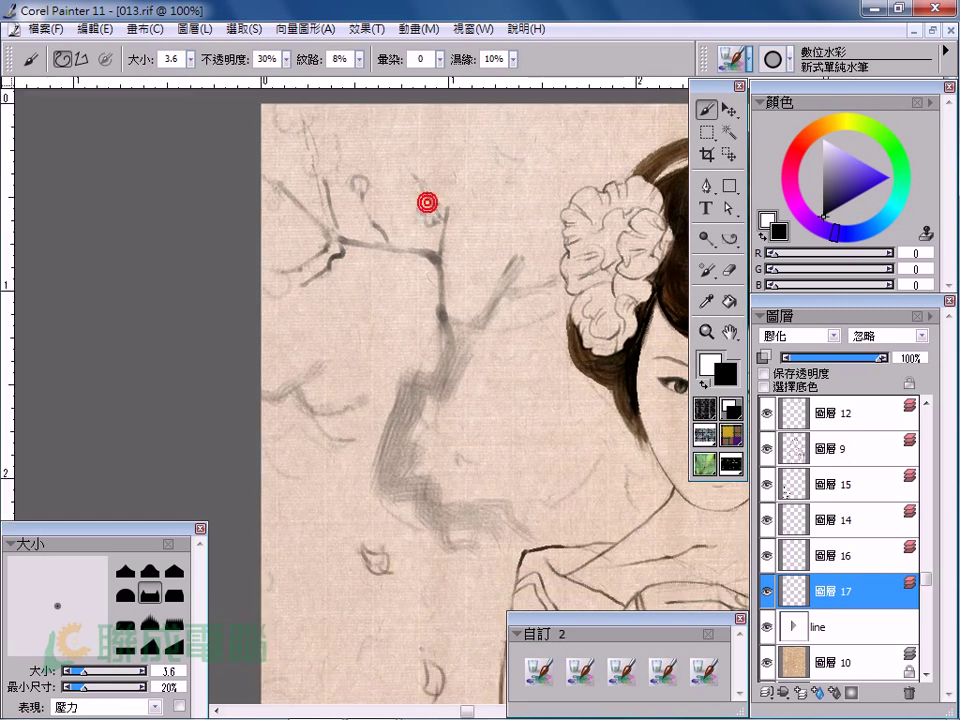
left_click(551, 264)
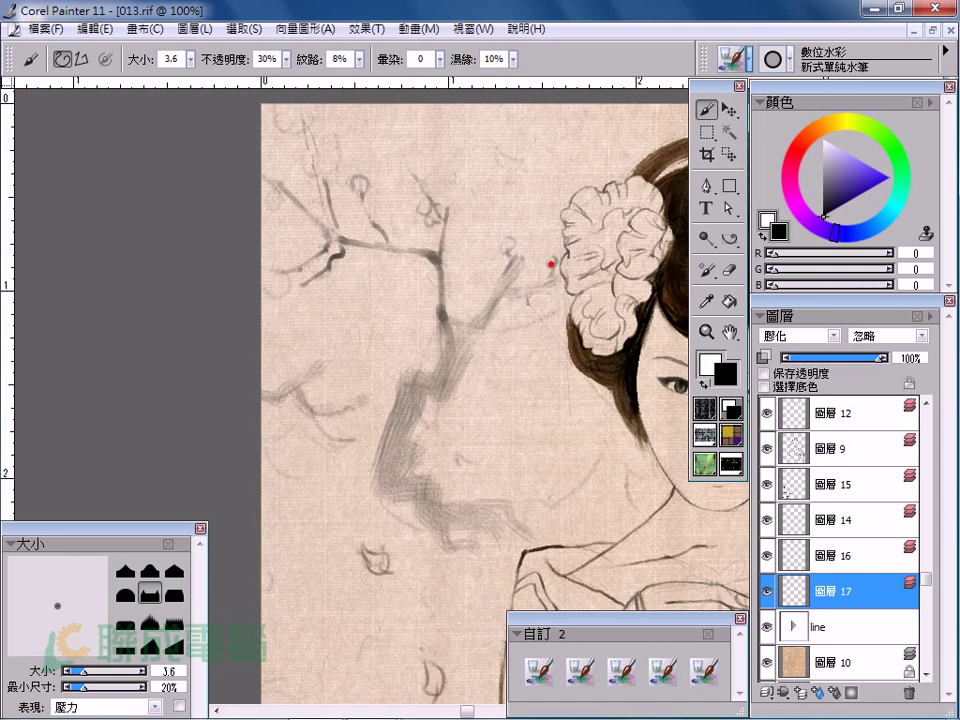
left_click(317, 347)
left_click(358, 379)
left_click_drag(268, 258, 266, 268)
left_click_drag(267, 186, 267, 192)
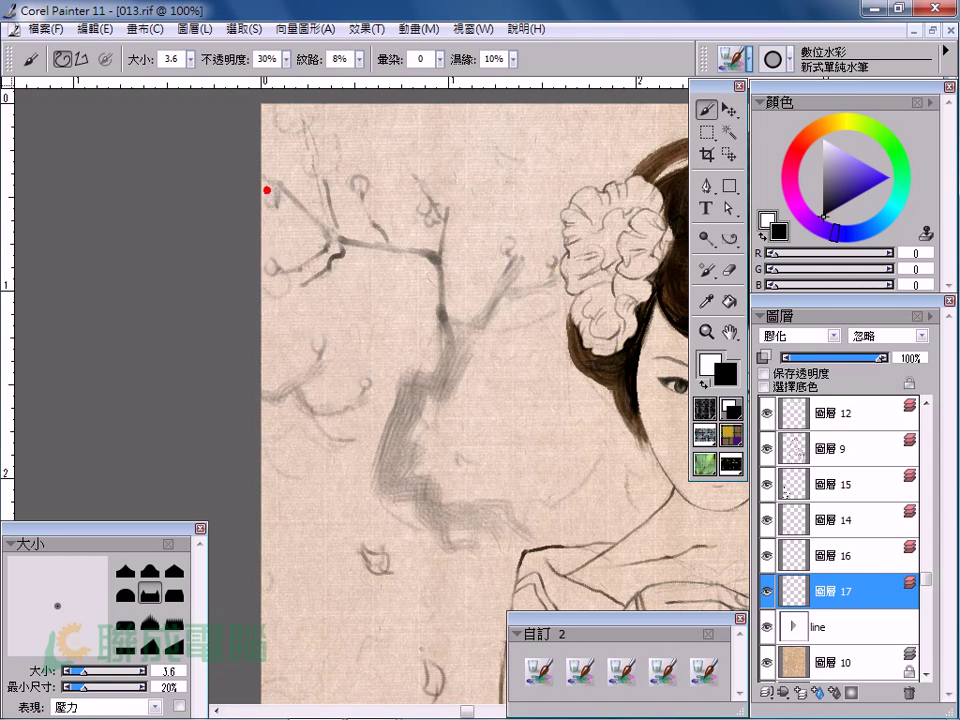